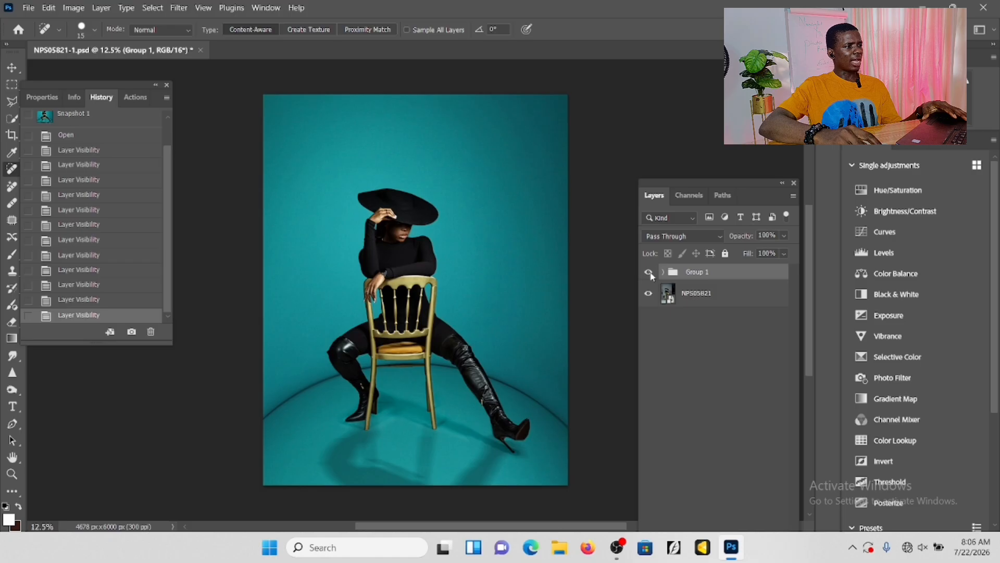
- Compare the finished retouch with the original photo by hiding and showing Group 1
{"action": "left_click", "coordinate": [649, 272]}
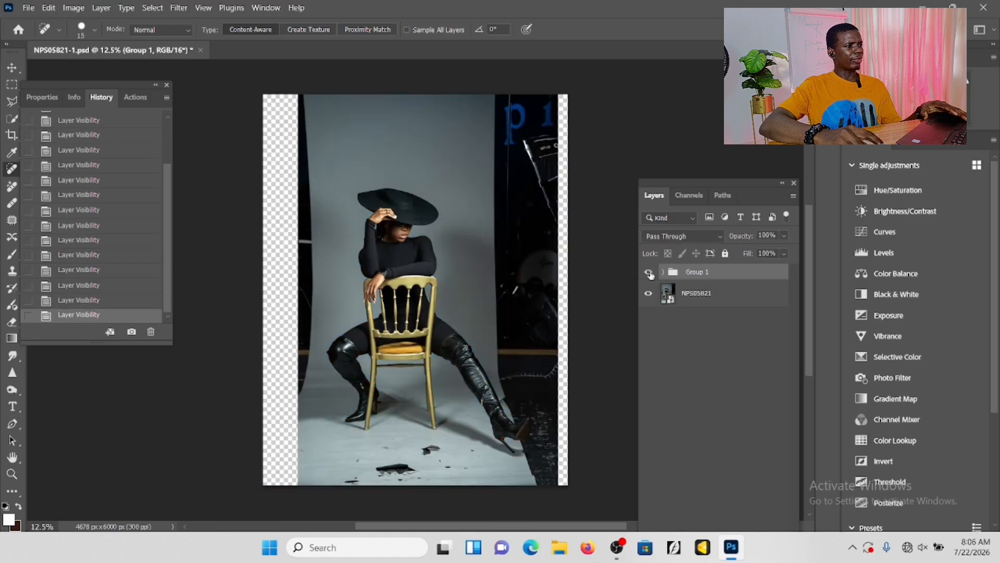
{"action": "left_click", "coordinate": [648, 272]}
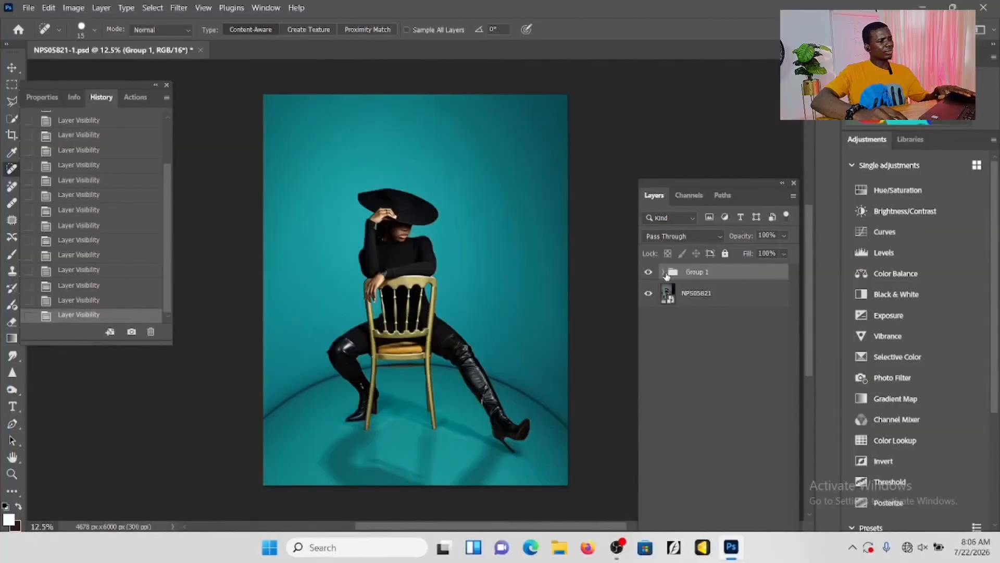
{"action": "left_click", "coordinate": [648, 275]}
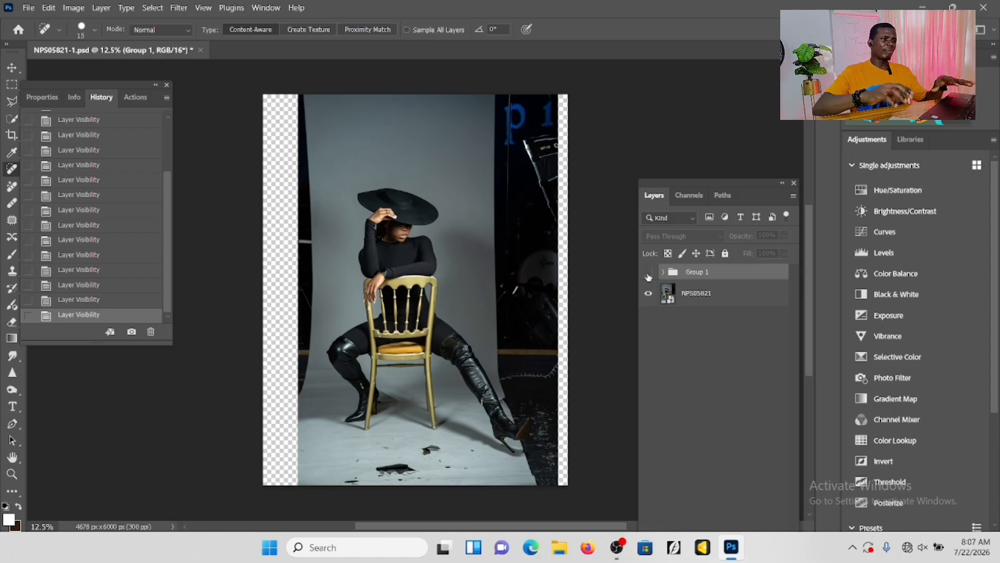
{"action": "left_click", "coordinate": [648, 274]}
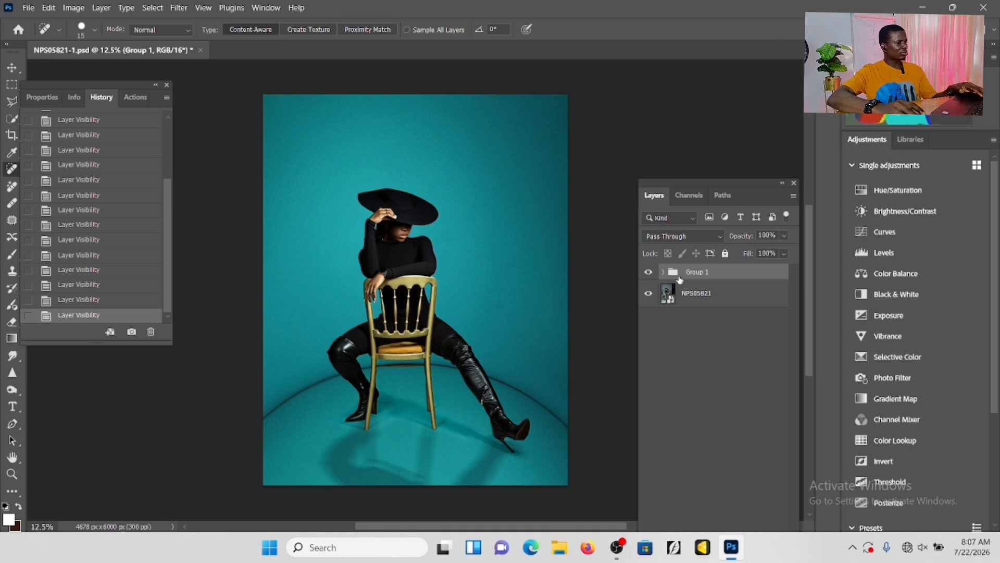
- Open the raw photo NPS05821, review its Camera Raw light, color and effects settings, and bring it in as a smart object
{"action": "key", "text": "ctrl+o"}
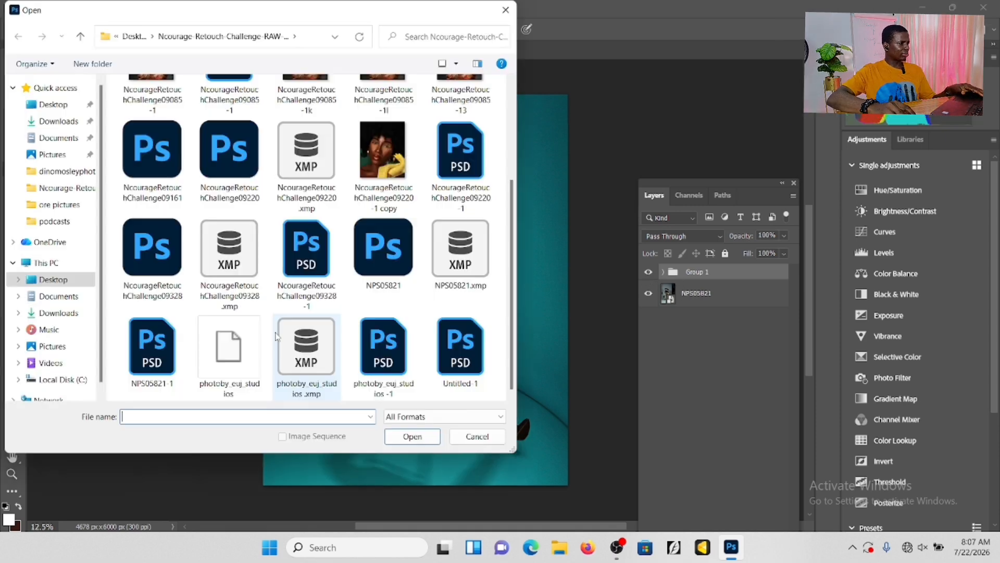
{"action": "left_click", "coordinate": [395, 261]}
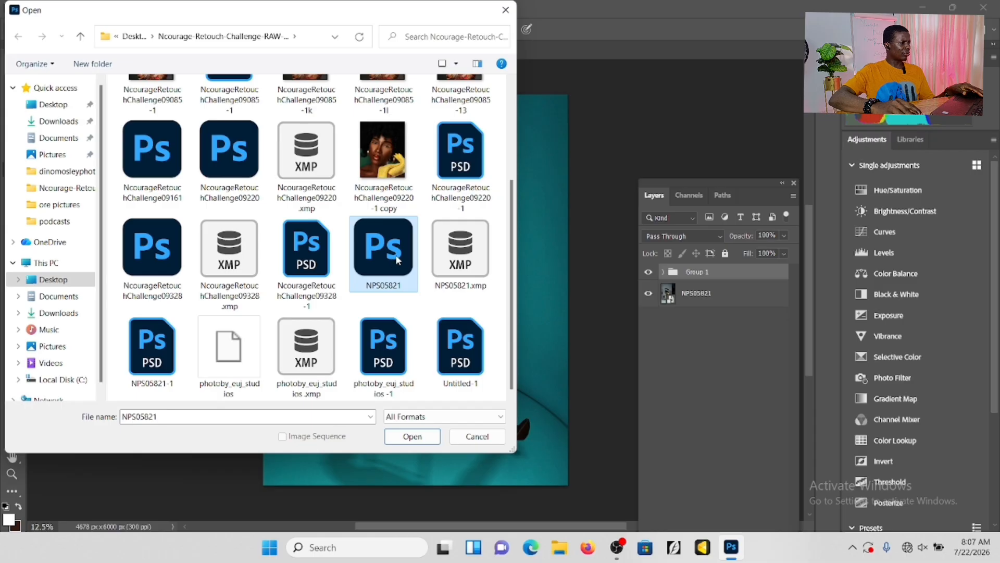
{"action": "double_click", "coordinate": [394, 258]}
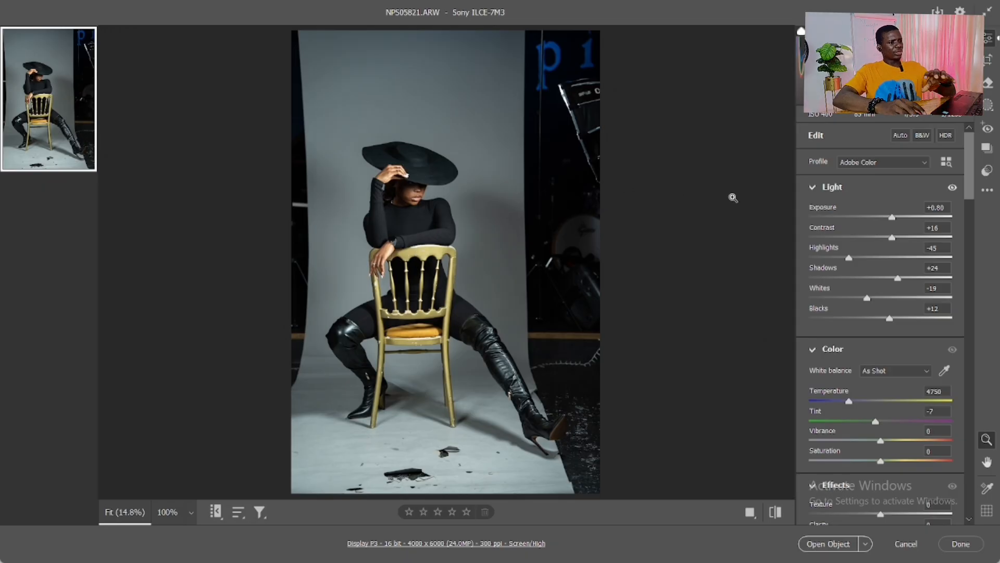
{"action": "scroll", "coordinate": [874, 228], "scroll_direction": "down", "scroll_amount": 10}
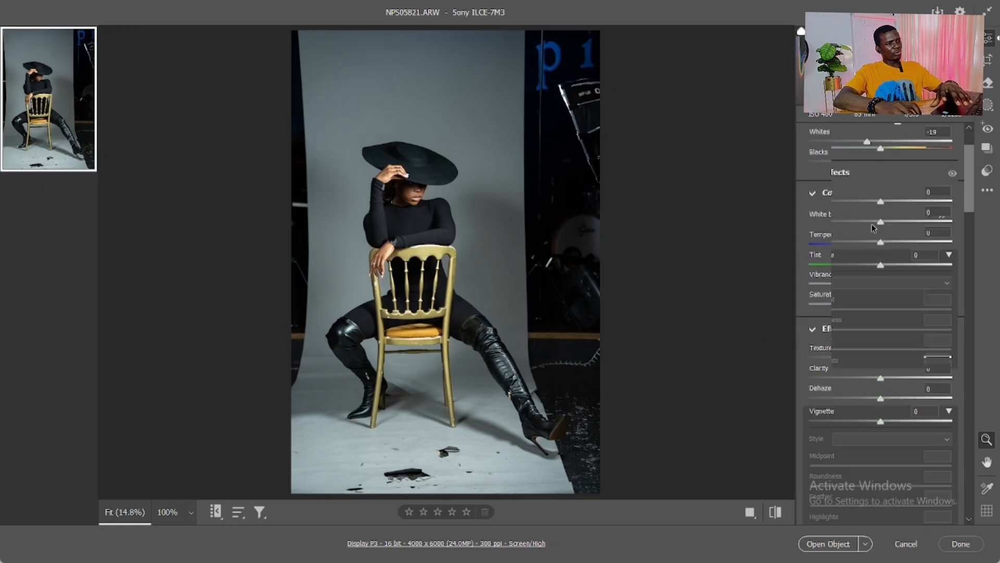
{"action": "scroll", "coordinate": [869, 249], "scroll_direction": "up", "scroll_amount": 12}
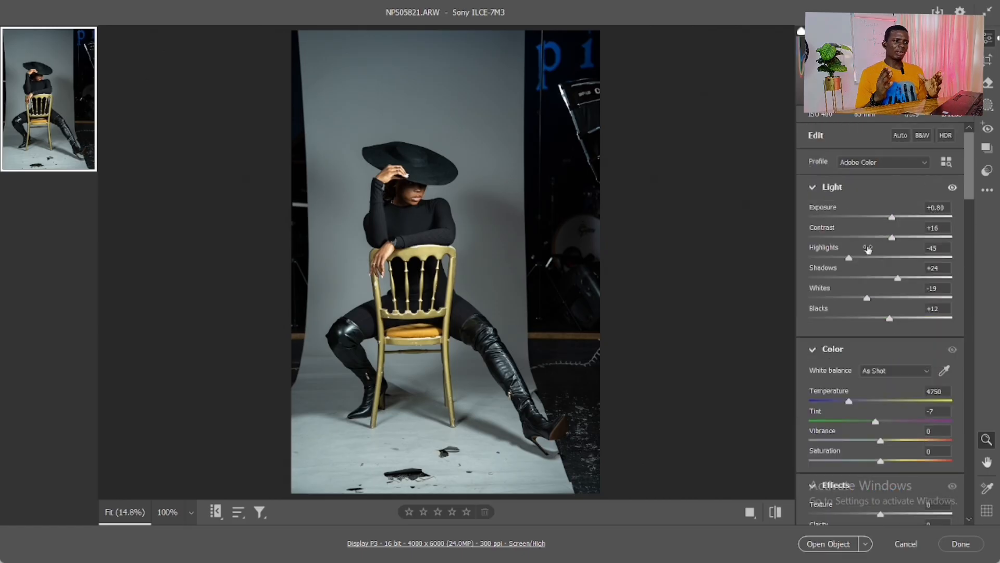
{"action": "mouse_move", "coordinate": [868, 250]}
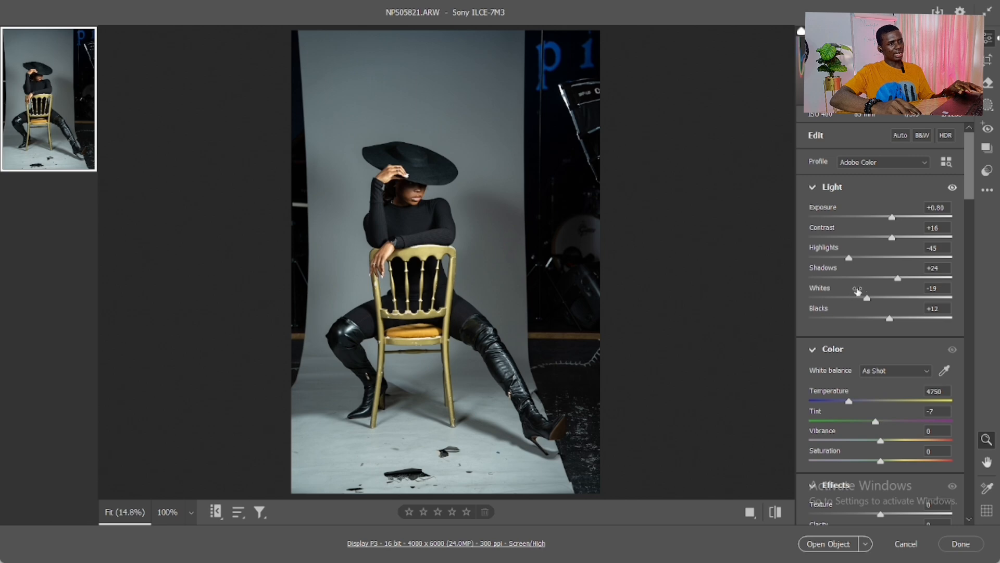
{"action": "scroll", "coordinate": [898, 409], "scroll_direction": "down", "scroll_amount": 5}
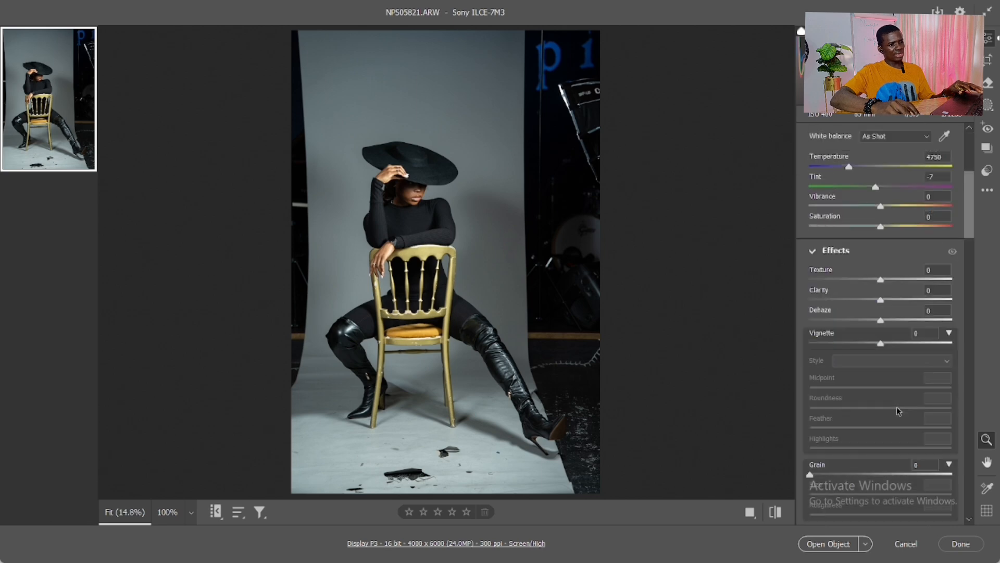
{"action": "scroll", "coordinate": [869, 227], "scroll_direction": "down", "scroll_amount": 5}
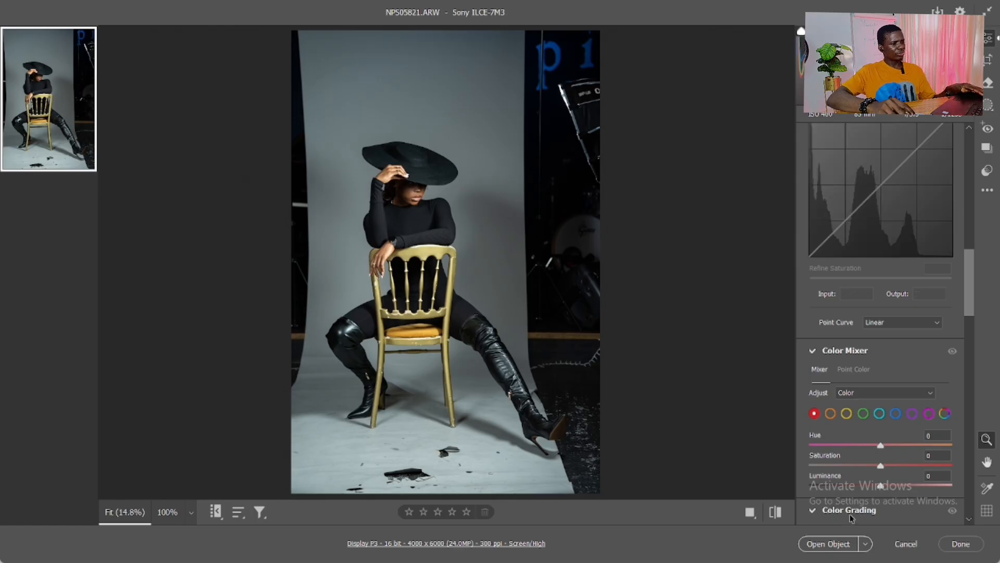
{"action": "left_click", "coordinate": [806, 543]}
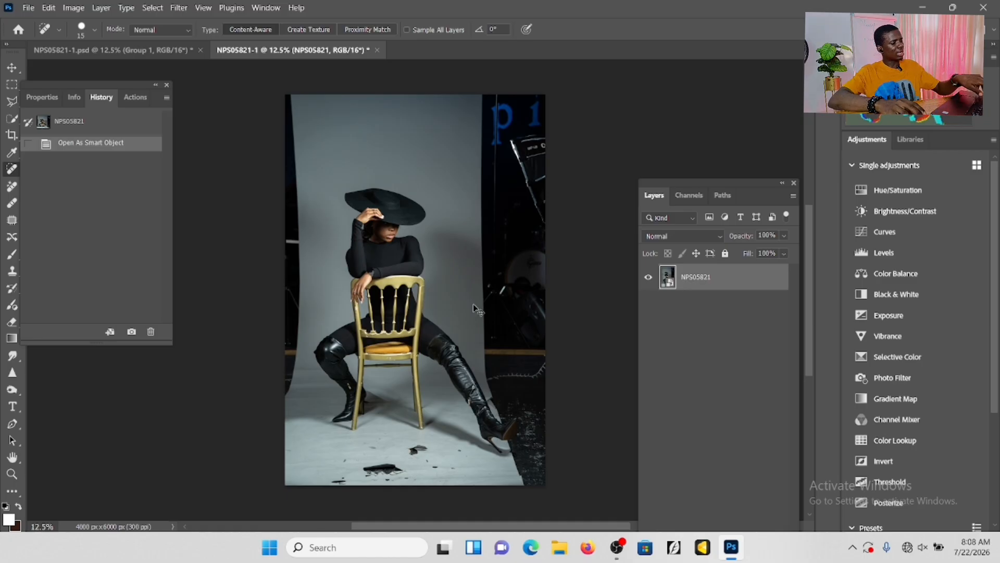
- Duplicate the NPS05821 photo layer and rasterize the copy
{"action": "key", "text": "ctrl+j"}
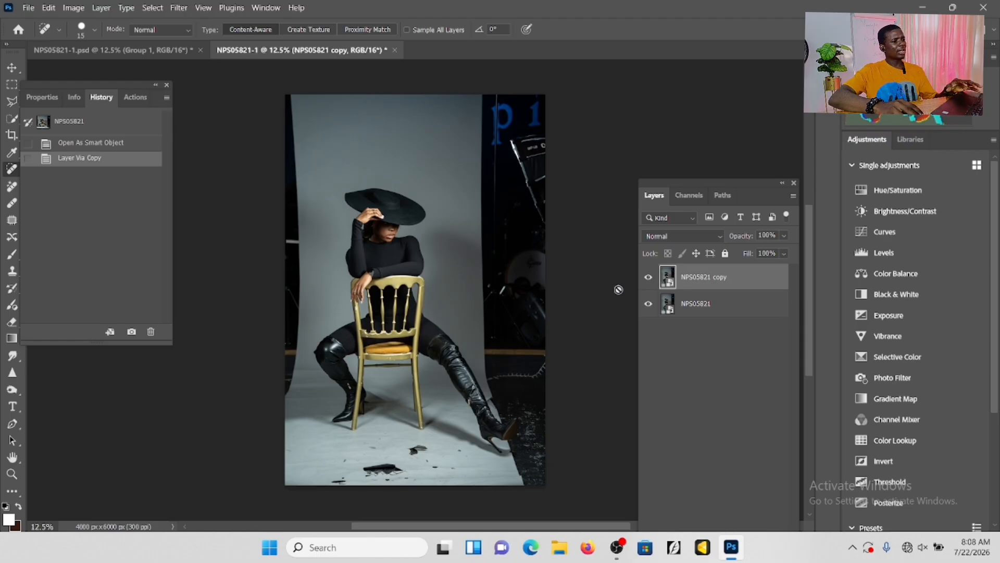
{"action": "right_click", "coordinate": [694, 289]}
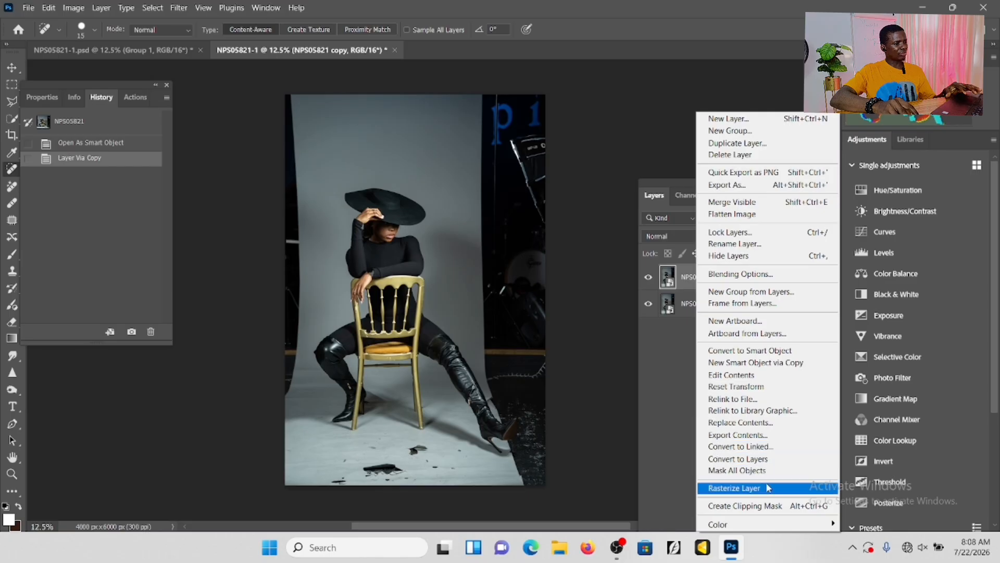
{"action": "left_click", "coordinate": [740, 489]}
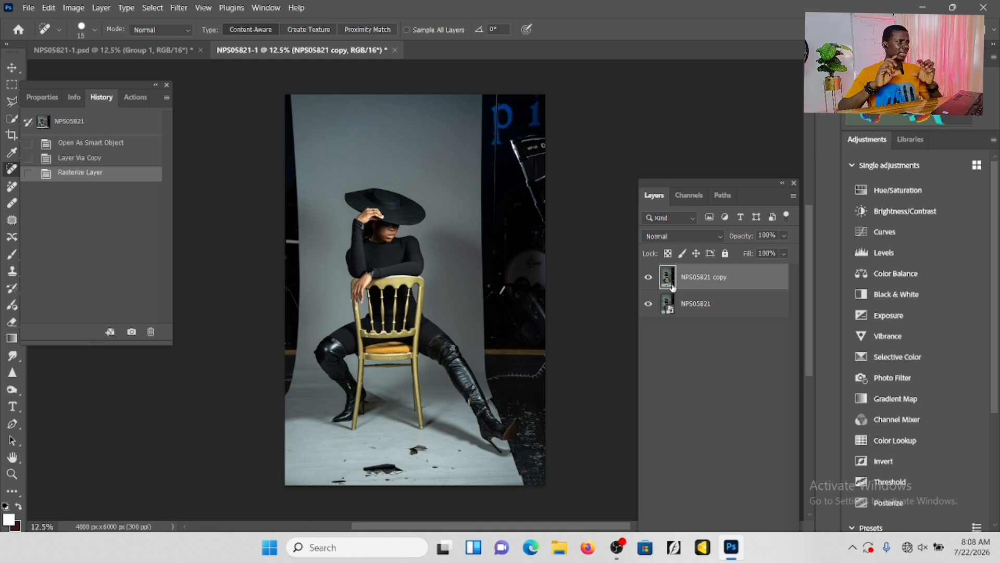
- Extend the canvas beyond the photo's left edge to 4480 × 6000 px with the Crop tool
{"action": "left_click", "coordinate": [12, 134]}
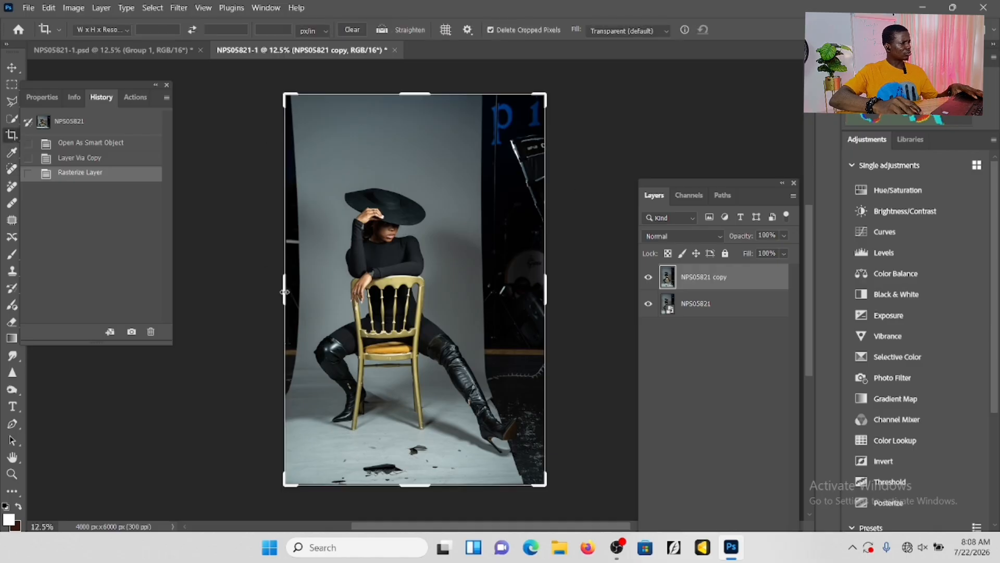
{"action": "left_click_drag", "start_coordinate": [284, 291], "coordinate": [267, 288]}
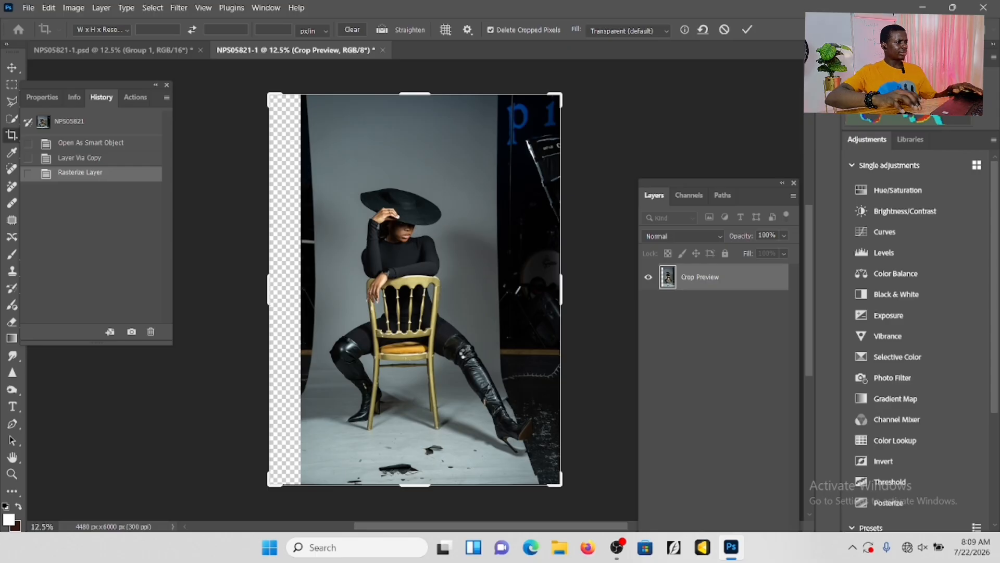
{"action": "key", "text": "Return"}
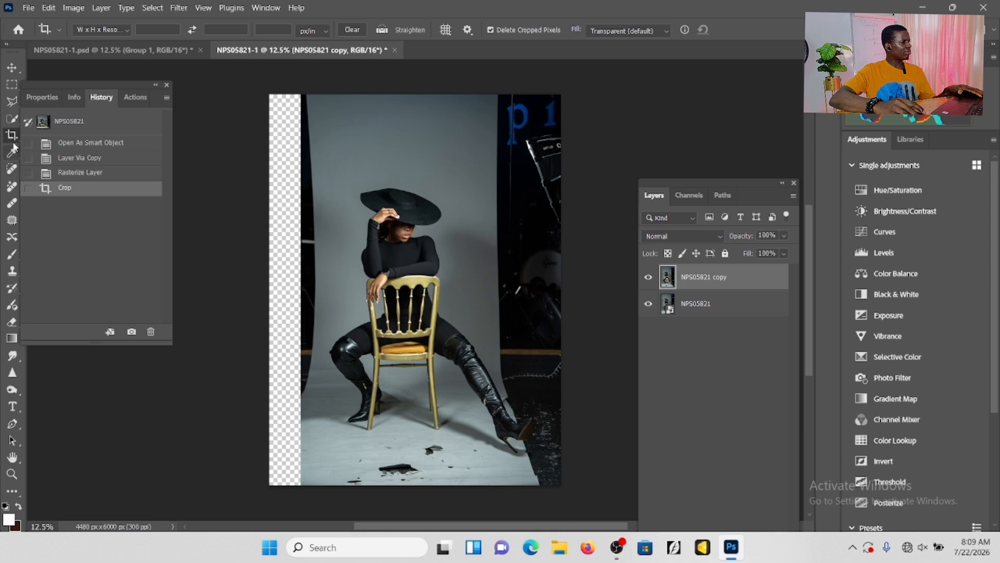
- Select the subject automatically and add the missed chair-back spindles to the selection with the Polygonal Lasso
{"action": "left_click", "coordinate": [13, 119]}
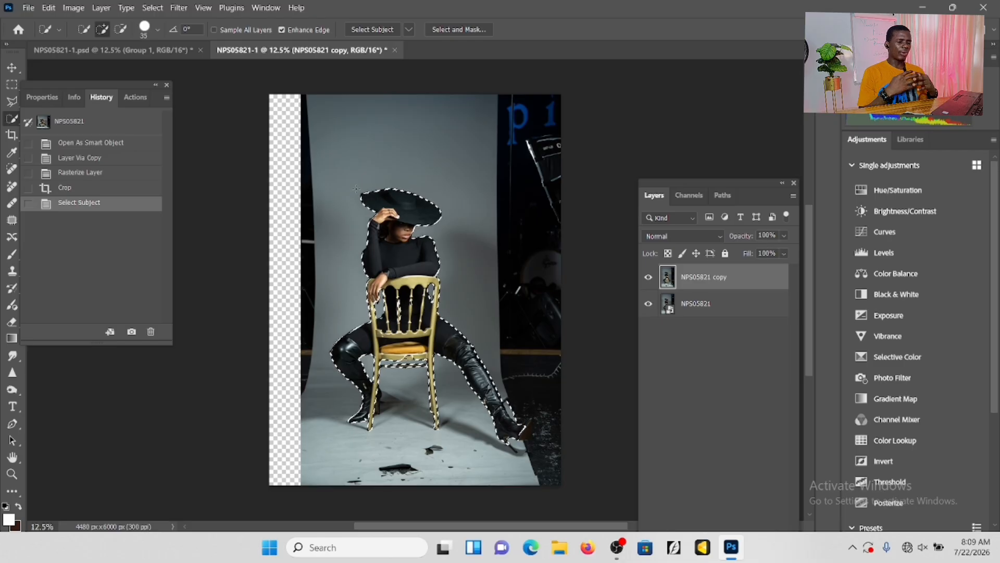
{"action": "left_click", "coordinate": [13, 102]}
{"action": "left_click", "coordinate": [73, 125]}
{"action": "scroll", "coordinate": [411, 334], "scroll_direction": "up", "scroll_amount": 1}
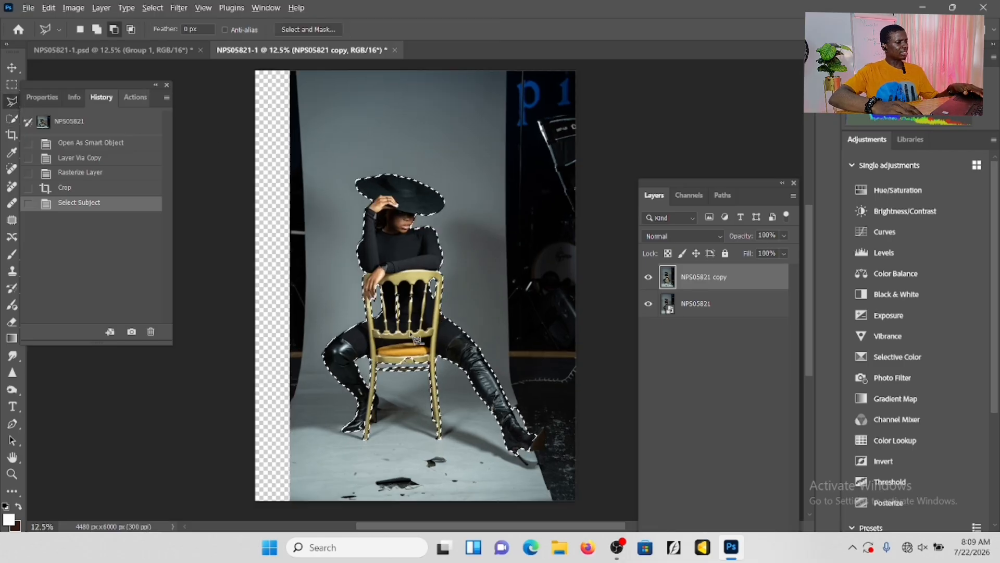
{"action": "scroll", "coordinate": [417, 340], "scroll_direction": "up", "scroll_amount": 5}
{"action": "left_click", "coordinate": [479, 221]}
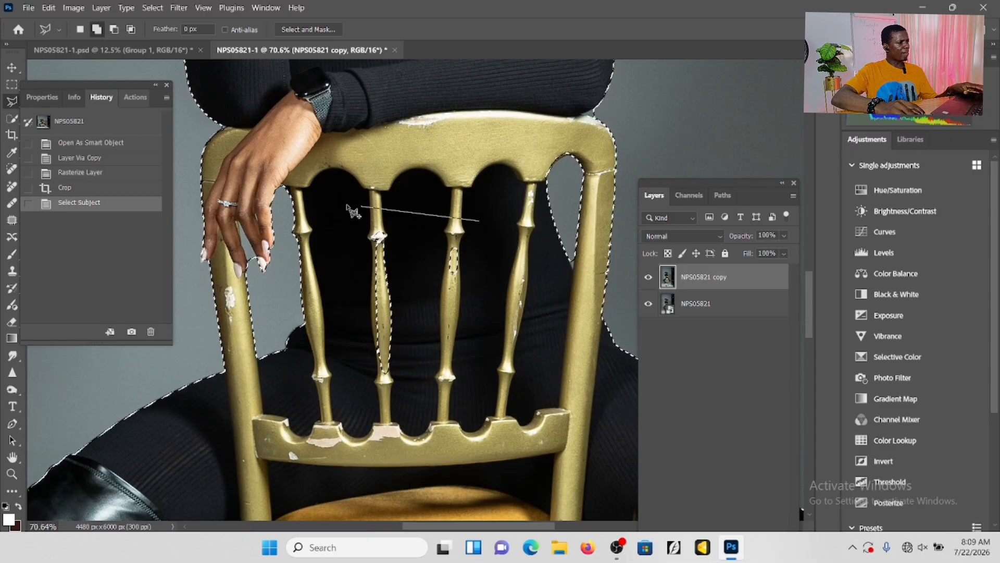
{"action": "left_click", "coordinate": [360, 207]}
{"action": "left_click", "coordinate": [337, 387]}
{"action": "left_click", "coordinate": [462, 389]}
{"action": "double_click", "coordinate": [507, 234]}
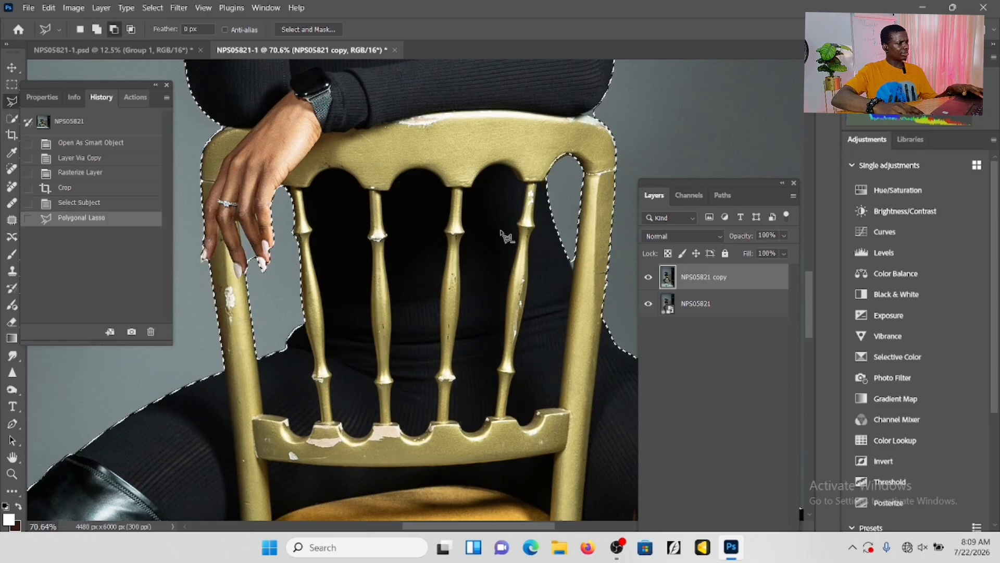
- Refine the selection around the hand resting on the chair, subtracting the background gap between the fingers
{"action": "scroll", "coordinate": [506, 237], "scroll_direction": "down", "scroll_amount": 3}
{"action": "scroll", "coordinate": [460, 193], "scroll_direction": "up", "scroll_amount": 6}
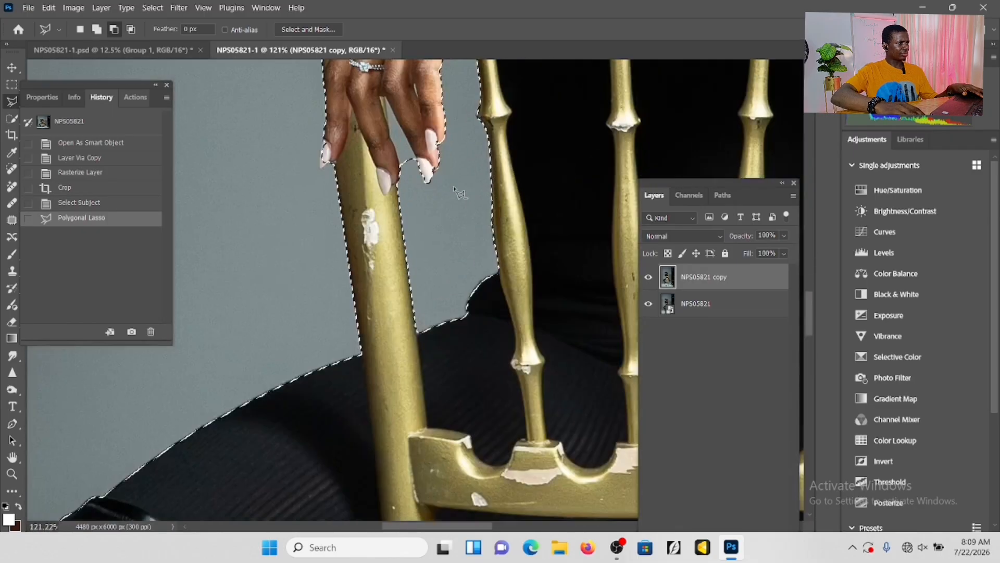
{"action": "scroll", "coordinate": [454, 188], "scroll_direction": "up", "scroll_amount": 3}
{"action": "double_click", "coordinate": [452, 194]}
{"action": "double_click", "coordinate": [452, 194]}
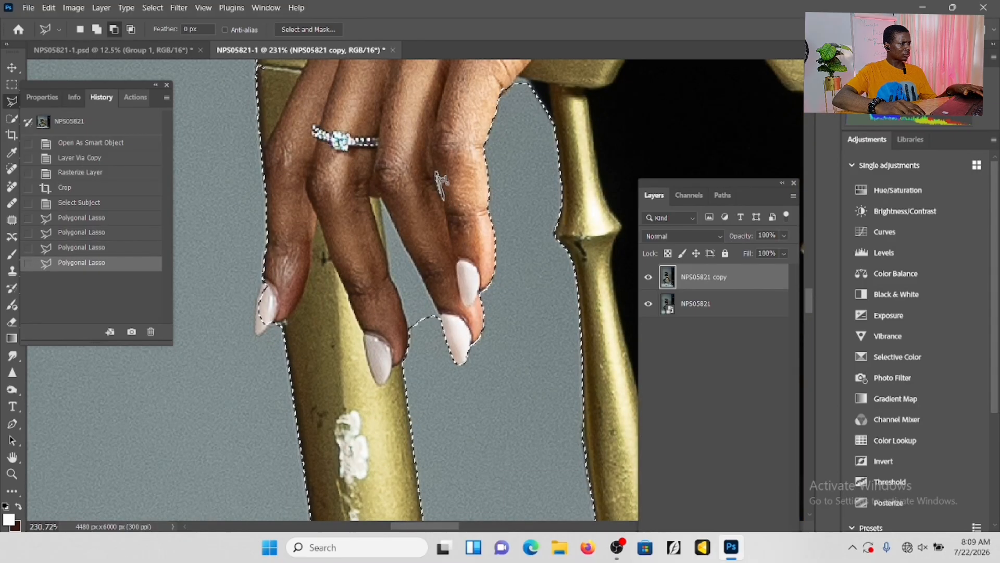
{"action": "double_click", "coordinate": [437, 174]}
{"action": "left_click", "coordinate": [381, 196]}
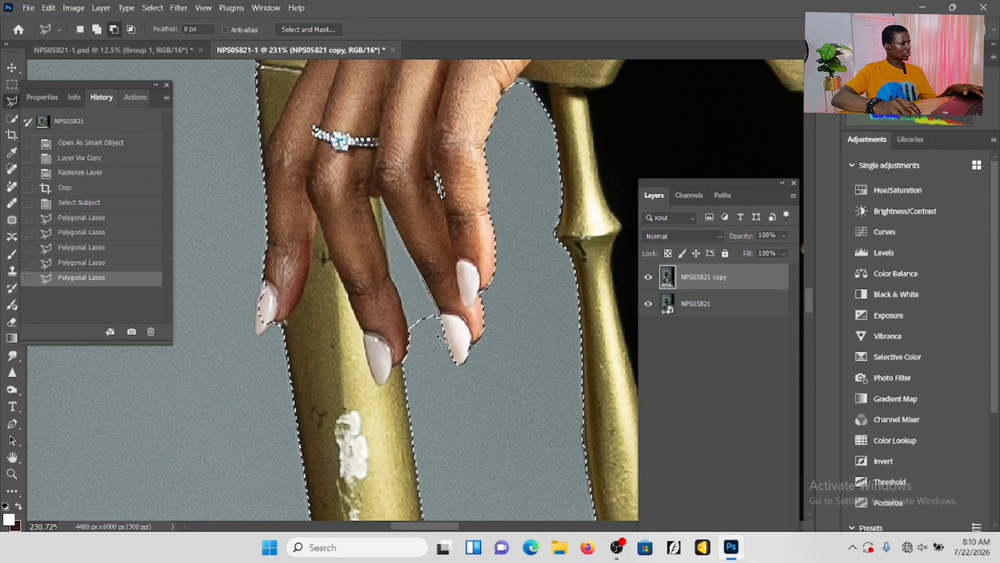
{"action": "left_click", "coordinate": [439, 338]}
{"action": "left_click", "coordinate": [381, 197]}
{"action": "left_click_drag", "start_coordinate": [543, 95], "coordinate": [466, 241]}
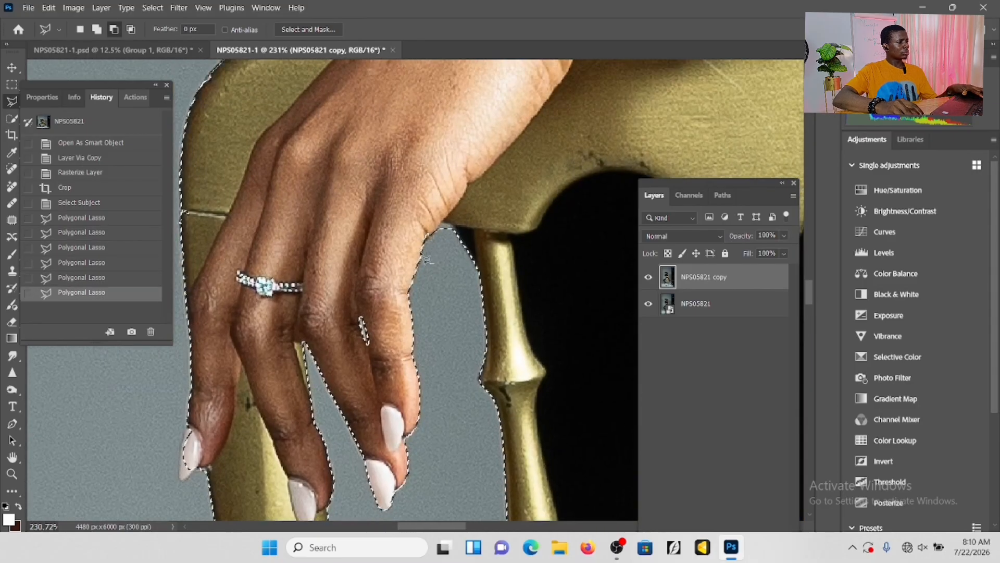
{"action": "double_click", "coordinate": [467, 241]}
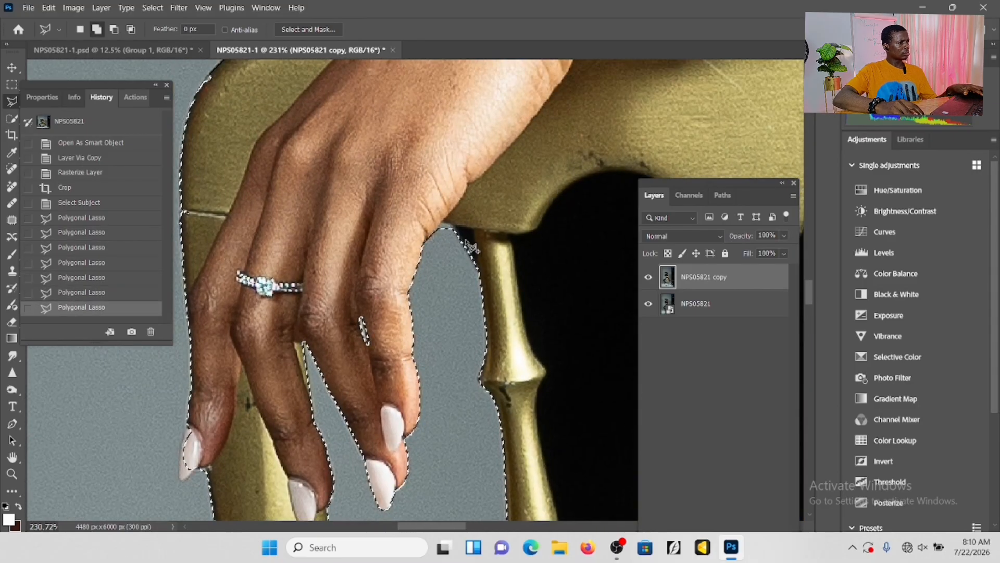
- Subtract the background at the chair's upper corner and the gray gap beside the raised arm's sleeve from the selection
{"action": "key", "text": "alt"}
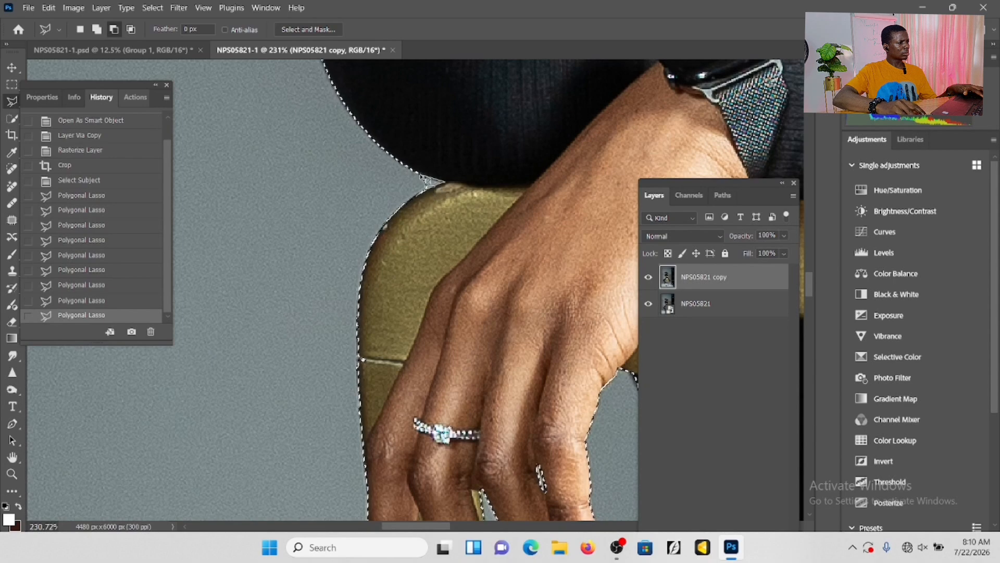
{"action": "left_click", "coordinate": [421, 176]}
{"action": "mouse_move", "coordinate": [443, 130]}
{"action": "left_mouse_down"}
{"action": "mouse_move", "coordinate": [444, 310]}
{"action": "mouse_move", "coordinate": [364, 443]}
{"action": "left_mouse_up"}
{"action": "left_click", "coordinate": [377, 278]}
{"action": "left_click", "coordinate": [389, 301]}
{"action": "left_click", "coordinate": [386, 393]}
{"action": "left_click", "coordinate": [361, 392]}
{"action": "left_click", "coordinate": [338, 357]}
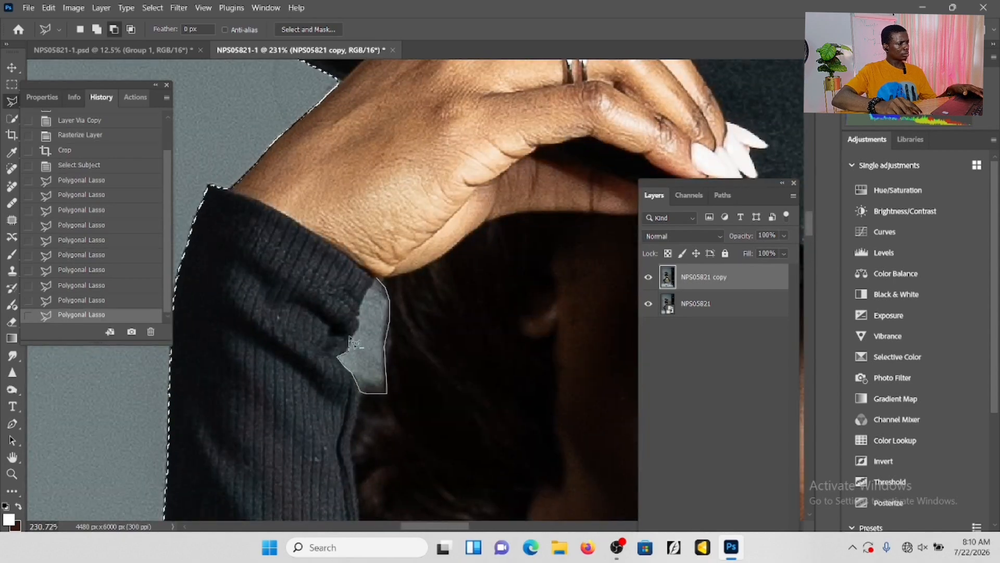
{"action": "left_click", "coordinate": [358, 315]}
{"action": "left_click", "coordinate": [376, 277]}
- Correct the remaining edges of the subject selection with the Polygonal Lasso, including the missed brown sole of the outstretched boot
{"action": "scroll", "coordinate": [383, 312], "scroll_direction": "down", "scroll_amount": 6}
{"action": "left_click_drag", "start_coordinate": [411, 469], "coordinate": [438, 177]}
{"action": "scroll", "coordinate": [438, 235], "scroll_direction": "up", "scroll_amount": 4}
{"action": "left_click", "coordinate": [574, 259]}
{"action": "left_click", "coordinate": [579, 322]}
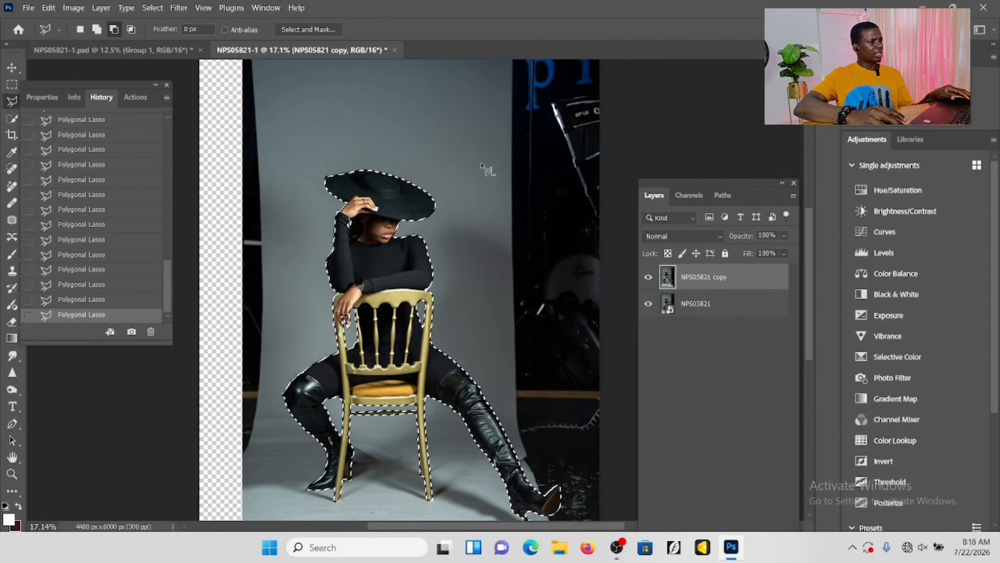
- Feather the subject selection and copy the selected woman and chair to a new layer
{"action": "right_click", "coordinate": [433, 108]}
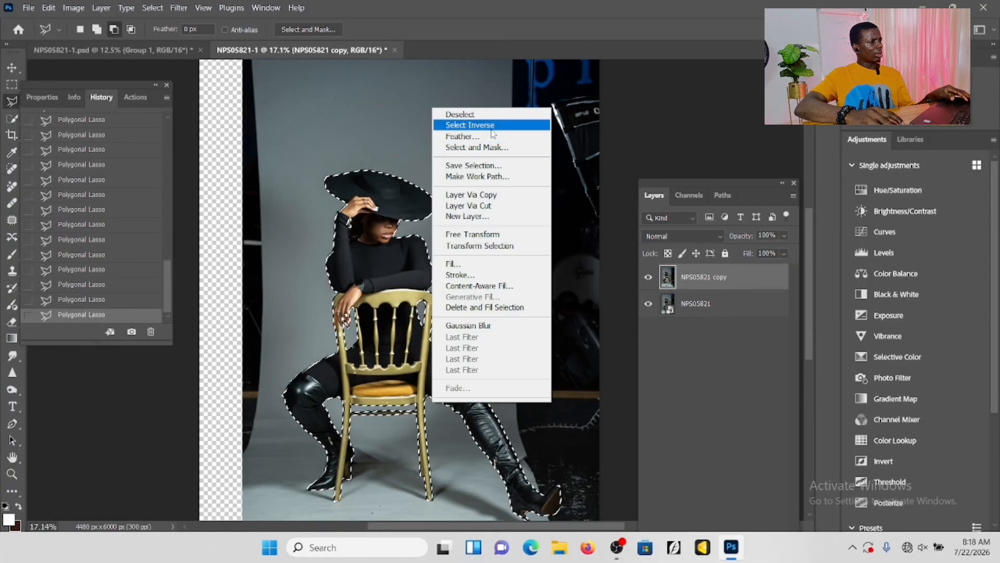
{"action": "key", "text": "Escape"}
{"action": "right_click", "coordinate": [415, 117]}
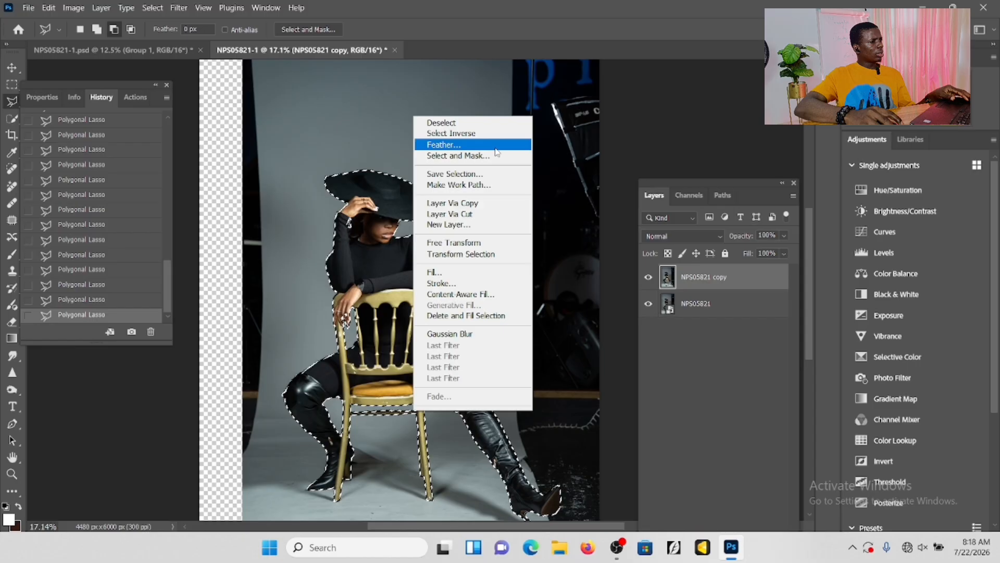
{"action": "left_click", "coordinate": [460, 145]}
{"action": "left_click", "coordinate": [567, 165]}
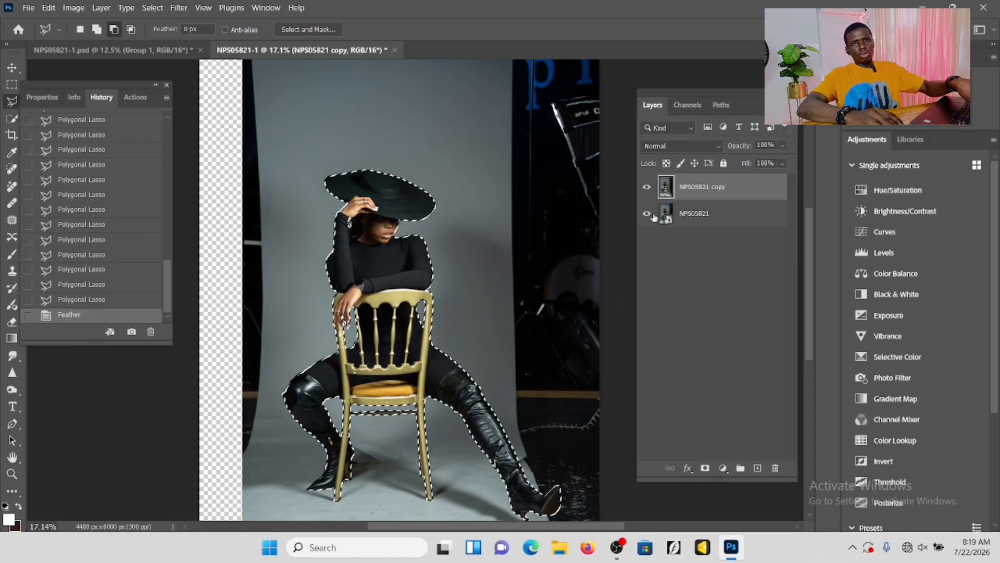
{"action": "key", "text": "ctrl+j"}
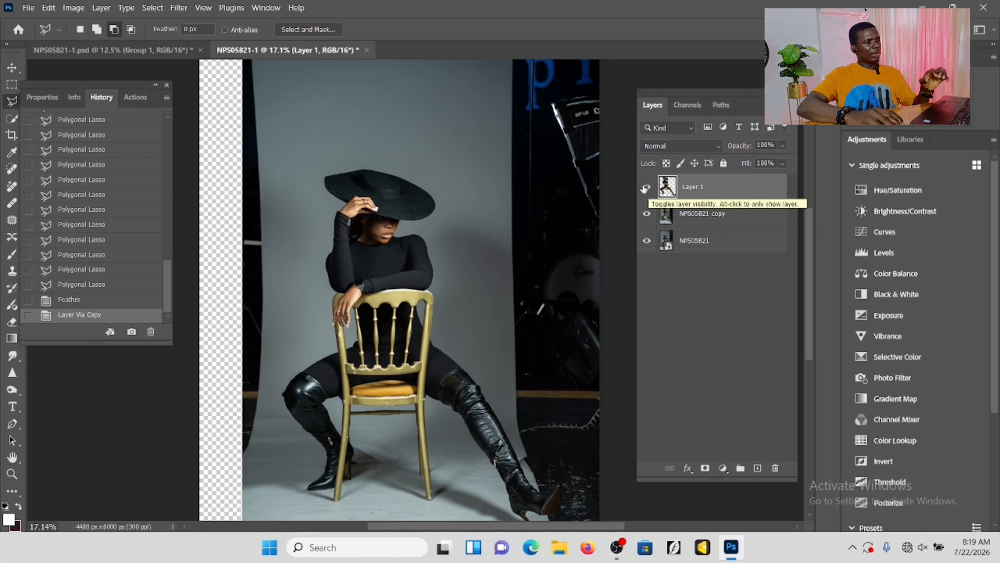
- Load the outline of the hidden cutout layer as a selection and expand it with the NPS05821 copy layer active
{"action": "left_click", "coordinate": [647, 187]}
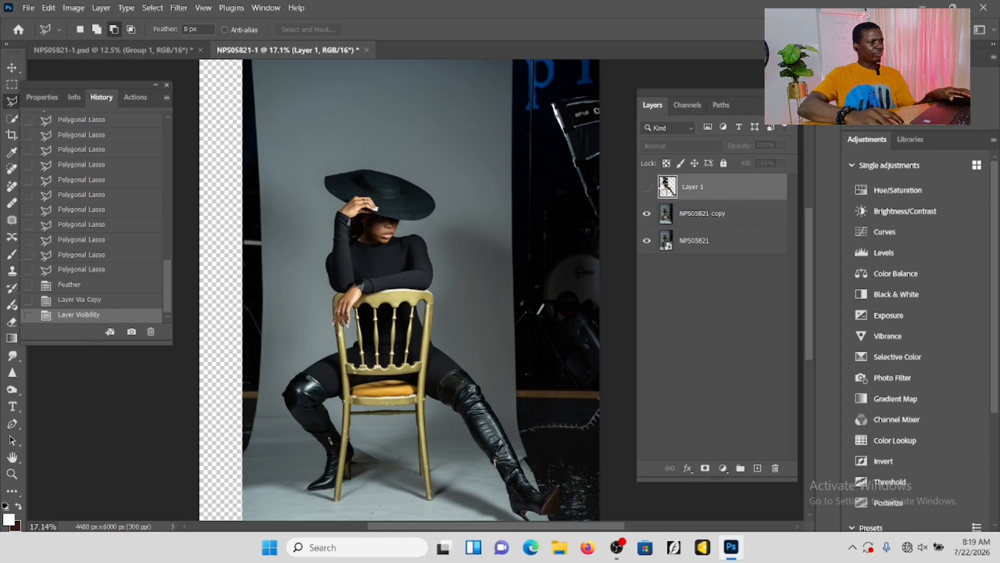
{"action": "left_click", "coordinate": [667, 189], "text": "ctrl"}
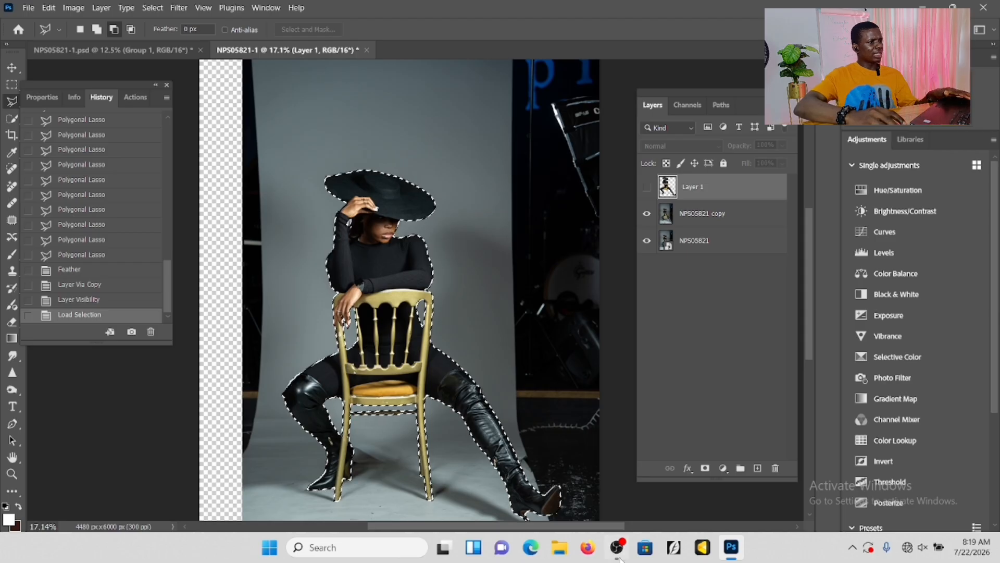
{"action": "left_click", "coordinate": [703, 214]}
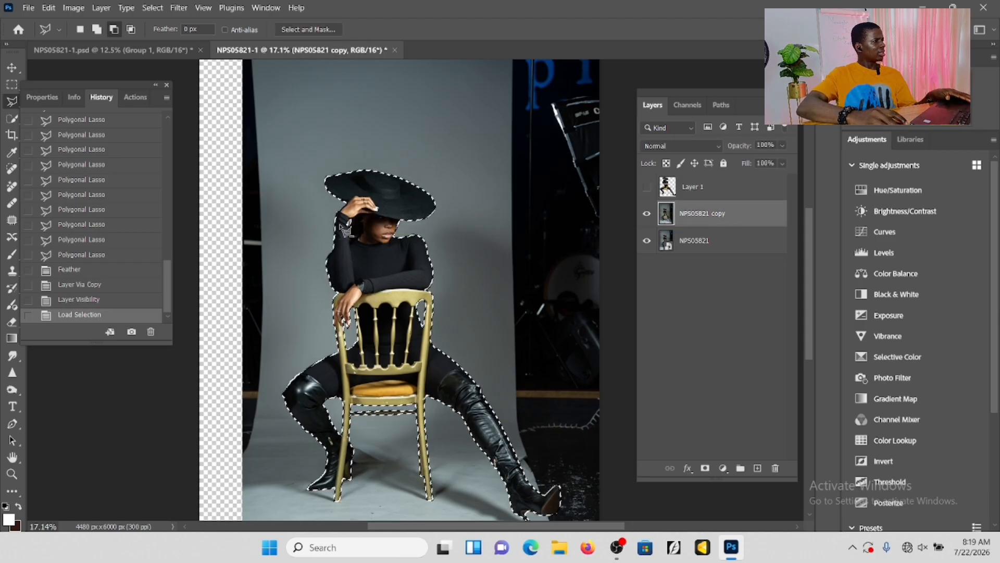
{"action": "left_click", "coordinate": [152, 8]}
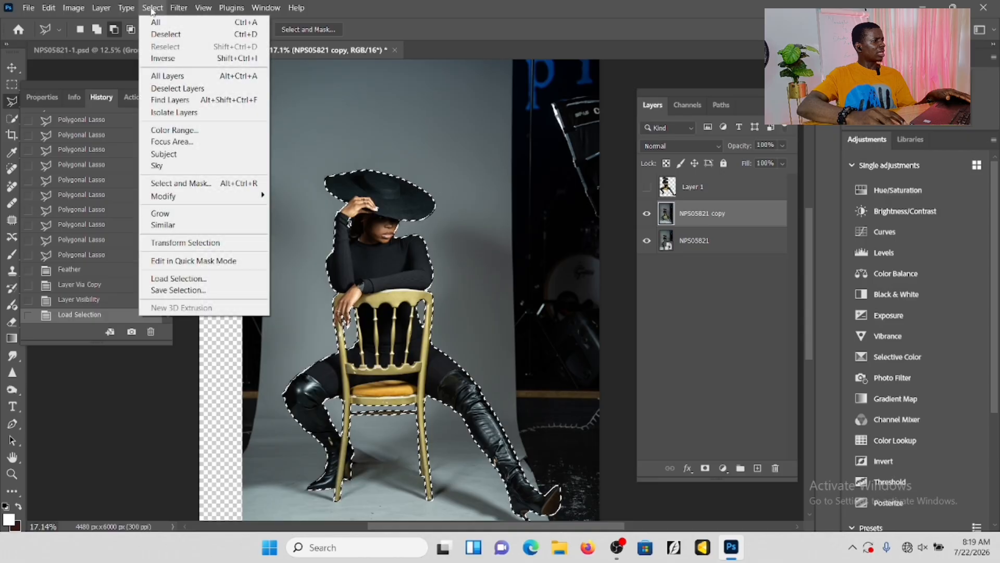
{"action": "mouse_move", "coordinate": [173, 196]}
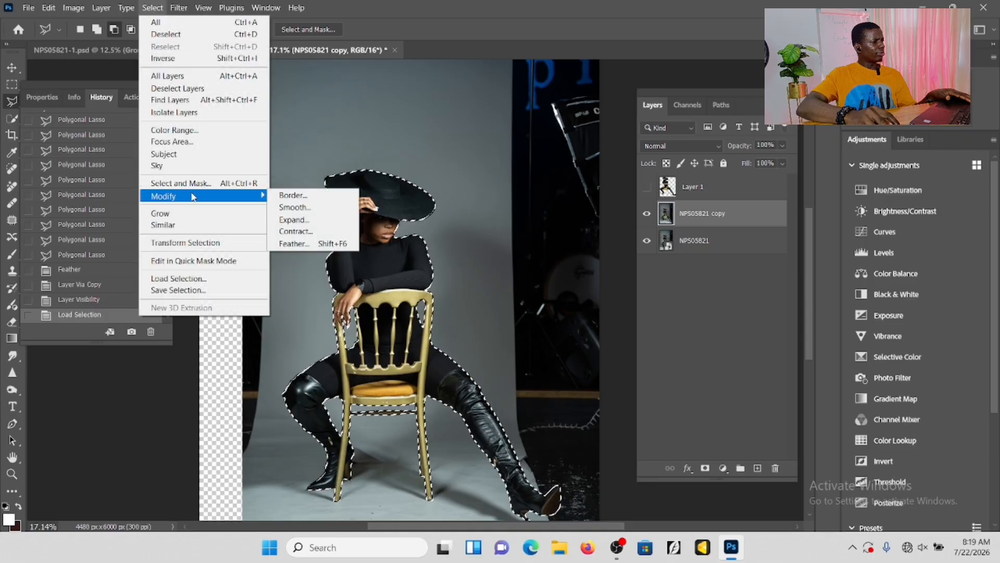
{"action": "left_click", "coordinate": [304, 220]}
{"action": "left_click", "coordinate": [567, 164]}
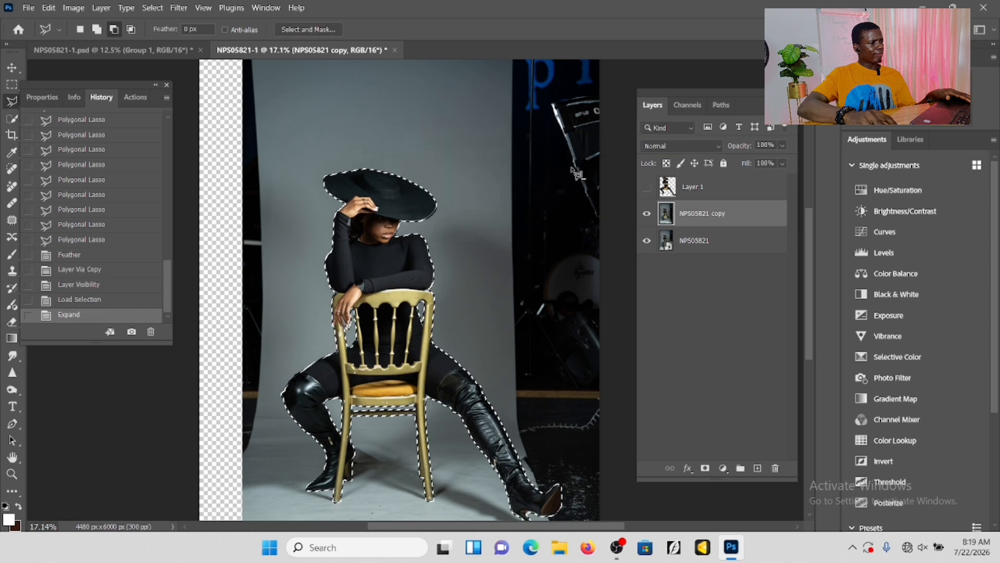
- Fill the expanded subject selection on the NPS05821 copy layer using Content-Aware, and deselect
{"action": "right_click", "coordinate": [380, 109]}
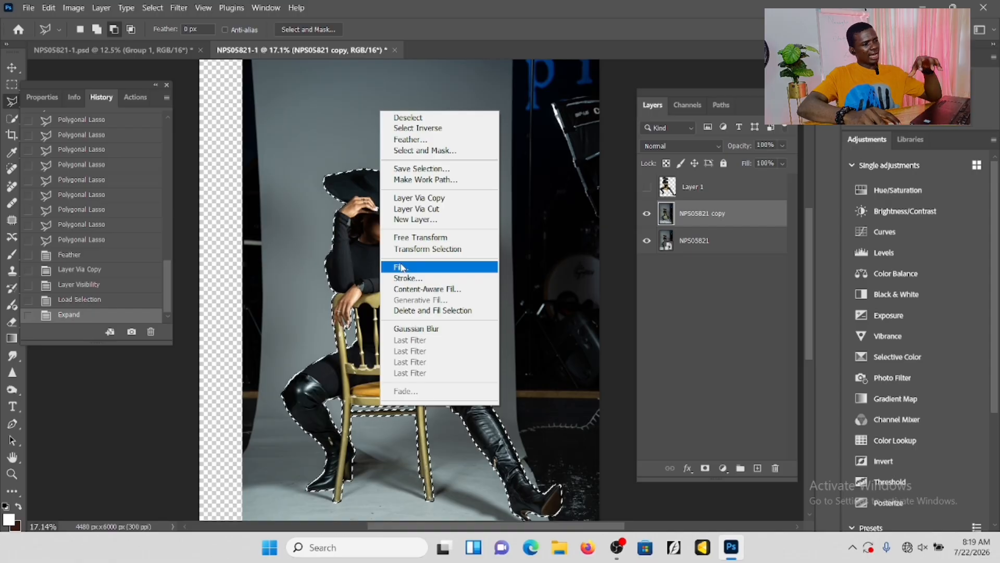
{"action": "left_click", "coordinate": [468, 267]}
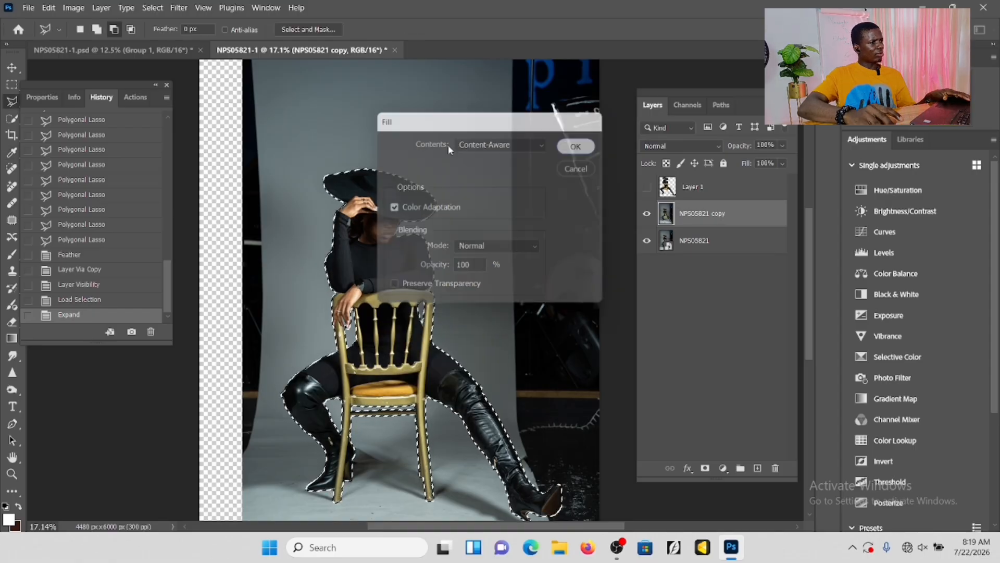
{"action": "key", "text": "Return"}
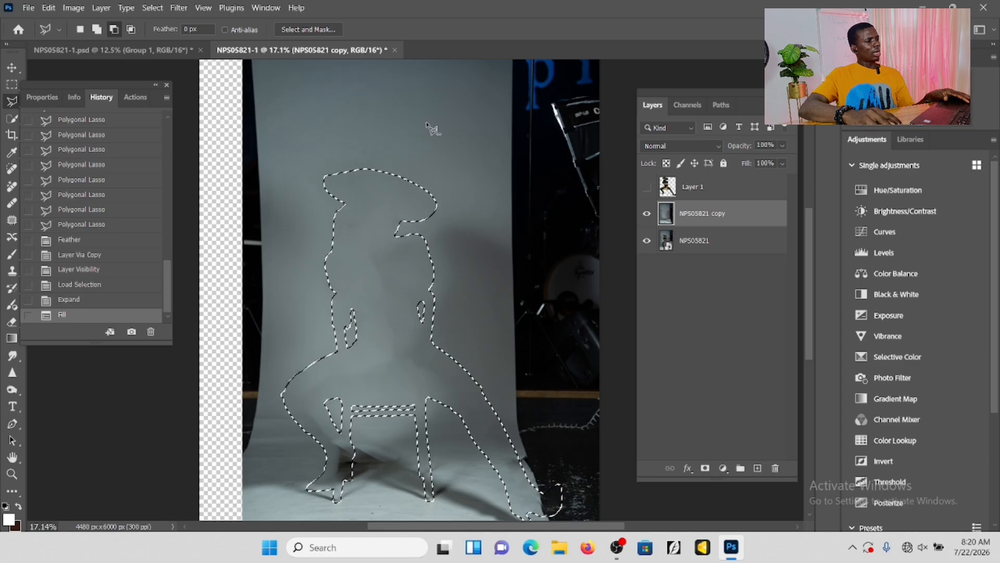
{"action": "right_click", "coordinate": [426, 122]}
{"action": "left_click", "coordinate": [449, 127]}
{"action": "scroll", "coordinate": [448, 235], "scroll_direction": "down", "scroll_amount": 3}
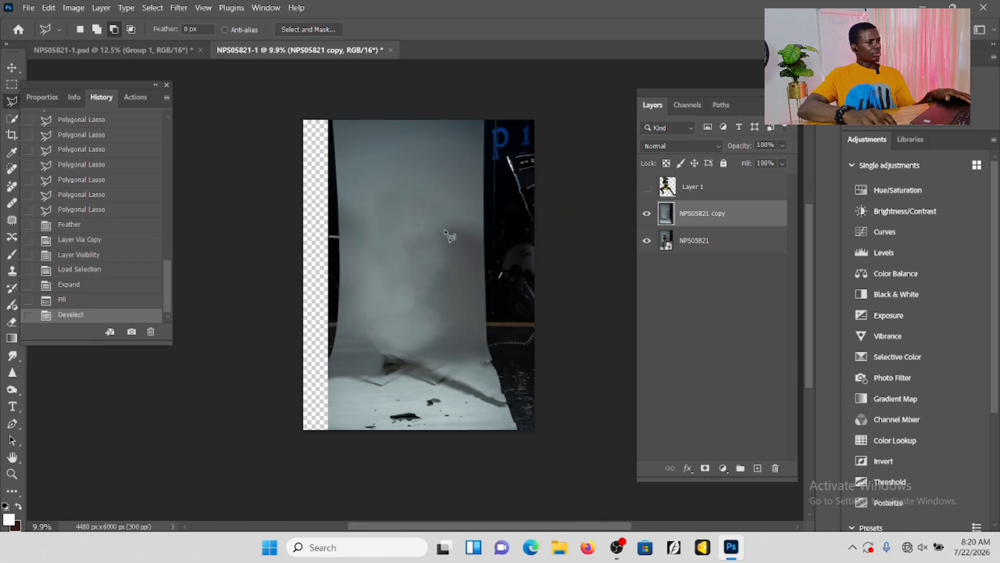
- Check the filled backdrop with the cutout layer shown and hidden, and undo the stray lasso selection
{"action": "left_click", "coordinate": [647, 188]}
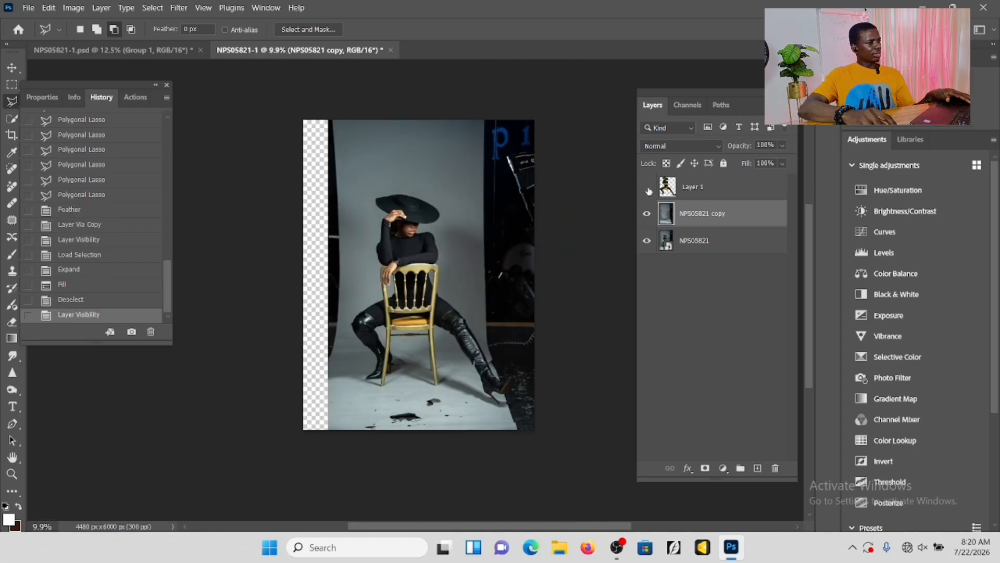
{"action": "left_click", "coordinate": [647, 188]}
{"action": "scroll", "coordinate": [467, 278], "scroll_direction": "up", "scroll_amount": 3}
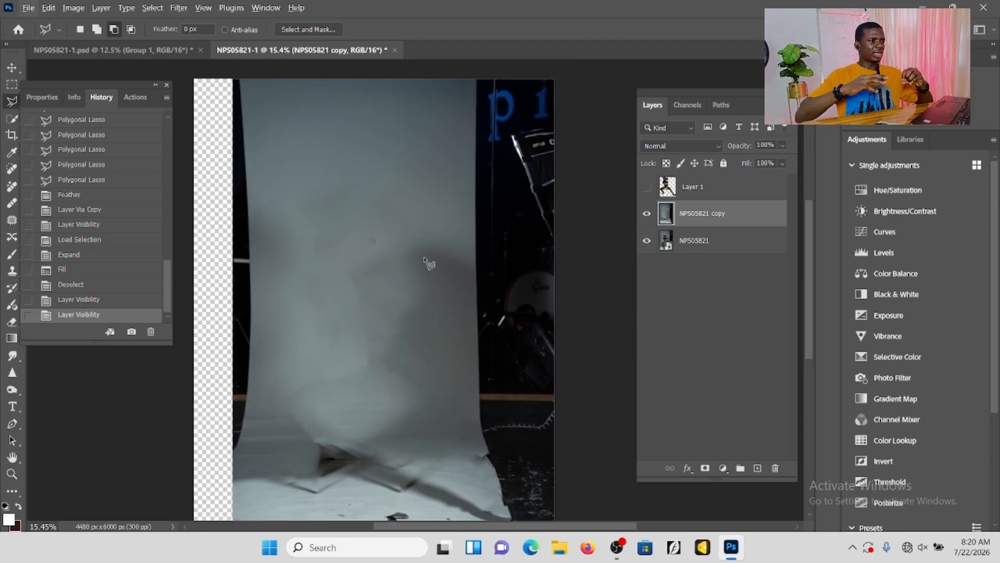
{"action": "scroll", "coordinate": [425, 258], "scroll_direction": "down", "scroll_amount": 2}
{"action": "key", "text": "ctrl+z"}
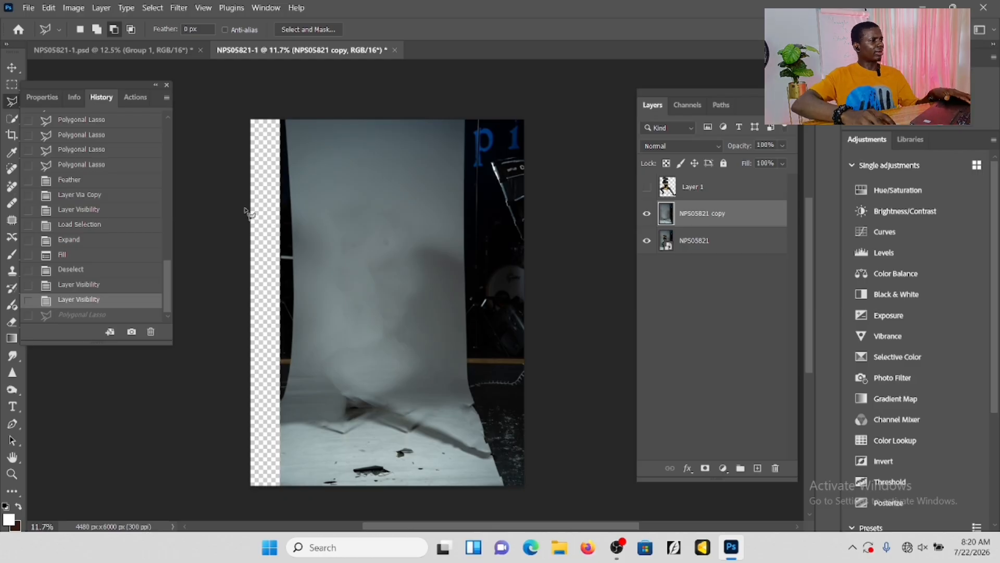
- Select the dark studio strip beside the backdrop with the Rectangular Marquee, subtracting the floor area in steps along the backdrop's flared lower edge
{"action": "left_click", "coordinate": [13, 90]}
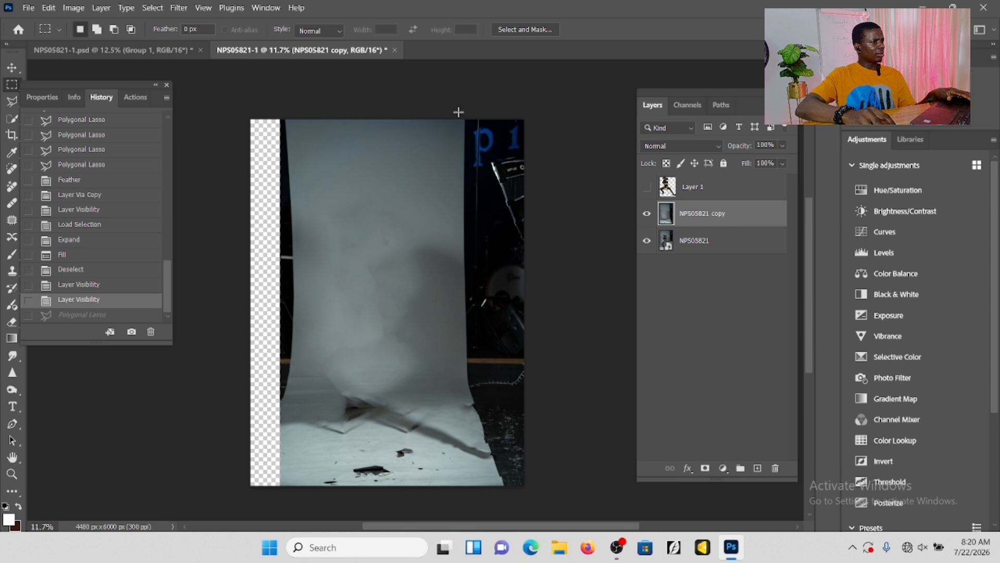
{"action": "left_click_drag", "start_coordinate": [458, 112], "coordinate": [586, 500]}
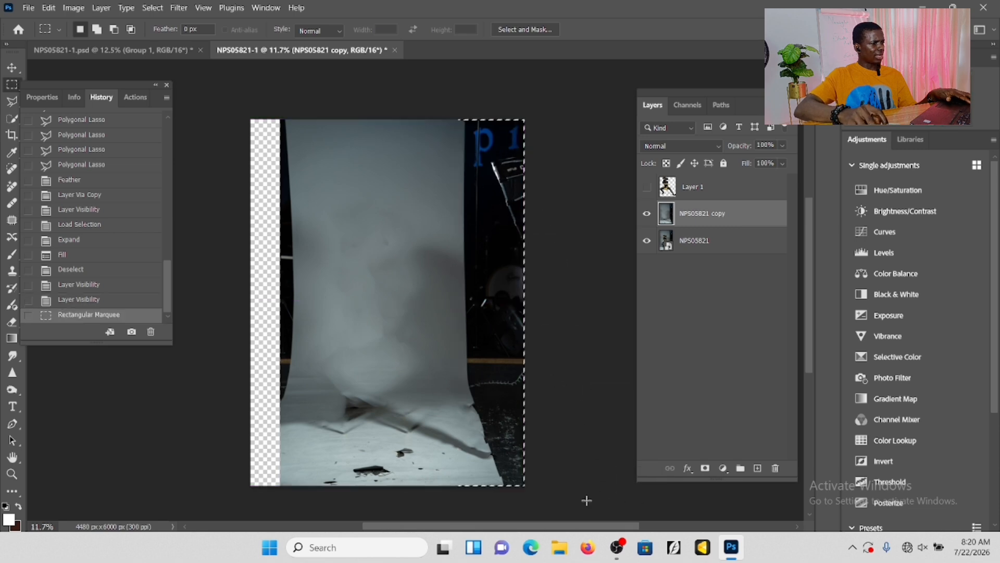
{"action": "left_click_drag", "start_coordinate": [438, 334], "coordinate": [464, 508]}
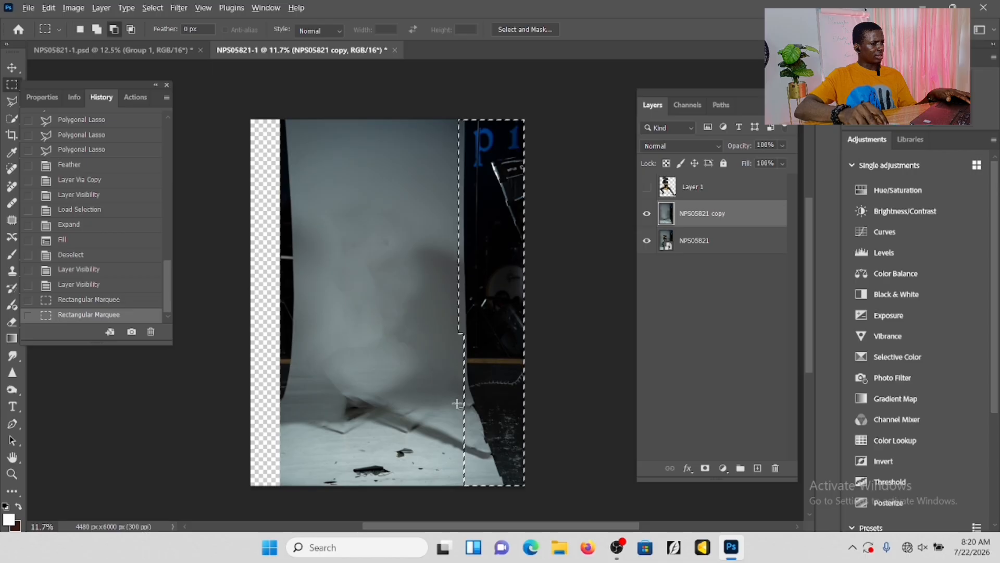
{"action": "left_click_drag", "start_coordinate": [457, 404], "coordinate": [472, 500]}
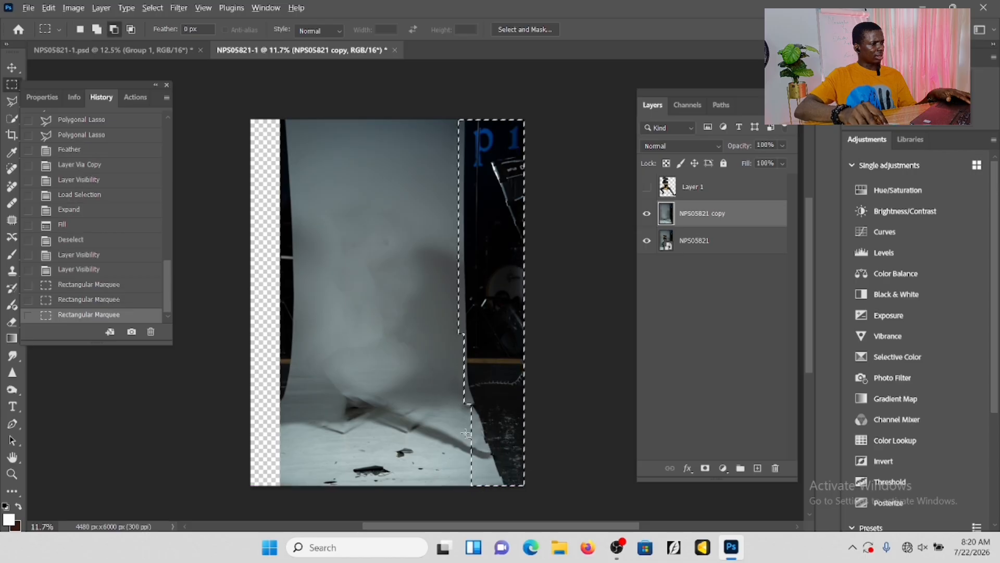
{"action": "left_click_drag", "start_coordinate": [467, 433], "coordinate": [482, 495]}
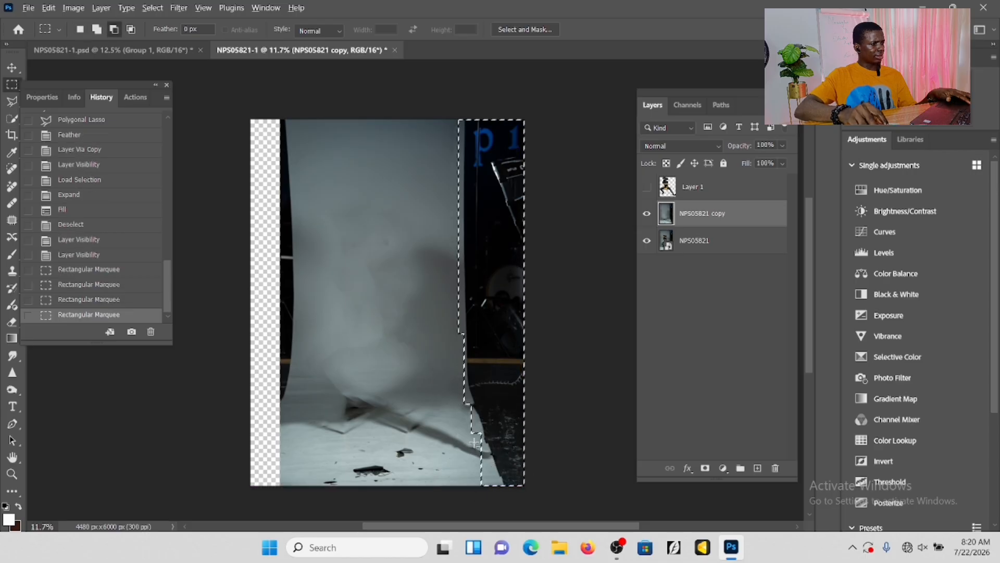
{"action": "left_click_drag", "start_coordinate": [474, 443], "coordinate": [480, 487]}
- Replace the selected dark studio strip with backdrop using a Content-Aware fill, and deselect
{"action": "right_click", "coordinate": [366, 233]}
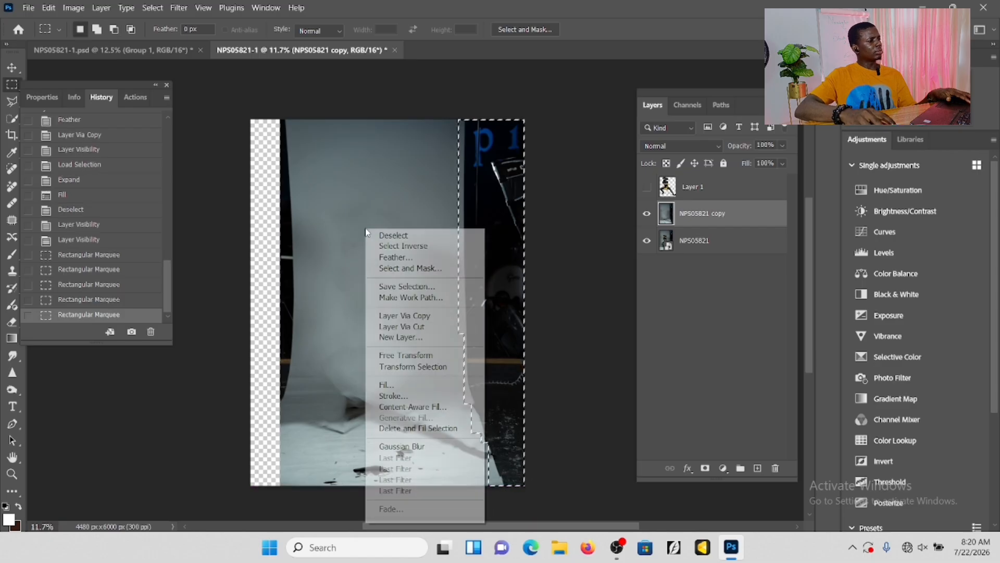
{"action": "left_click", "coordinate": [371, 384]}
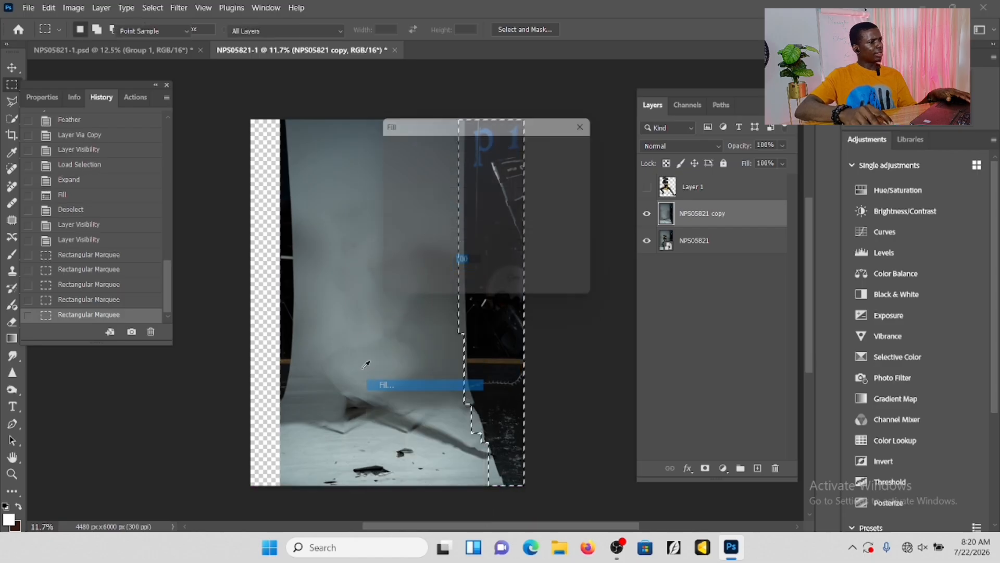
{"action": "left_click", "coordinate": [575, 147]}
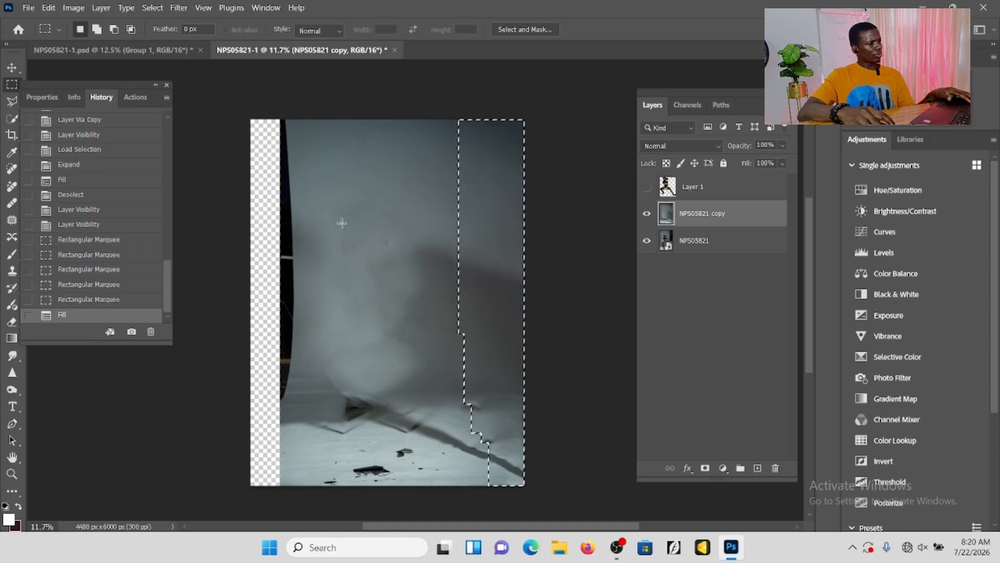
{"action": "key", "text": "ctrl+d"}
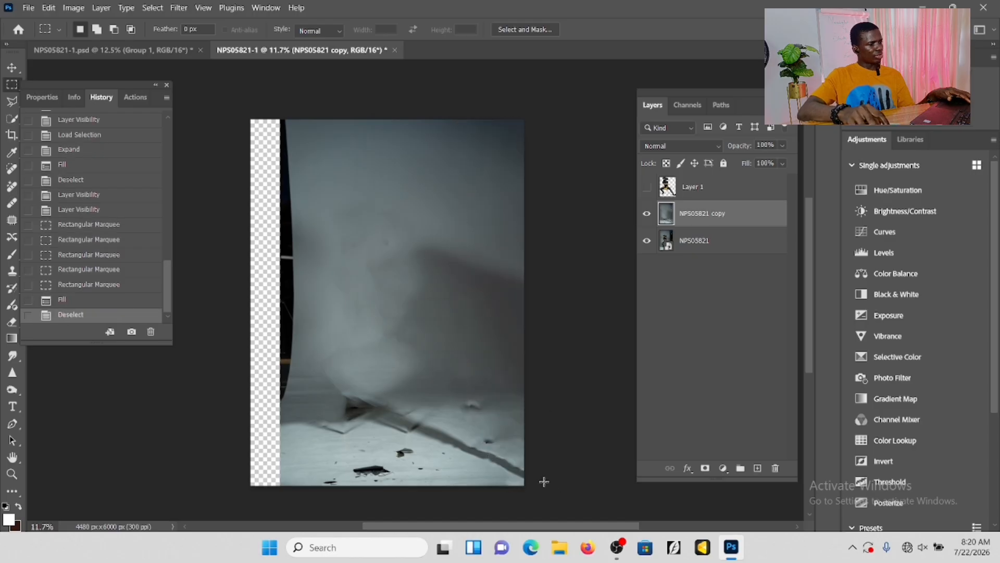
- Compare the filled backdrop with the original photo, and show the cutout layer over the filled NPS05821 copy layer
{"action": "left_click", "coordinate": [646, 219]}
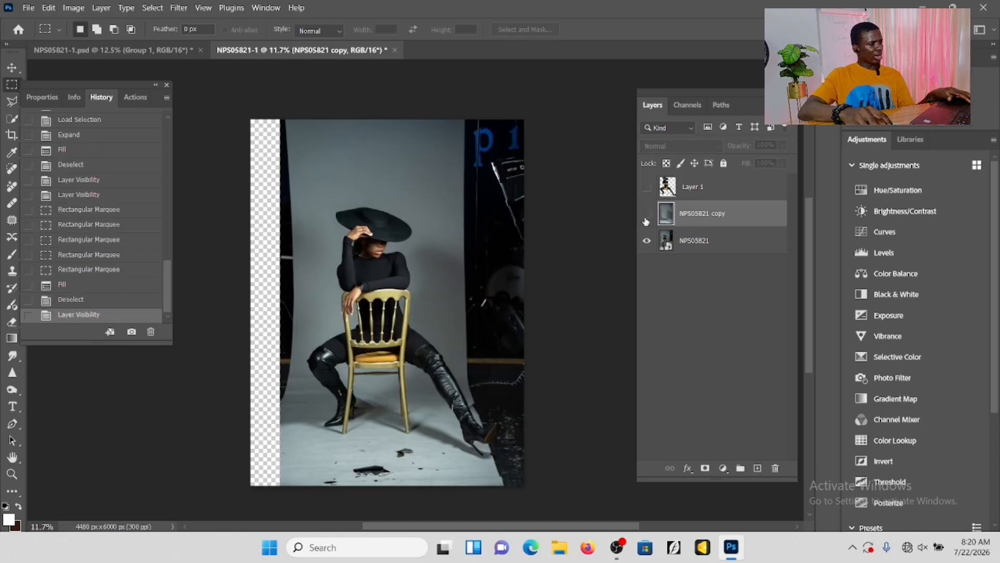
{"action": "left_click", "coordinate": [646, 218]}
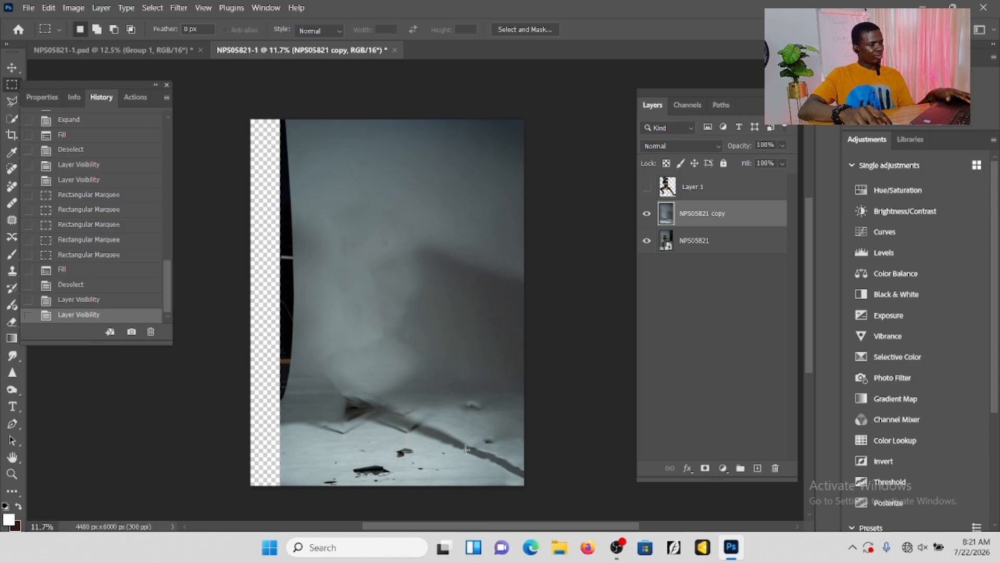
{"action": "left_click", "coordinate": [647, 214]}
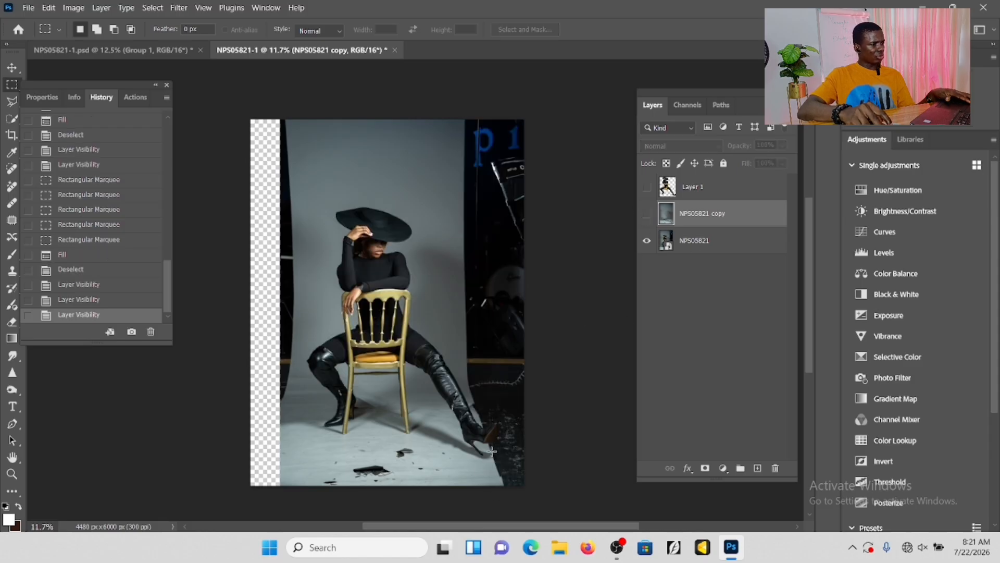
{"action": "left_click", "coordinate": [647, 187]}
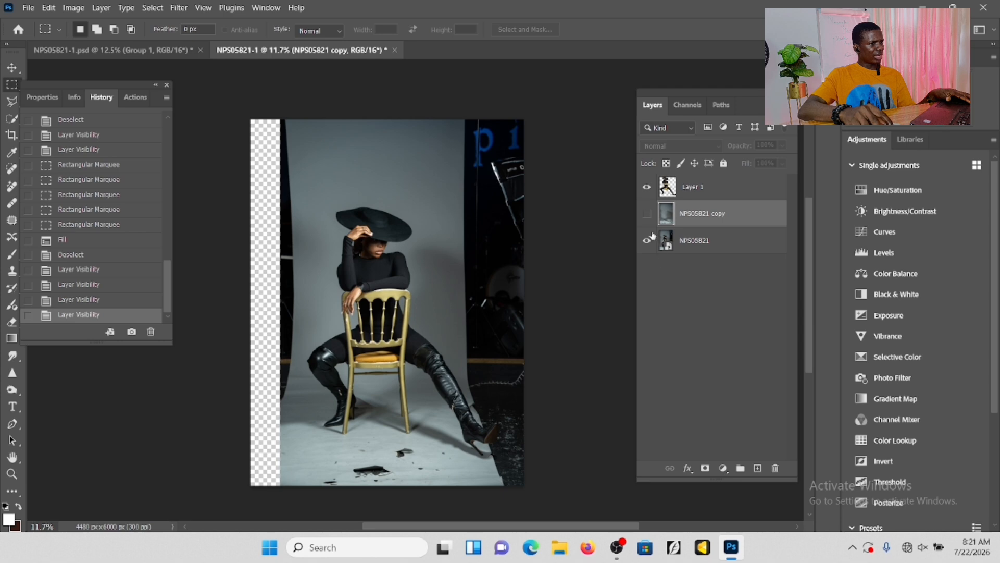
{"action": "left_click", "coordinate": [647, 213]}
- Remove the shadow streak between the outstretched boot's heel and the photo's edge by cloning clean floor with the Clone Stamp at size 200
{"action": "scroll", "coordinate": [511, 446], "scroll_direction": "up", "scroll_amount": 5}
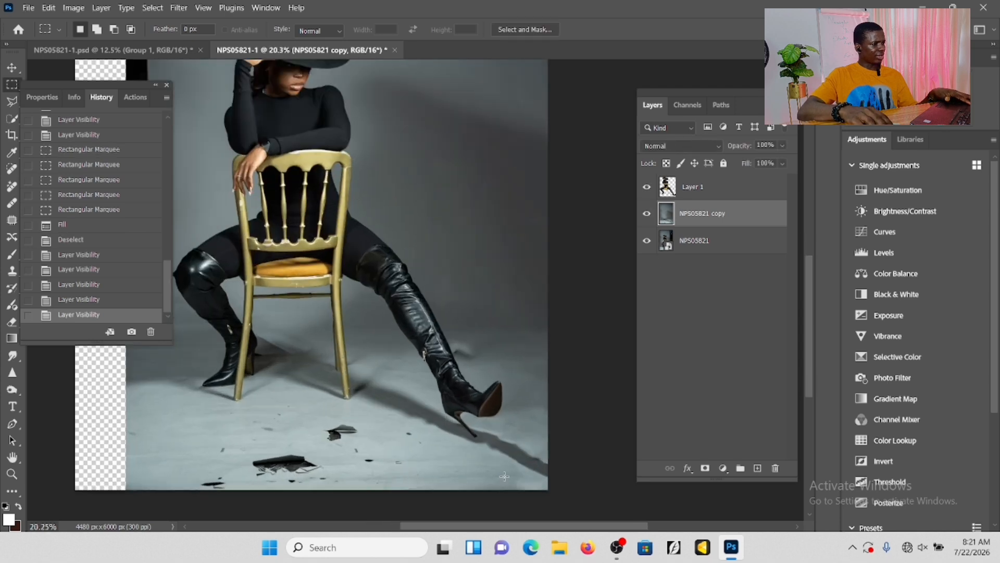
{"action": "left_click_drag", "start_coordinate": [494, 419], "coordinate": [539, 348]}
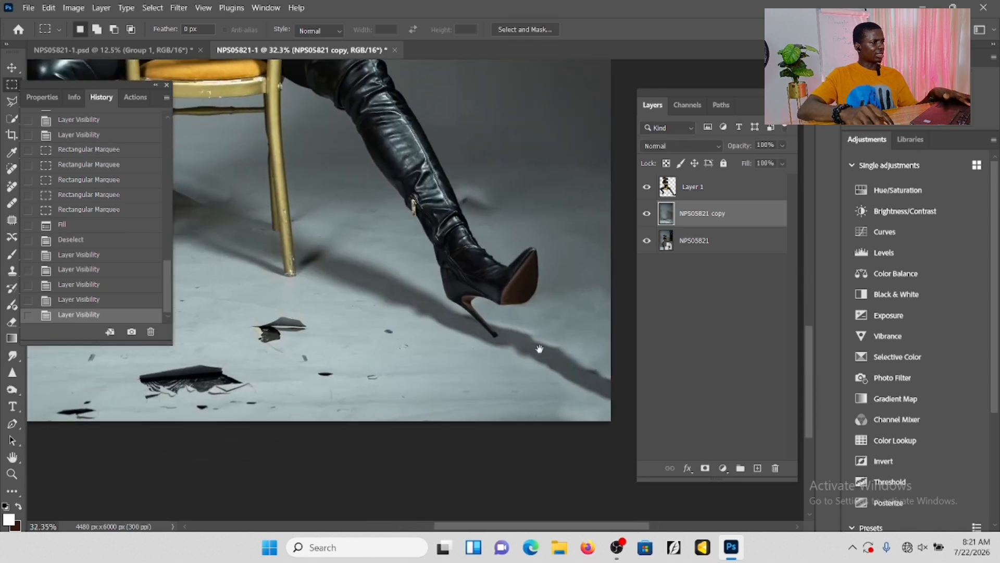
{"action": "left_click", "coordinate": [12, 273]}
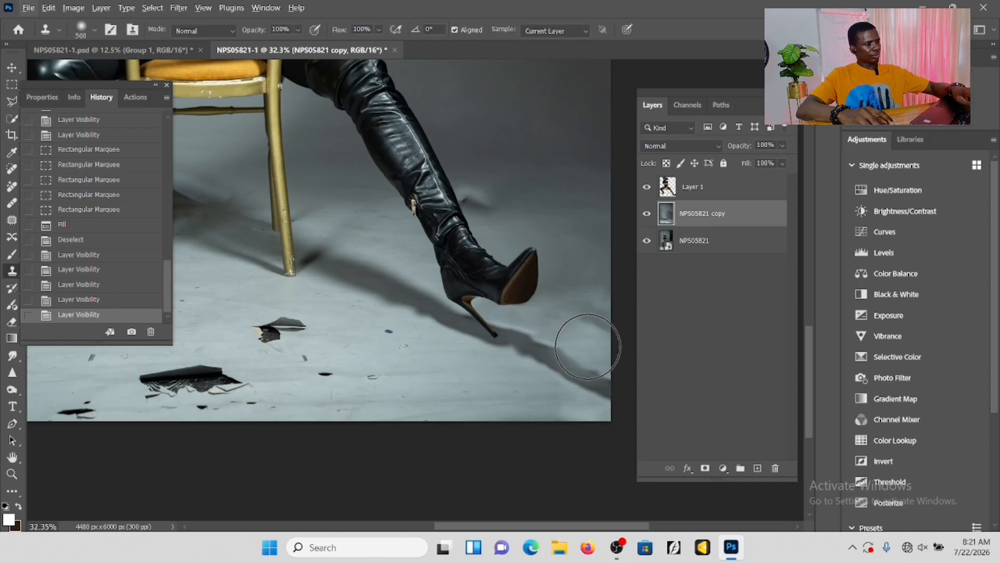
{"action": "key", "text": "bracketleft"}
{"action": "key", "text": "bracketleft"}
{"action": "key", "text": "bracketleft"}
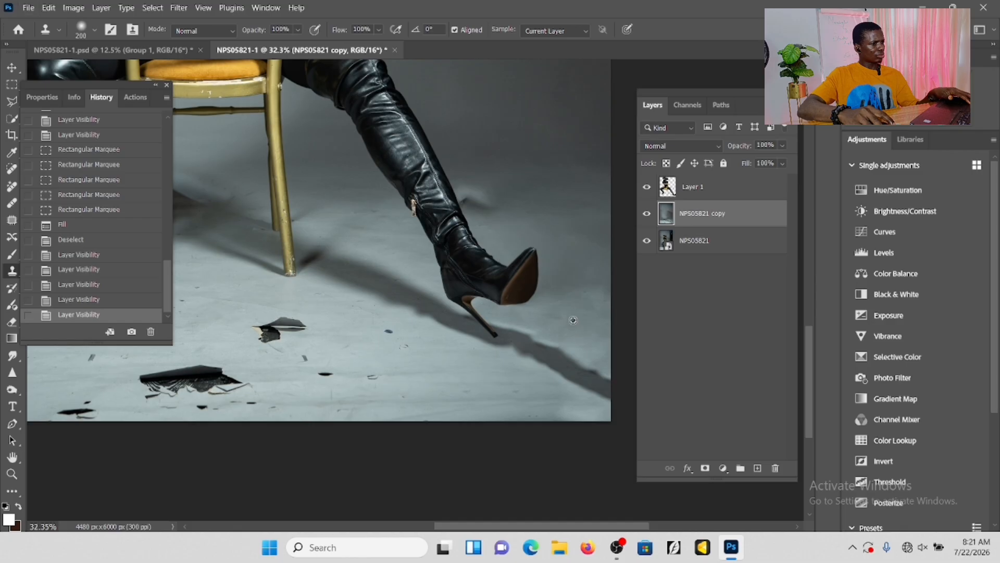
{"action": "left_click", "coordinate": [573, 320], "text": "alt"}
{"action": "left_click", "coordinate": [543, 340]}
{"action": "left_click_drag", "start_coordinate": [548, 348], "coordinate": [561, 355]}
{"action": "left_click_drag", "start_coordinate": [564, 356], "coordinate": [605, 380]}
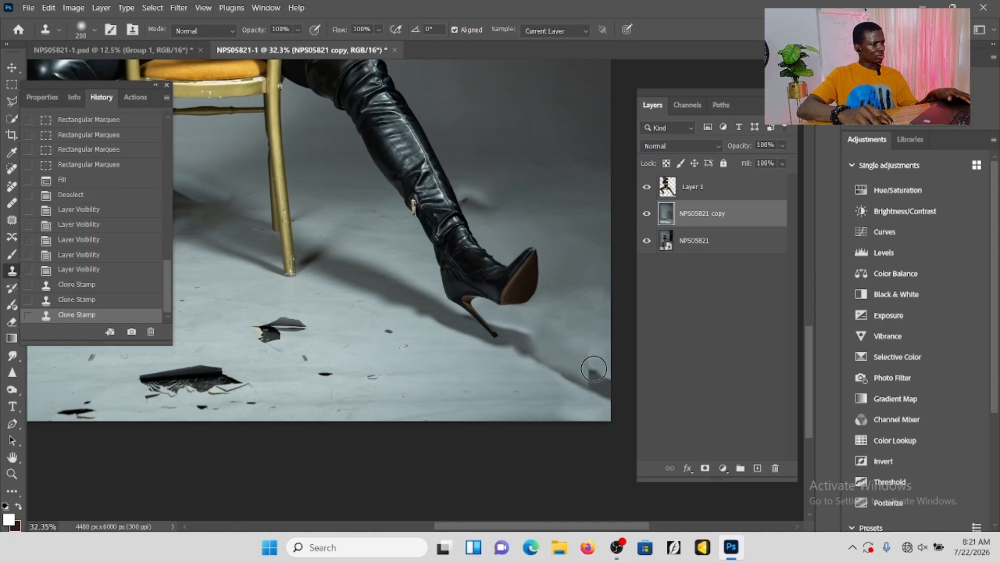
{"action": "left_click", "coordinate": [595, 370]}
{"action": "left_click", "coordinate": [592, 374]}
{"action": "left_click", "coordinate": [598, 377]}
{"action": "left_click", "coordinate": [602, 380]}
{"action": "left_click", "coordinate": [605, 384]}
{"action": "left_click", "coordinate": [605, 389]}
{"action": "left_click", "coordinate": [602, 392]}
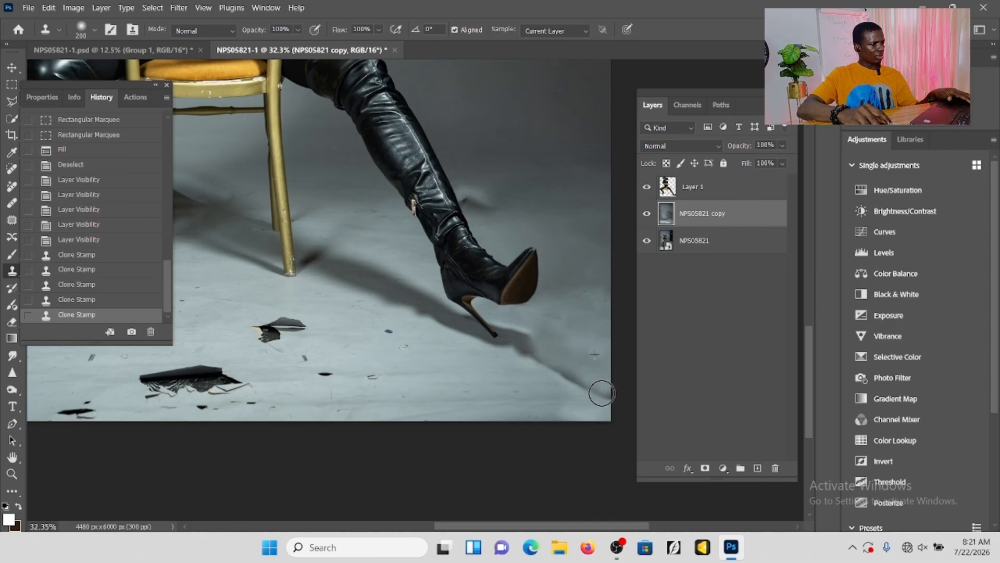
{"action": "left_click", "coordinate": [596, 390]}
{"action": "left_click", "coordinate": [586, 383]}
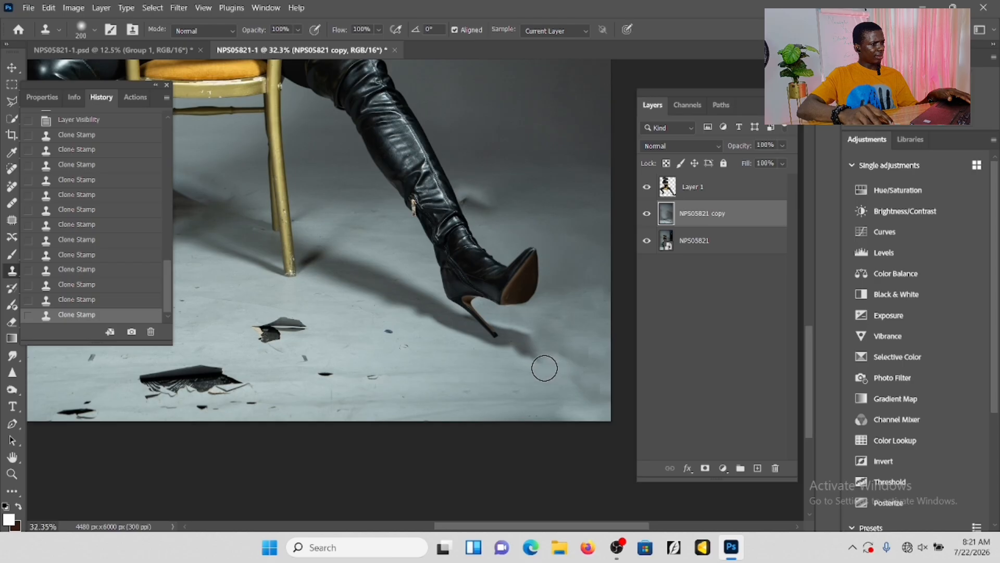
{"action": "left_click", "coordinate": [560, 300], "text": "alt"}
{"action": "left_click", "coordinate": [542, 330]}
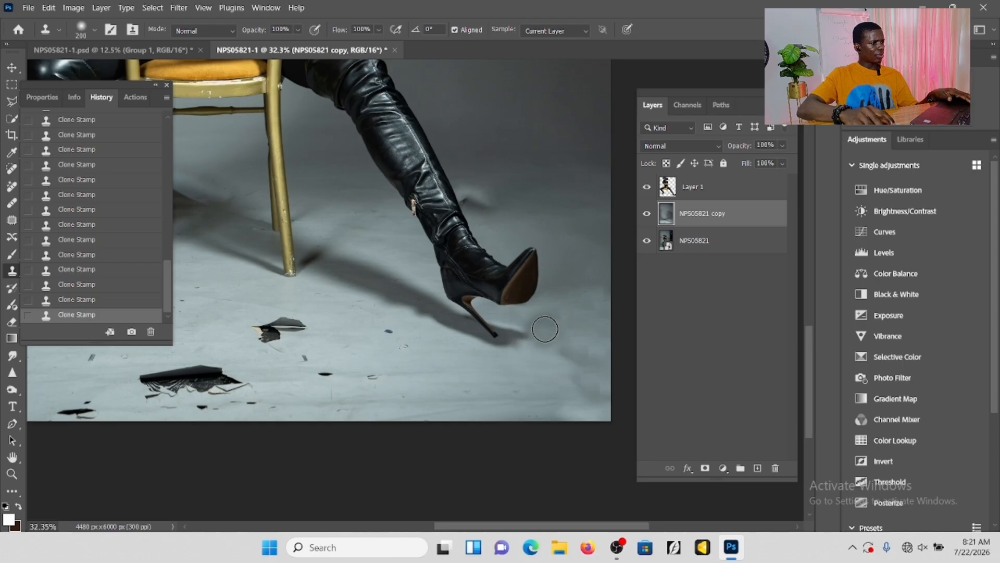
- Patch the blotchy floor beyond the outstretched boot's heel with clean floor, using the Patch tool in Destination mode, and deselect
{"action": "left_click", "coordinate": [13, 222]}
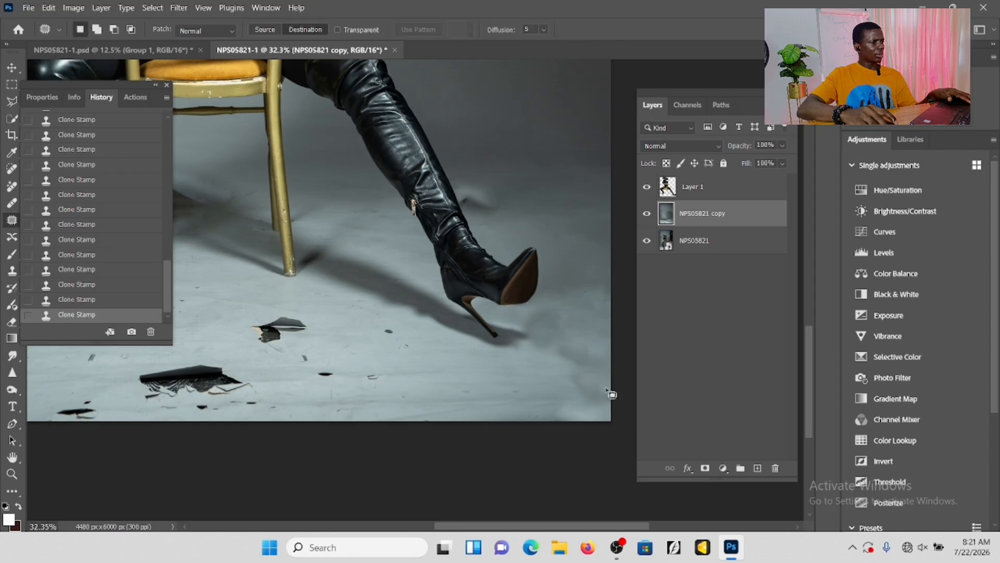
{"action": "mouse_move", "coordinate": [544, 362]}
{"action": "left_mouse_down"}
{"action": "mouse_move", "coordinate": [576, 310]}
{"action": "mouse_move", "coordinate": [485, 363]}
{"action": "left_mouse_up"}
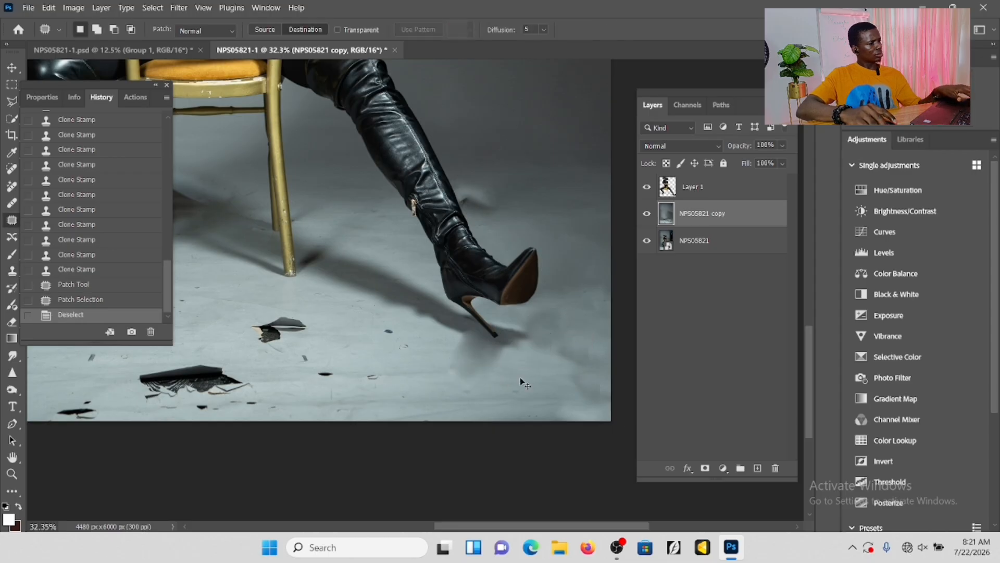
{"action": "key", "text": "ctrl+z"}
{"action": "key", "text": "ctrl+d"}
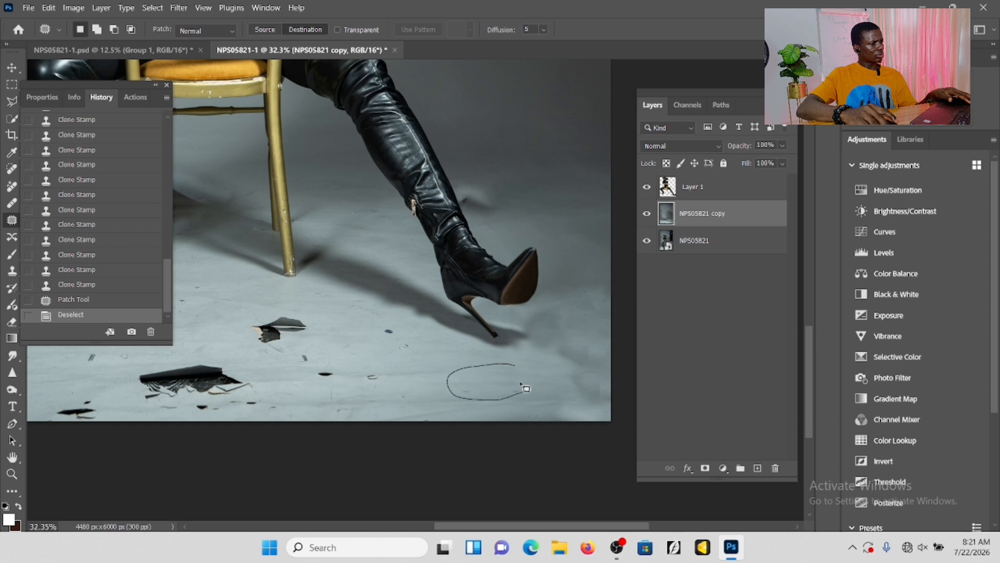
{"action": "left_click_drag", "start_coordinate": [525, 388], "coordinate": [514, 364]}
{"action": "mouse_move", "coordinate": [497, 378]}
{"action": "left_mouse_down"}
{"action": "mouse_move", "coordinate": [565, 339]}
{"action": "mouse_move", "coordinate": [570, 316]}
{"action": "left_mouse_up"}
{"action": "key", "text": "ctrl+d"}
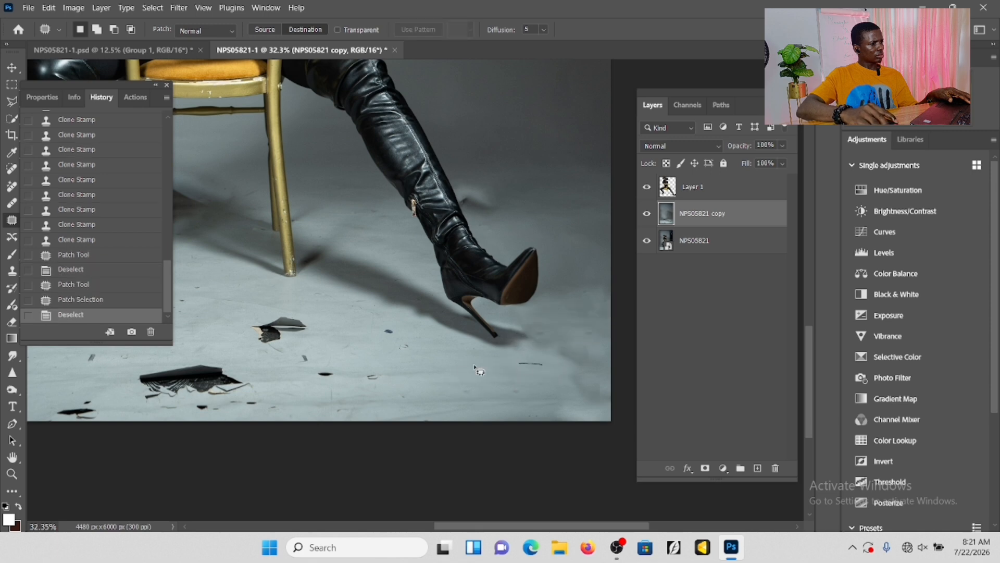
- Patch two more uneven floor spots near the photo's edge with clean floor sampled from below the heel
{"action": "left_click_drag", "start_coordinate": [543, 391], "coordinate": [542, 392]}
{"action": "left_click_drag", "start_coordinate": [521, 386], "coordinate": [592, 335]}
{"action": "key", "text": "ctrl+d"}
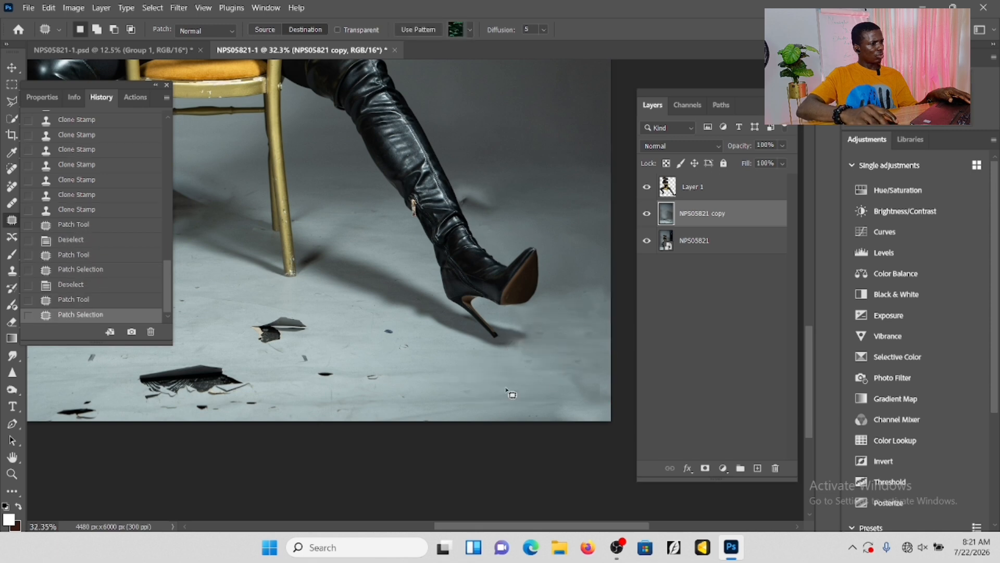
{"action": "left_click_drag", "start_coordinate": [447, 414], "coordinate": [443, 412]}
{"action": "left_click_drag", "start_coordinate": [498, 386], "coordinate": [610, 385]}
{"action": "key", "text": "ctrl+d"}
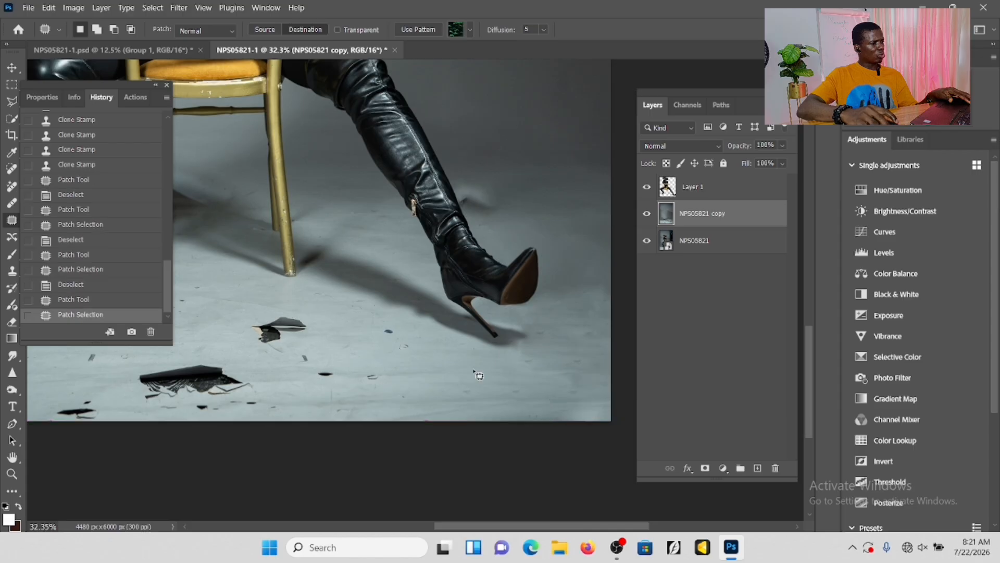
- Try two further floor patches, one at the photo's lower edge and one beyond the boot's toe
{"action": "left_click_drag", "start_coordinate": [412, 400], "coordinate": [502, 379]}
{"action": "left_click_drag", "start_coordinate": [501, 390], "coordinate": [612, 382]}
{"action": "key", "text": "ctrl+d"}
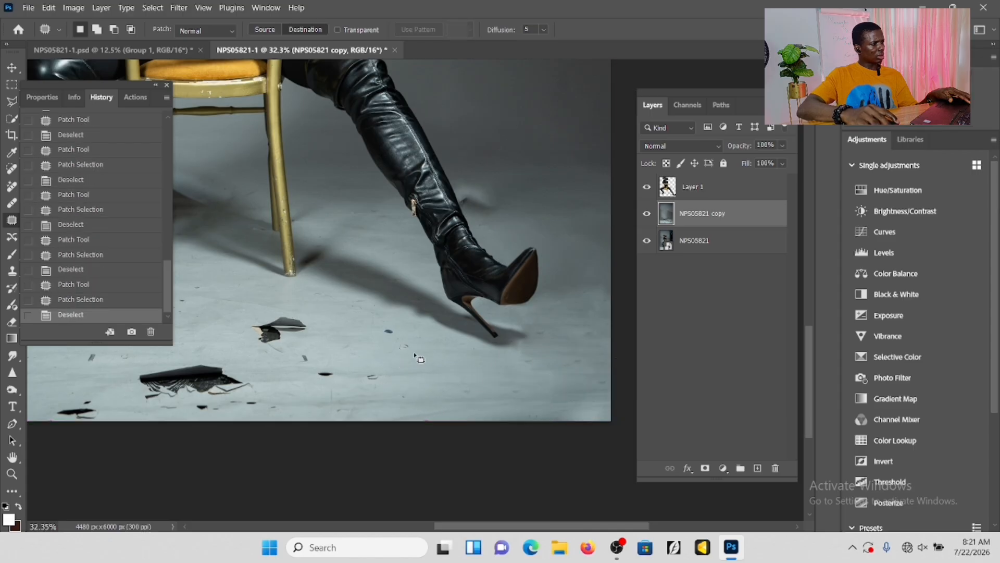
{"action": "left_click_drag", "start_coordinate": [489, 390], "coordinate": [417, 352]}
{"action": "mouse_move", "coordinate": [458, 385]}
{"action": "left_mouse_down"}
{"action": "mouse_move", "coordinate": [478, 346]}
{"action": "mouse_move", "coordinate": [594, 299]}
{"action": "mouse_move", "coordinate": [580, 290]}
{"action": "left_mouse_up"}
{"action": "key", "text": "ctrl+d"}
- Compare the floor with the NPS05821 copy layer hidden and shown, and revert the history to before the last two patches
{"action": "scroll", "coordinate": [469, 373], "scroll_direction": "down", "scroll_amount": 2}
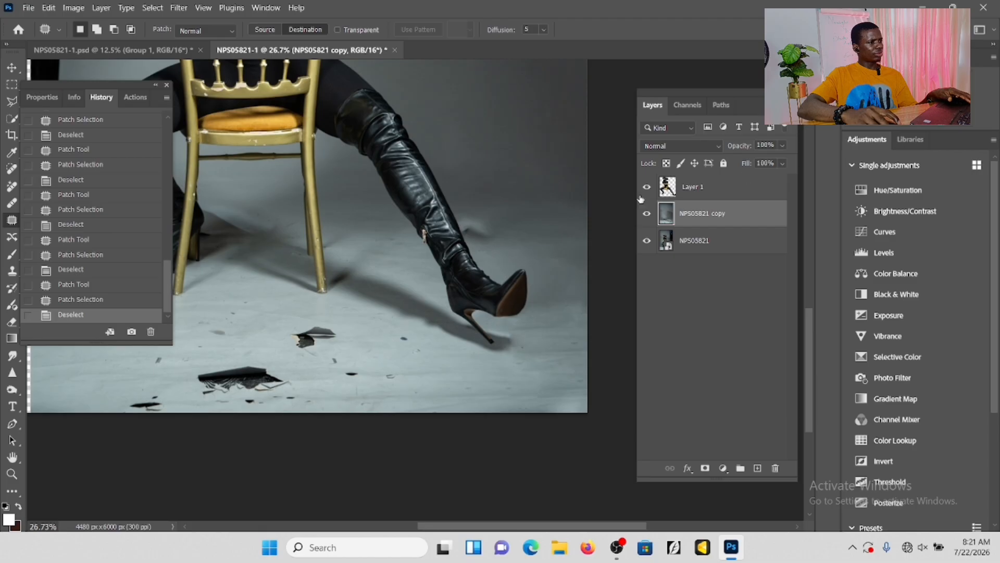
{"action": "left_click", "coordinate": [646, 213]}
{"action": "left_click", "coordinate": [646, 214]}
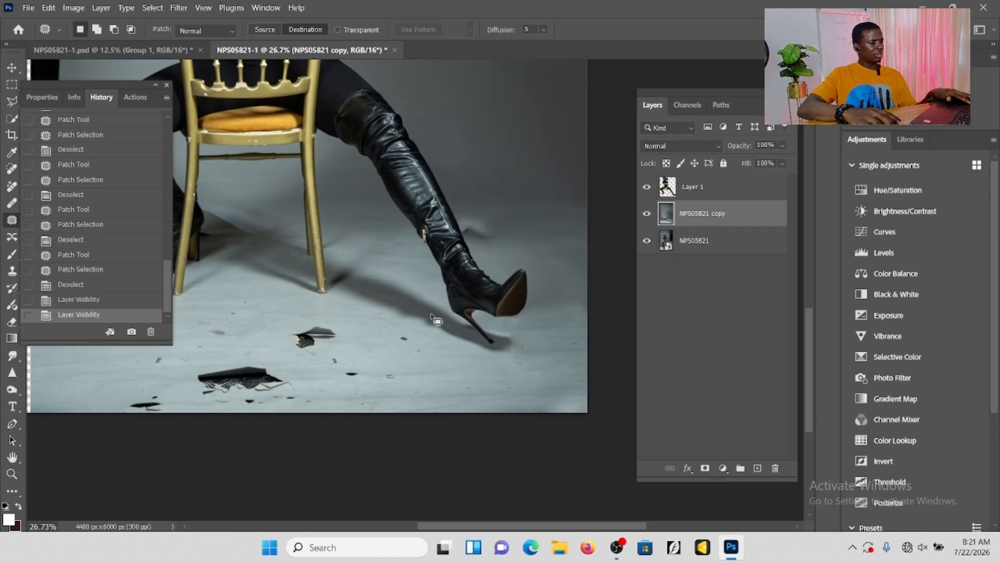
{"action": "scroll", "coordinate": [437, 321], "scroll_direction": "down", "scroll_amount": 6}
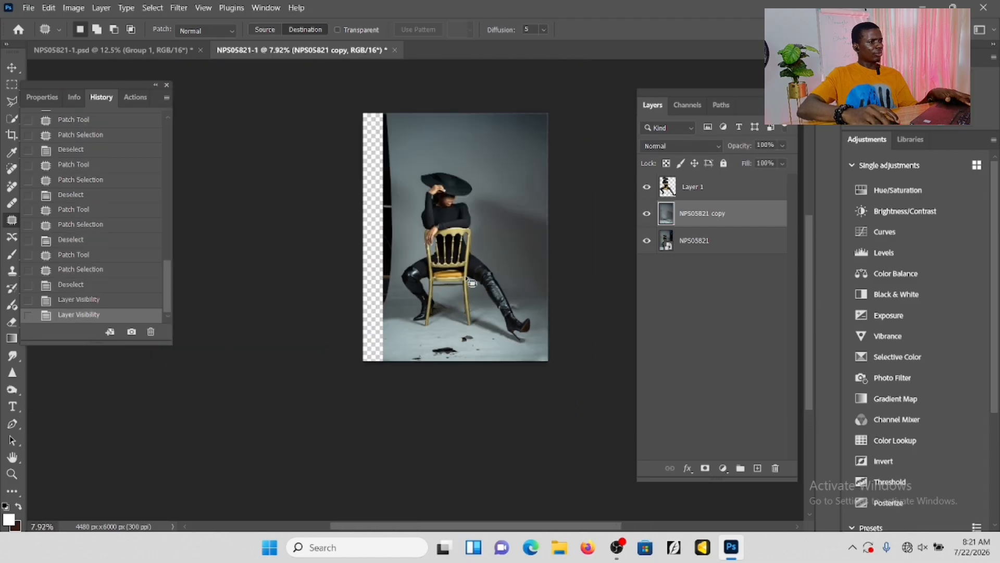
{"action": "left_click", "coordinate": [647, 187]}
{"action": "left_click", "coordinate": [99, 165]}
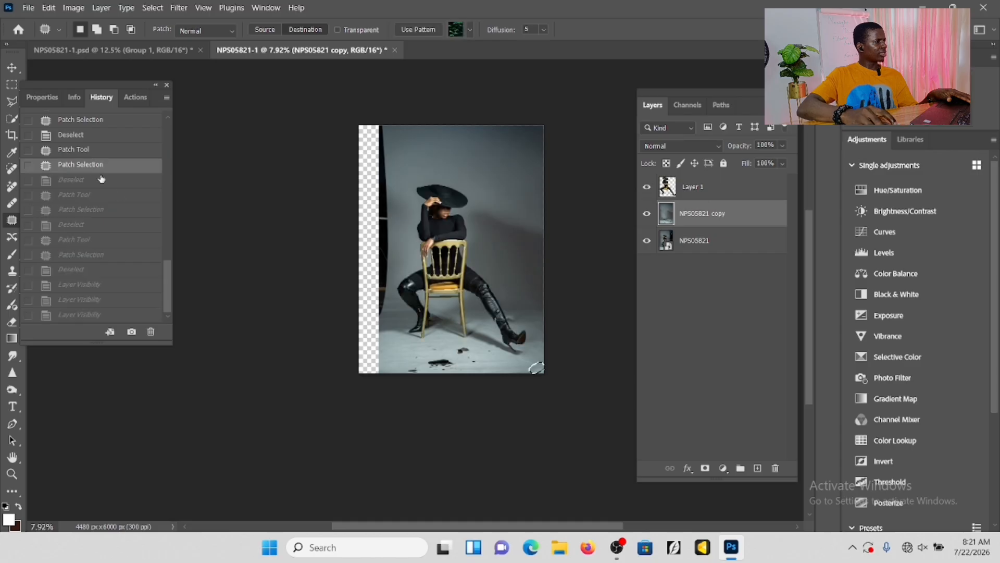
- With Layer 1 hidden, select the transparent strip and the dark backdrop edge next to it with the Rectangular Marquee
{"action": "left_click", "coordinate": [7, 85]}
{"action": "left_click", "coordinate": [647, 187]}
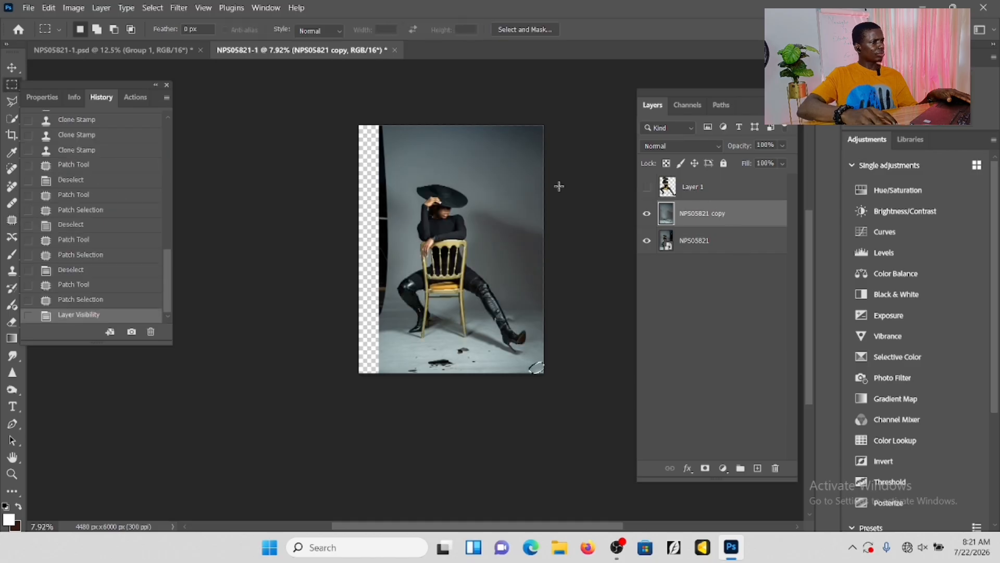
{"action": "left_click_drag", "start_coordinate": [346, 112], "coordinate": [392, 405]}
- Fill the selected strip using Content-Aware at 100% opacity, deselect, and show Layer 1 again over the backdrop
{"action": "right_click", "coordinate": [421, 190]}
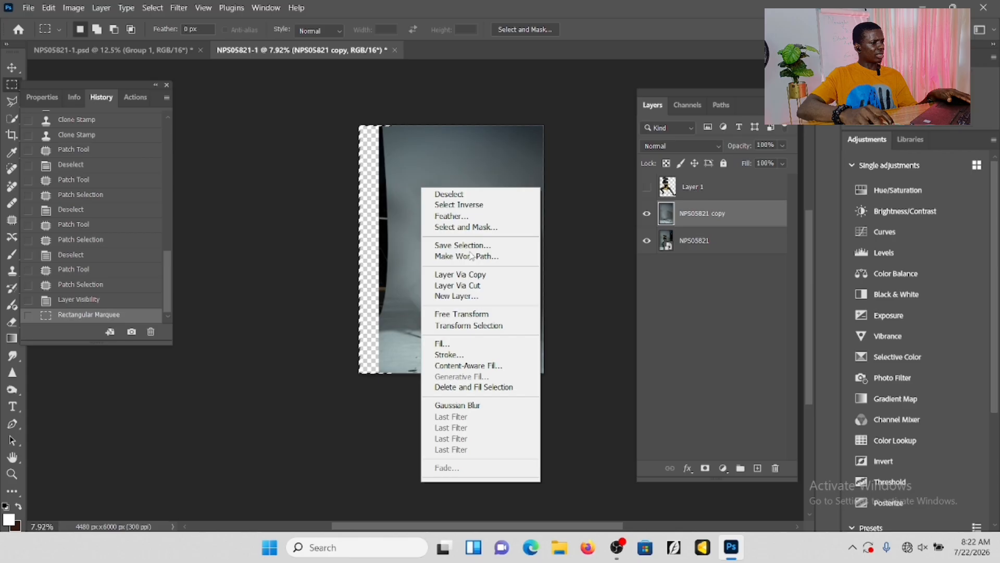
{"action": "left_click", "coordinate": [445, 342]}
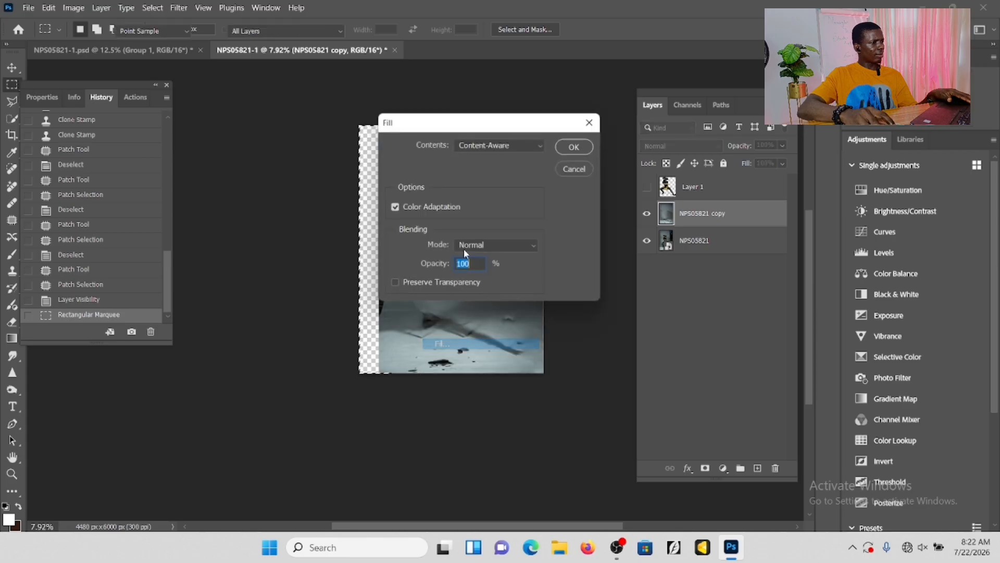
{"action": "left_click", "coordinate": [575, 146]}
{"action": "key", "text": "ctrl+d"}
{"action": "scroll", "coordinate": [453, 276], "scroll_direction": "up", "scroll_amount": 4}
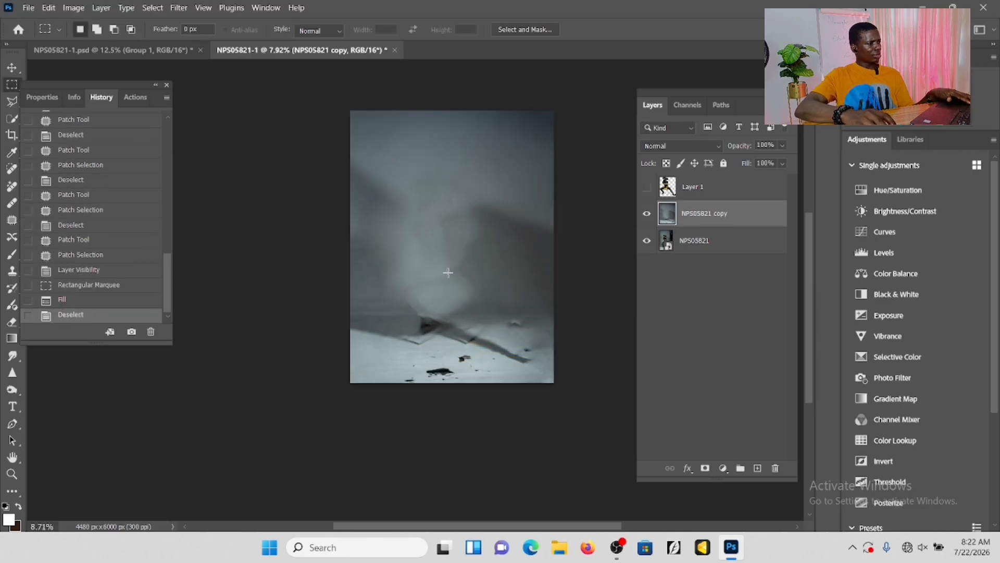
{"action": "left_click", "coordinate": [649, 189]}
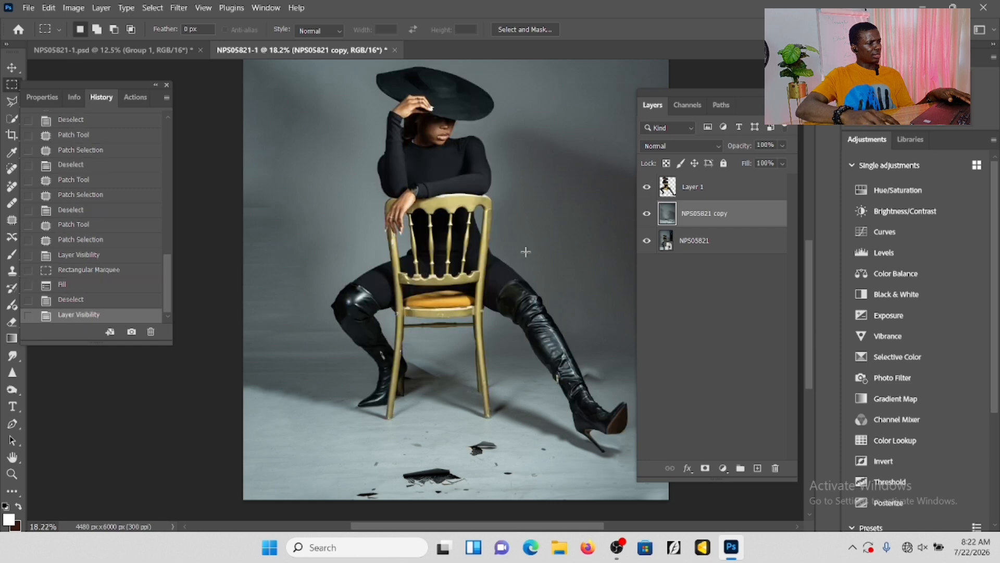
{"action": "scroll", "coordinate": [471, 278], "scroll_direction": "down", "scroll_amount": 2}
{"action": "left_click_drag", "start_coordinate": [471, 279], "coordinate": [465, 297]}
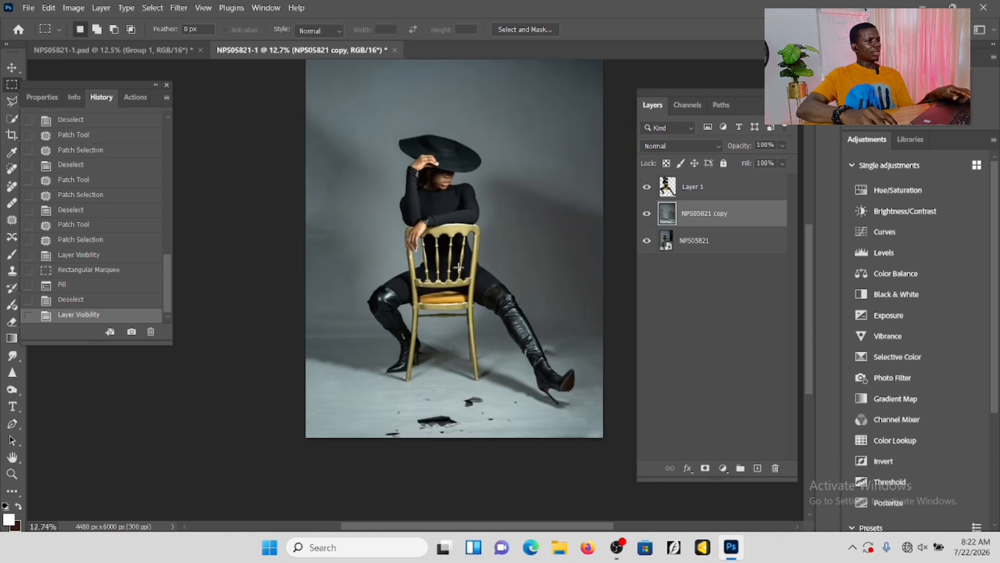
- Place a rasterized duplicate of the NPS05821 layer directly above NPS05821 copy and hide it with a black layer mask
{"action": "left_click", "coordinate": [696, 240]}
{"action": "key", "text": "ctrl+j"}
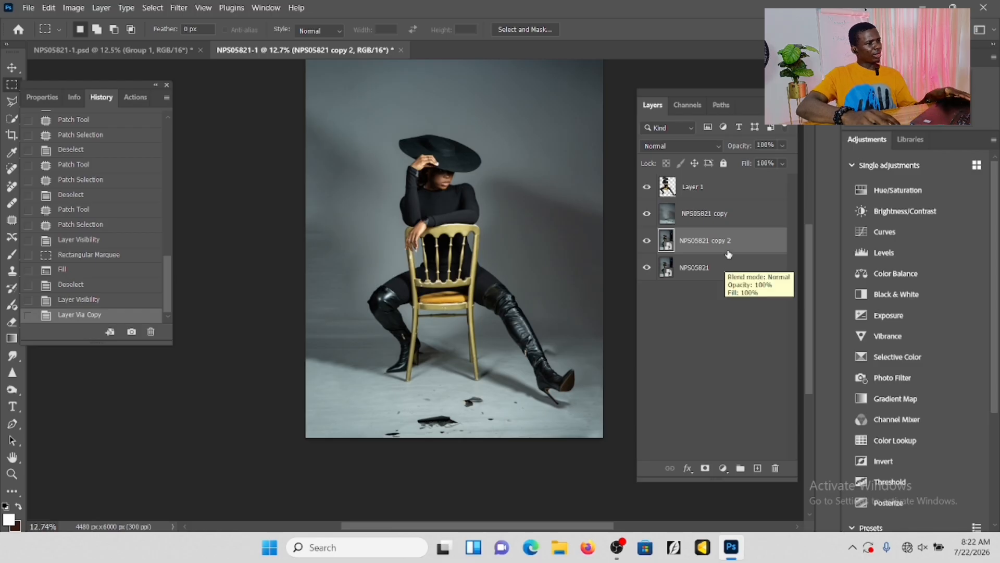
{"action": "right_click", "coordinate": [727, 242]}
{"action": "left_click", "coordinate": [776, 487]}
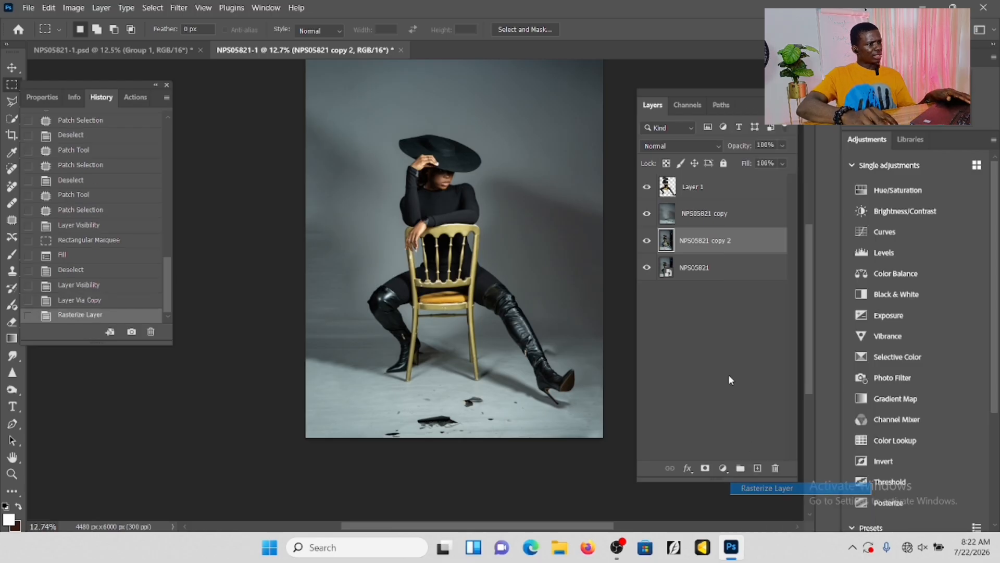
{"action": "left_click_drag", "start_coordinate": [710, 249], "coordinate": [714, 206]}
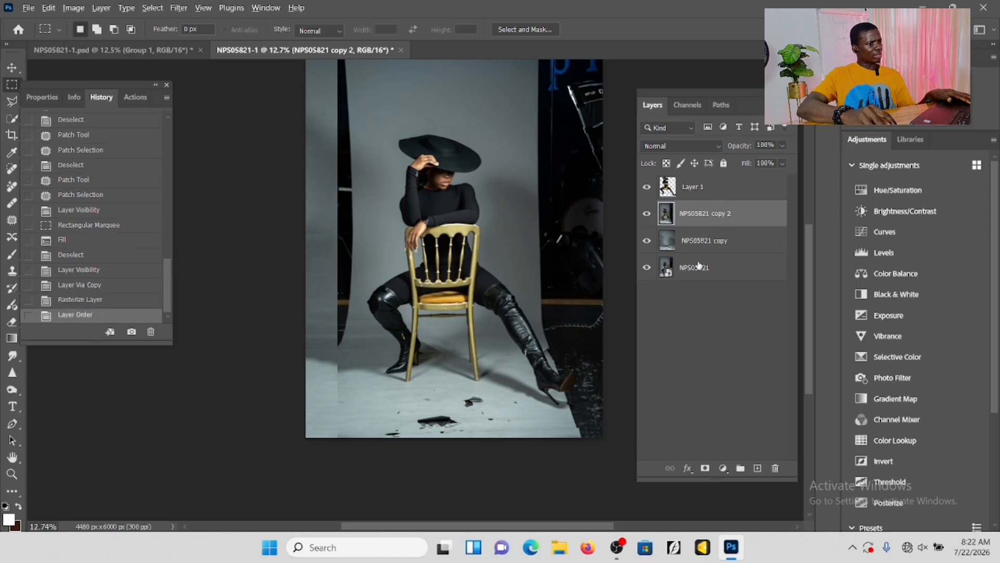
{"action": "left_click", "coordinate": [706, 469], "text": "alt"}
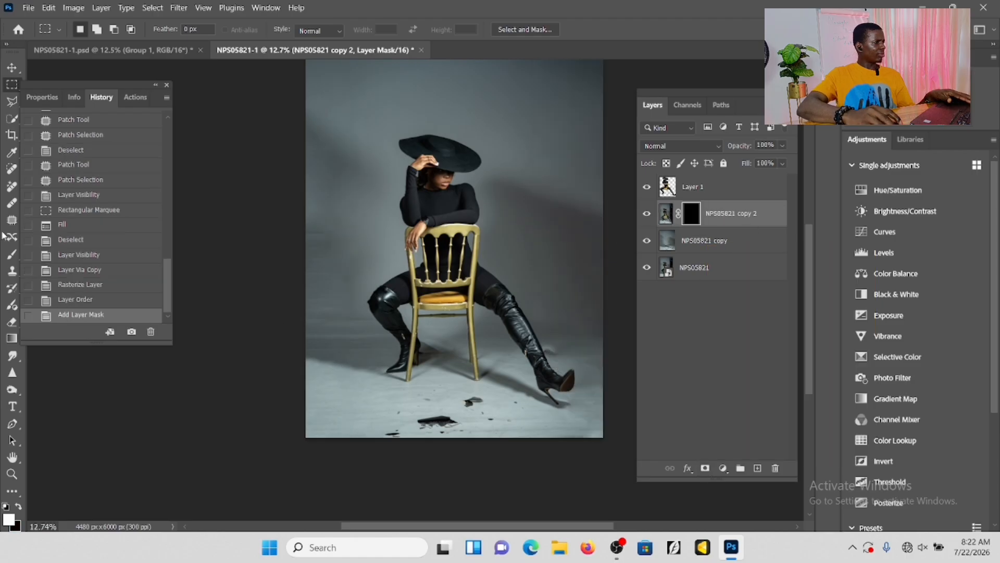
- Paint white on the black mask with the Brush at size 80 to restore the original stiletto heel and its tip
{"action": "left_click", "coordinate": [12, 255]}
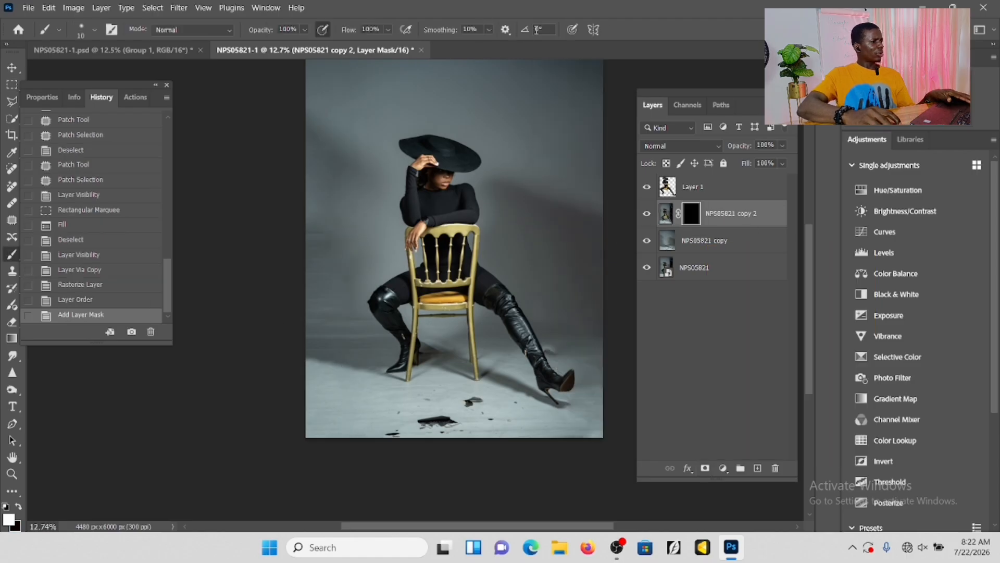
{"action": "scroll", "coordinate": [542, 340], "scroll_direction": "up", "scroll_amount": 5}
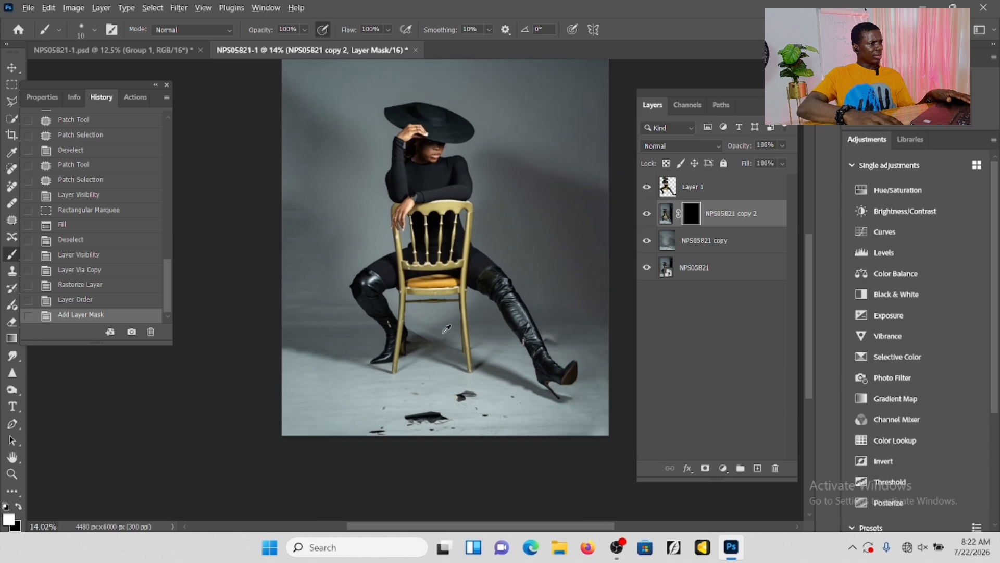
{"action": "scroll", "coordinate": [542, 340], "scroll_direction": "up", "scroll_amount": 12}
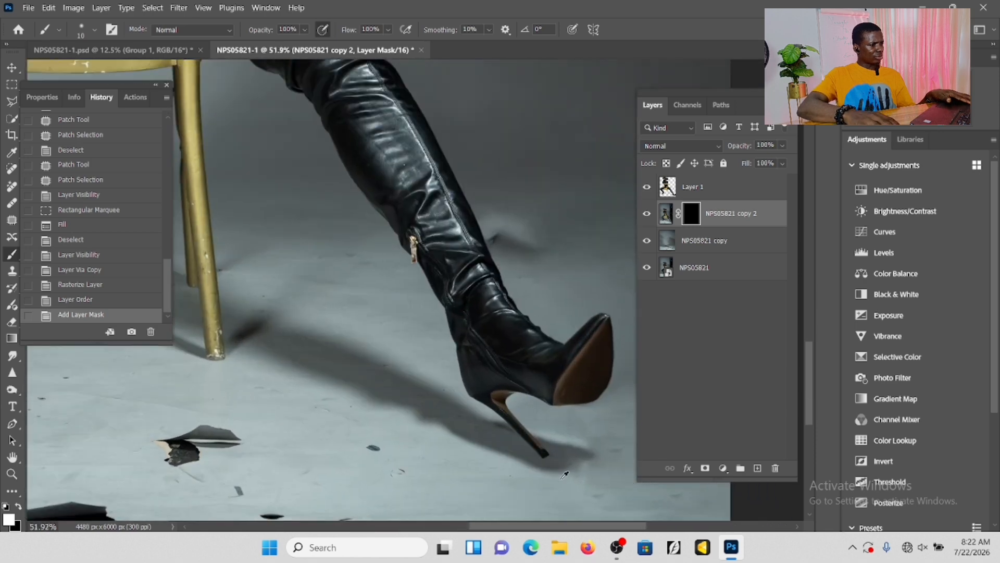
{"action": "scroll", "coordinate": [539, 415], "scroll_direction": "up", "scroll_amount": 2}
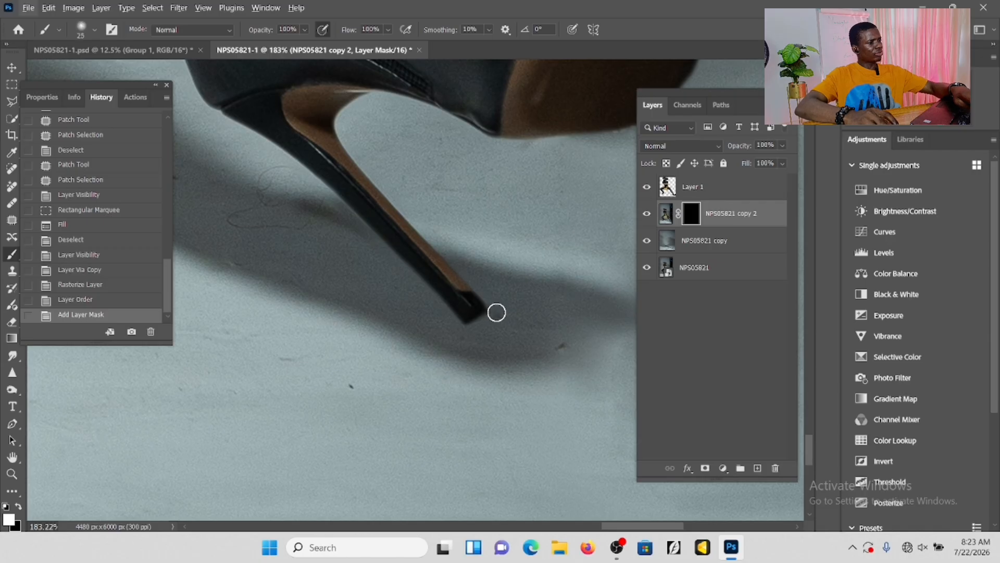
{"action": "key", "text": "bracketright"}
{"action": "key", "text": "bracketright"}
{"action": "key", "text": "bracketright"}
{"action": "key", "text": "bracketright"}
{"action": "key", "text": "bracketright"}
{"action": "mouse_move", "coordinate": [478, 320]}
{"action": "left_mouse_down"}
{"action": "mouse_move", "coordinate": [412, 268]}
{"action": "mouse_move", "coordinate": [291, 138]}
{"action": "mouse_move", "coordinate": [480, 329]}
{"action": "left_mouse_up"}
{"action": "left_click_drag", "start_coordinate": [322, 158], "coordinate": [496, 327]}
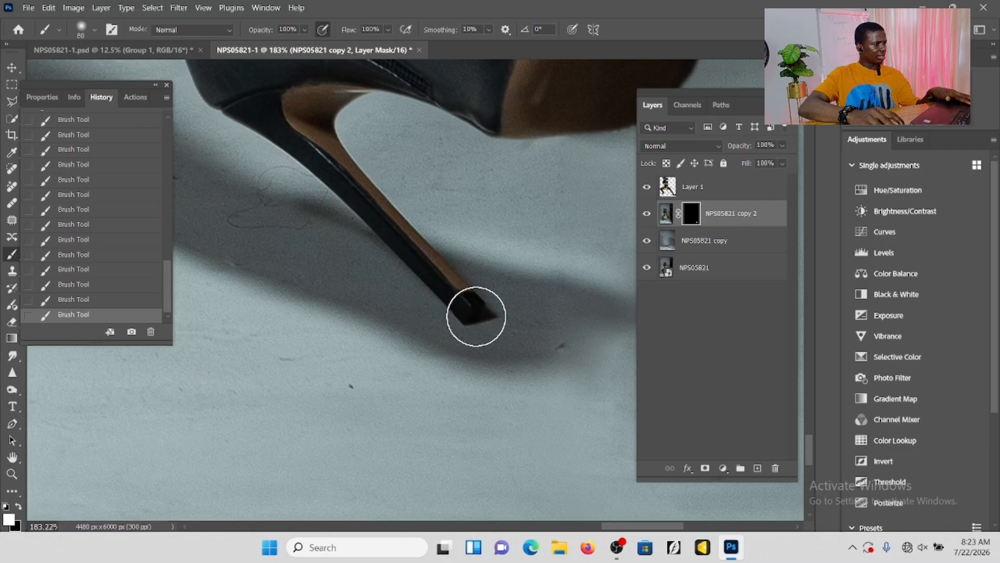
- Restore the original foot and edges of the chair leg nearest the outstretched boot by painting white on the mask
{"action": "scroll", "coordinate": [455, 351], "scroll_direction": "down", "scroll_amount": 1}
{"action": "scroll", "coordinate": [455, 350], "scroll_direction": "down", "scroll_amount": 12}
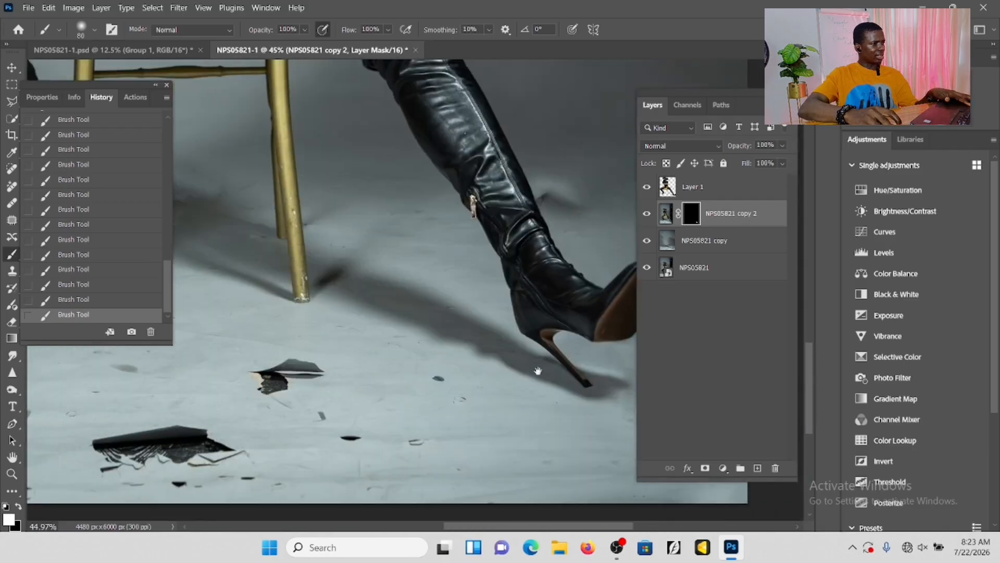
{"action": "scroll", "coordinate": [454, 302], "scroll_direction": "up", "scroll_amount": 7}
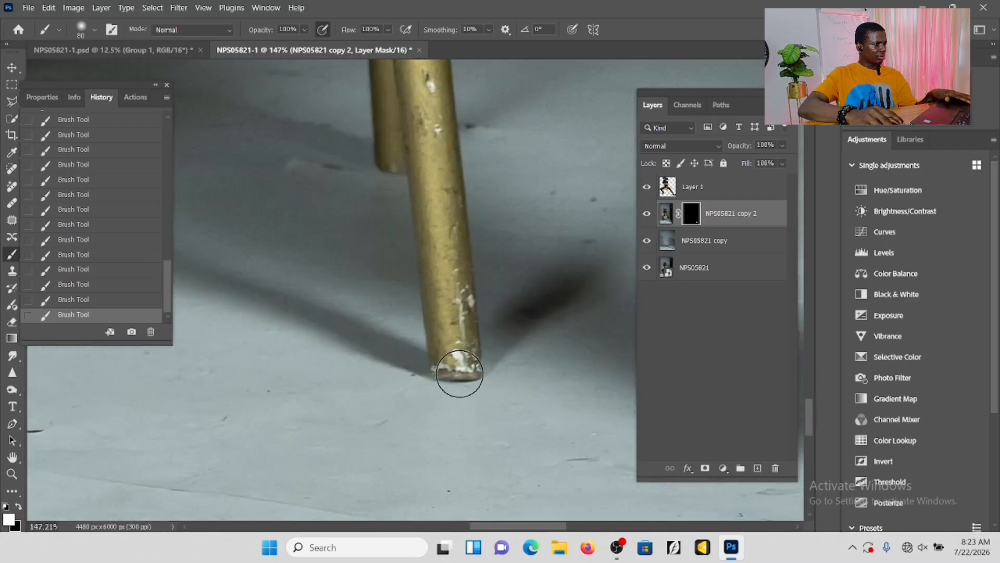
{"action": "left_click_drag", "start_coordinate": [410, 238], "coordinate": [432, 348]}
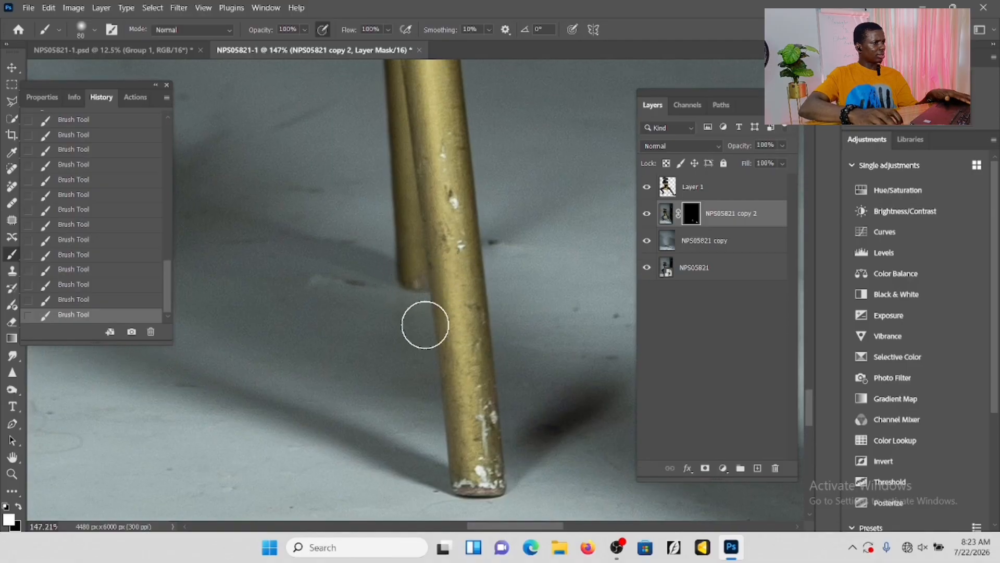
- Restore the original edges of the bent leg's boot and the chair leg beside it by painting on the mask
{"action": "scroll", "coordinate": [431, 333], "scroll_direction": "down", "scroll_amount": 5}
{"action": "left_click_drag", "start_coordinate": [431, 334], "coordinate": [533, 318]}
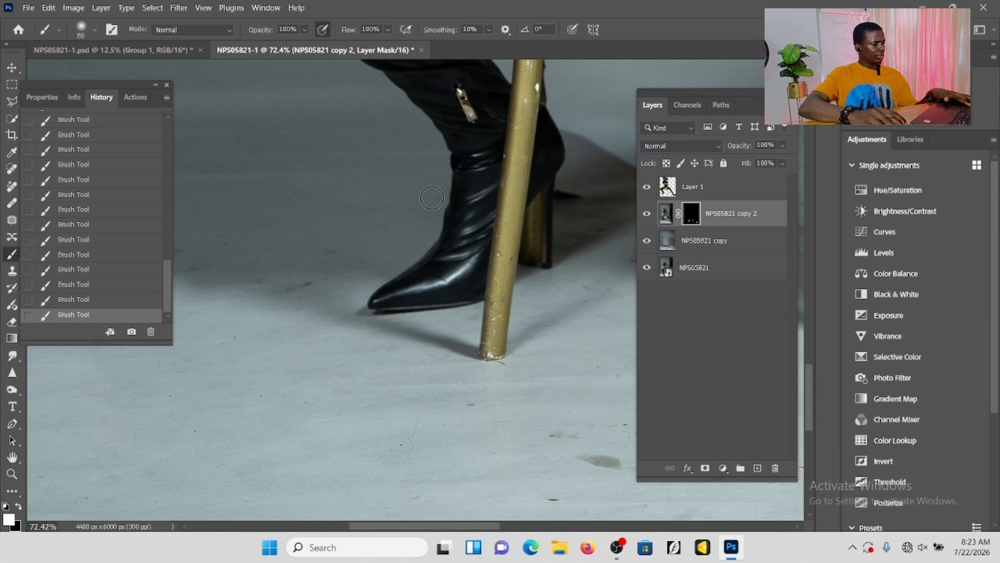
{"action": "left_click_drag", "start_coordinate": [518, 169], "coordinate": [428, 344]}
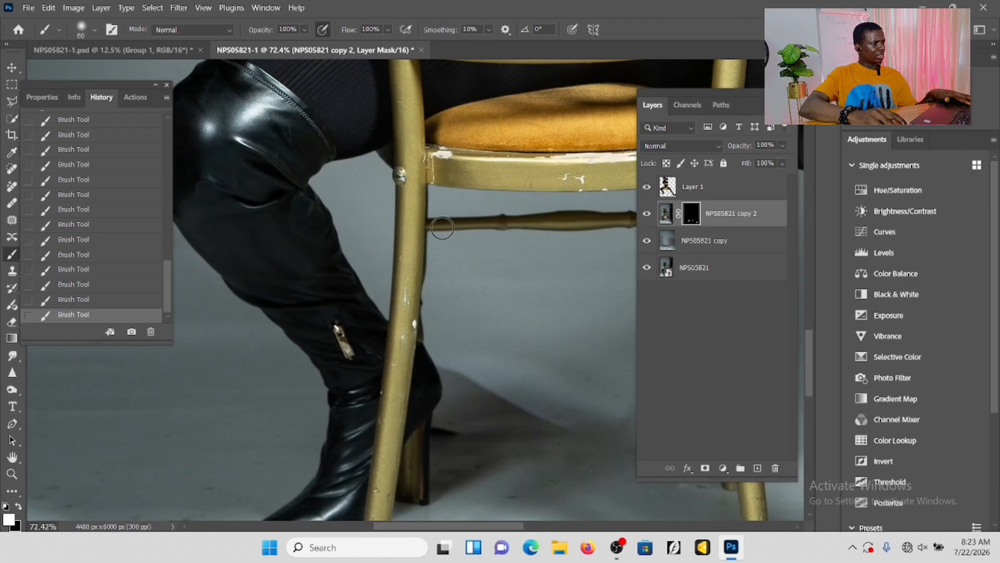
- Restore the original detail of the rail beneath the chair seat and the adjoining leg joint by painting on the mask
{"action": "left_click_drag", "start_coordinate": [575, 220], "coordinate": [400, 273]}
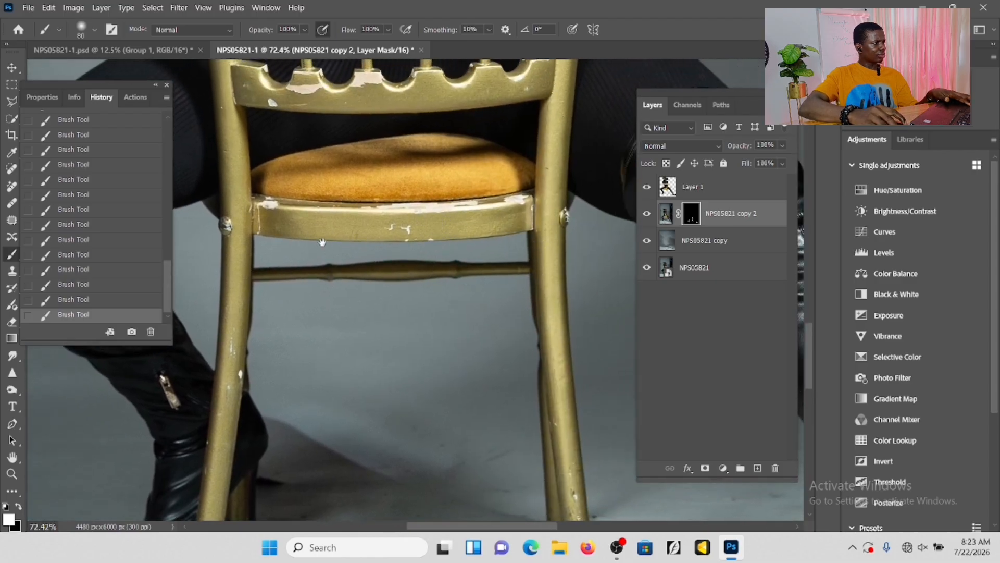
{"action": "left_click_drag", "start_coordinate": [327, 245], "coordinate": [389, 277]}
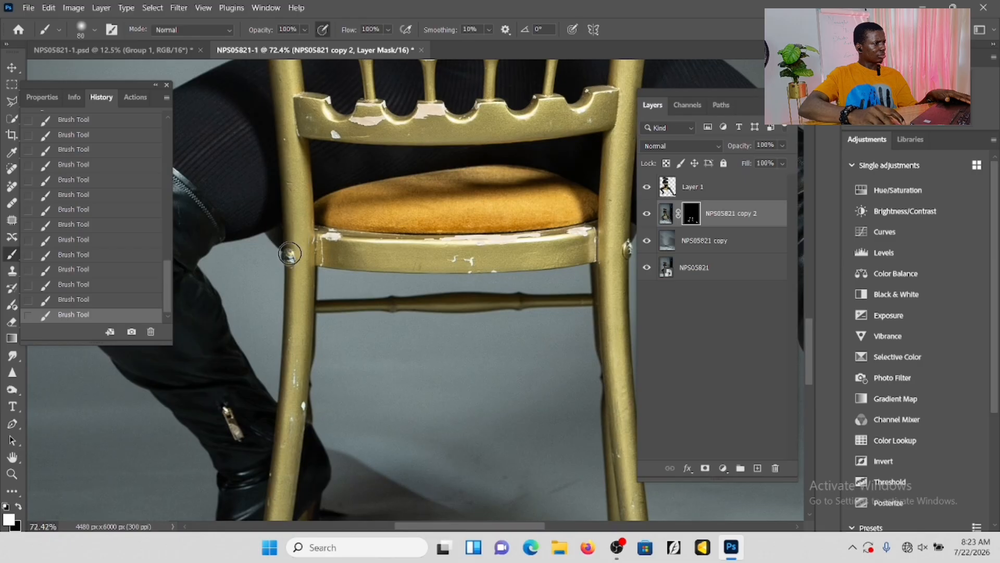
{"action": "scroll", "coordinate": [279, 244], "scroll_direction": "down", "scroll_amount": 3}
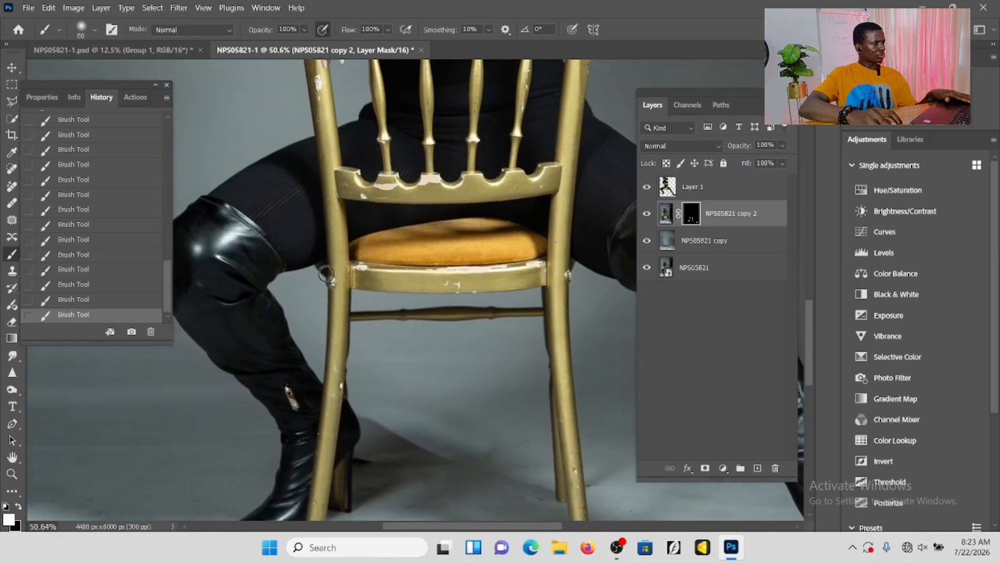
{"action": "scroll", "coordinate": [326, 273], "scroll_direction": "down", "scroll_amount": 10}
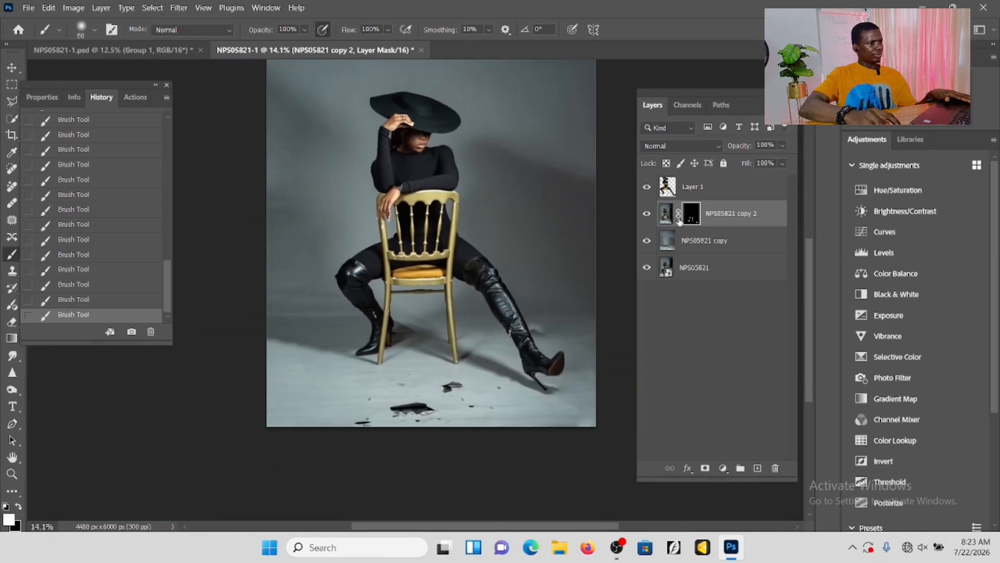
- Compare the masked copy's restored edges with it hidden and shown, checking the whole photo and the stiletto heel close up
{"action": "left_click", "coordinate": [647, 214]}
{"action": "left_click", "coordinate": [647, 214]}
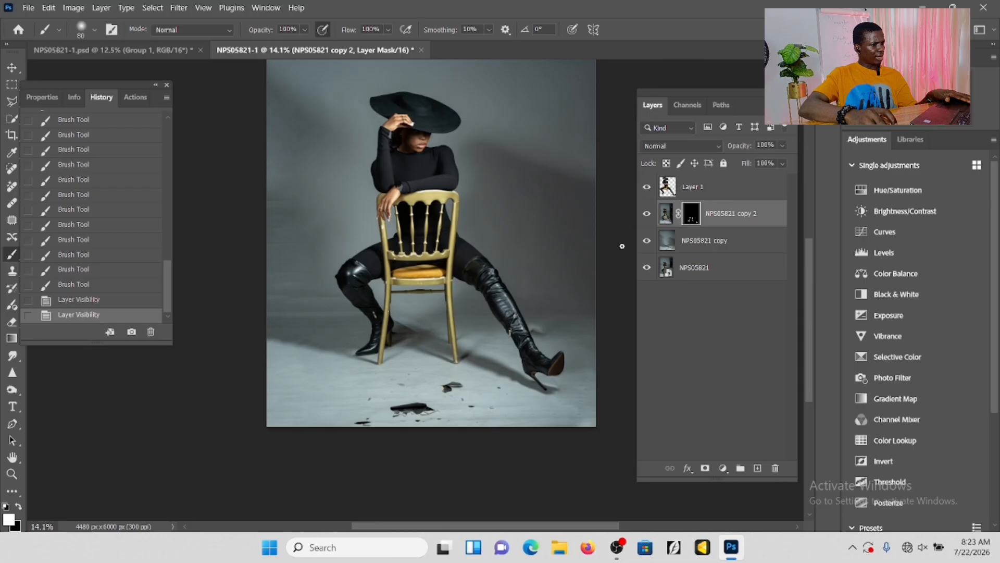
{"action": "scroll", "coordinate": [541, 393], "scroll_direction": "up", "scroll_amount": 8}
{"action": "scroll", "coordinate": [585, 374], "scroll_direction": "up", "scroll_amount": 3}
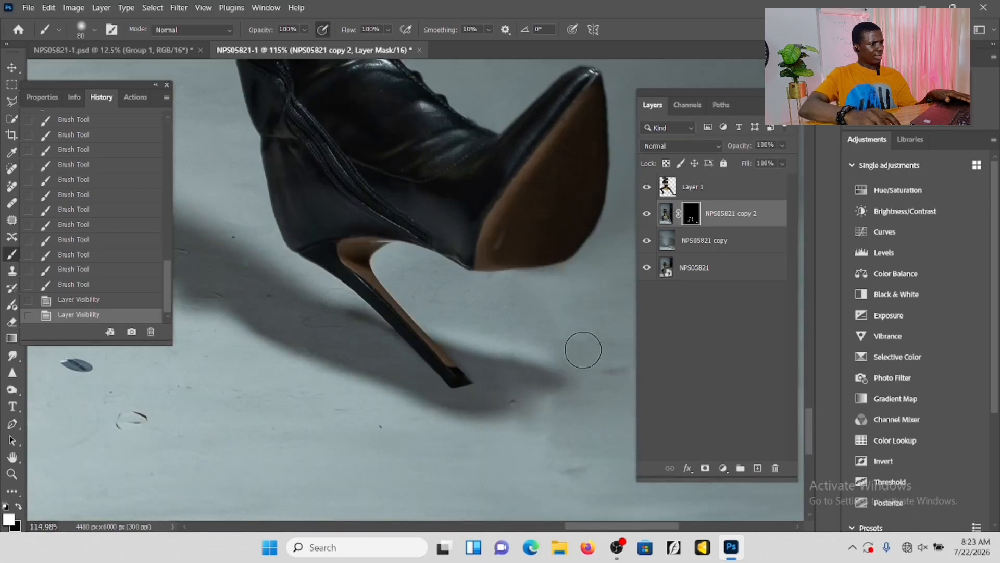
{"action": "left_click", "coordinate": [647, 214]}
{"action": "left_click", "coordinate": [647, 214]}
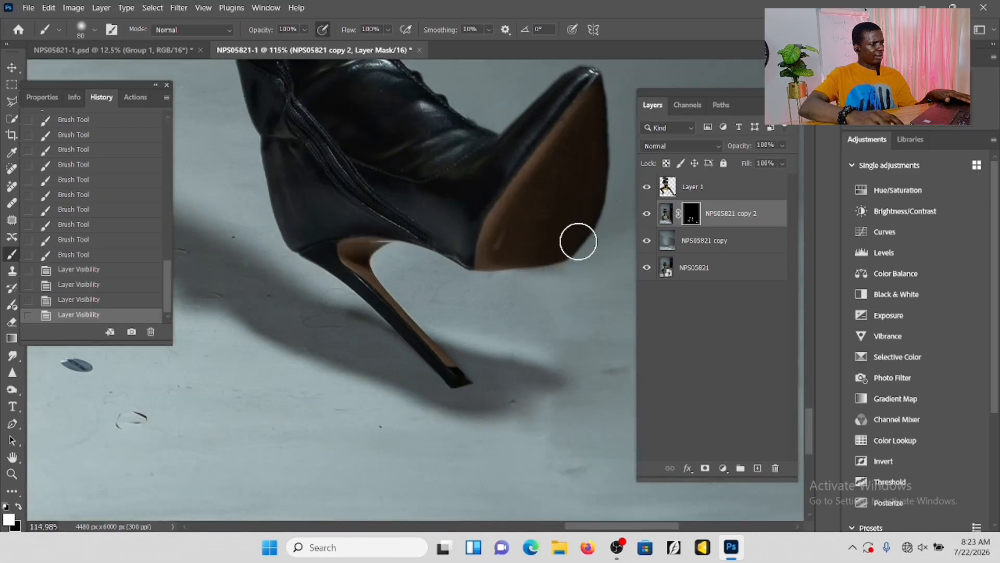
{"action": "scroll", "coordinate": [499, 276], "scroll_direction": "down", "scroll_amount": 5}
{"action": "scroll", "coordinate": [498, 277], "scroll_direction": "down", "scroll_amount": 3}
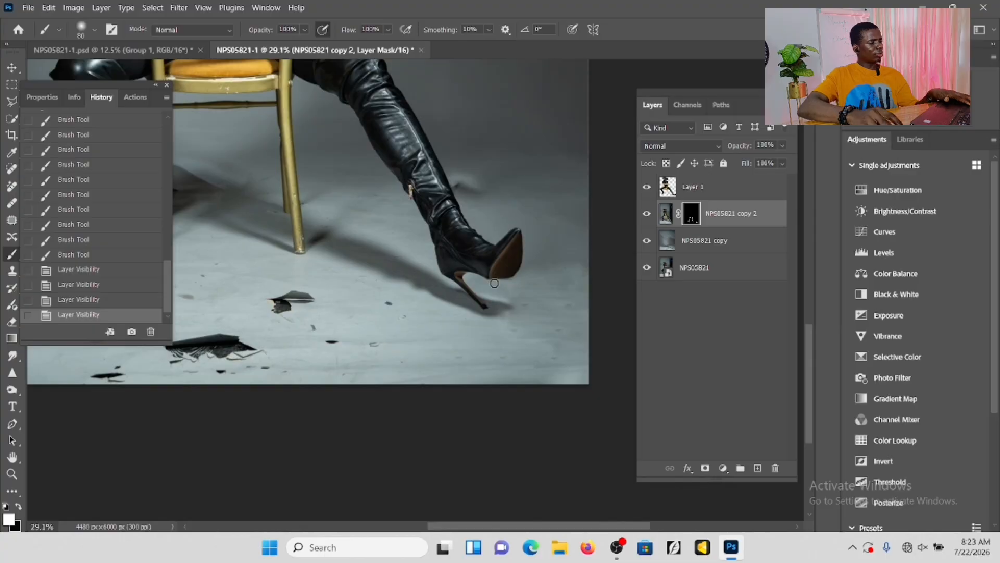
{"action": "scroll", "coordinate": [493, 284], "scroll_direction": "down", "scroll_amount": 3}
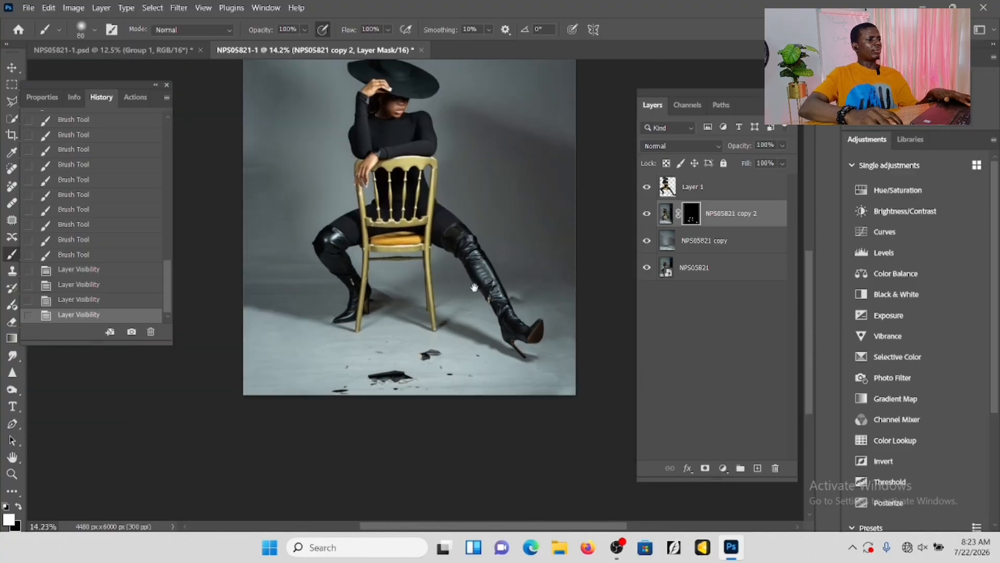
{"action": "left_click_drag", "start_coordinate": [474, 287], "coordinate": [491, 317]}
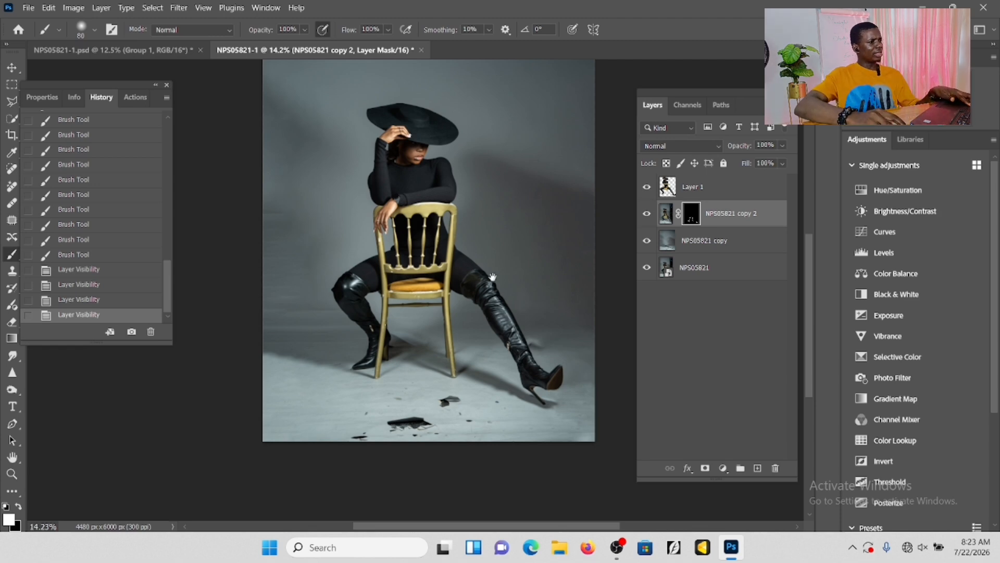
{"action": "left_click_drag", "start_coordinate": [493, 276], "coordinate": [488, 258]}
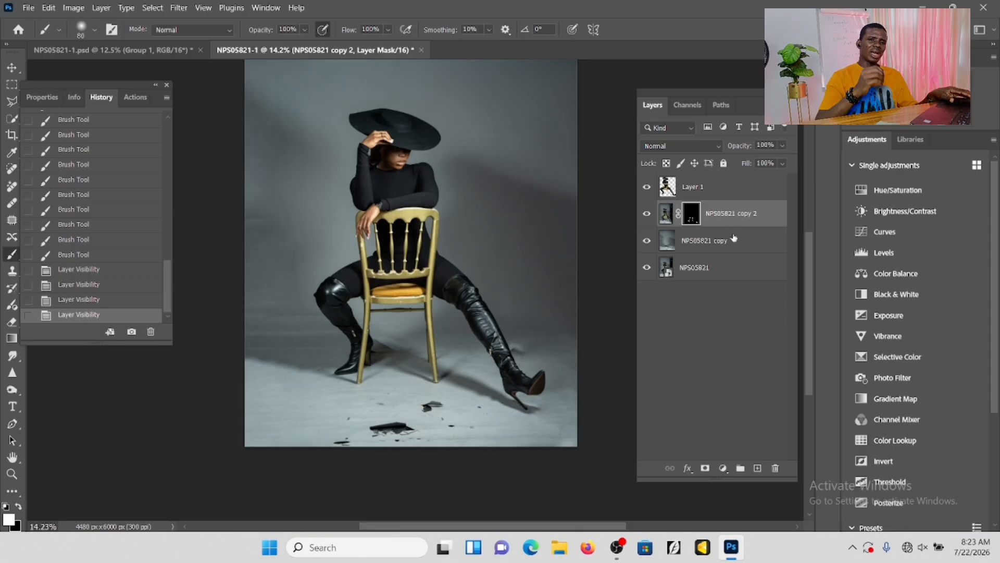
- Stamp all visible layers into a new layer and load the model cutout's outline as a selection
{"action": "key", "text": "ctrl+2"}
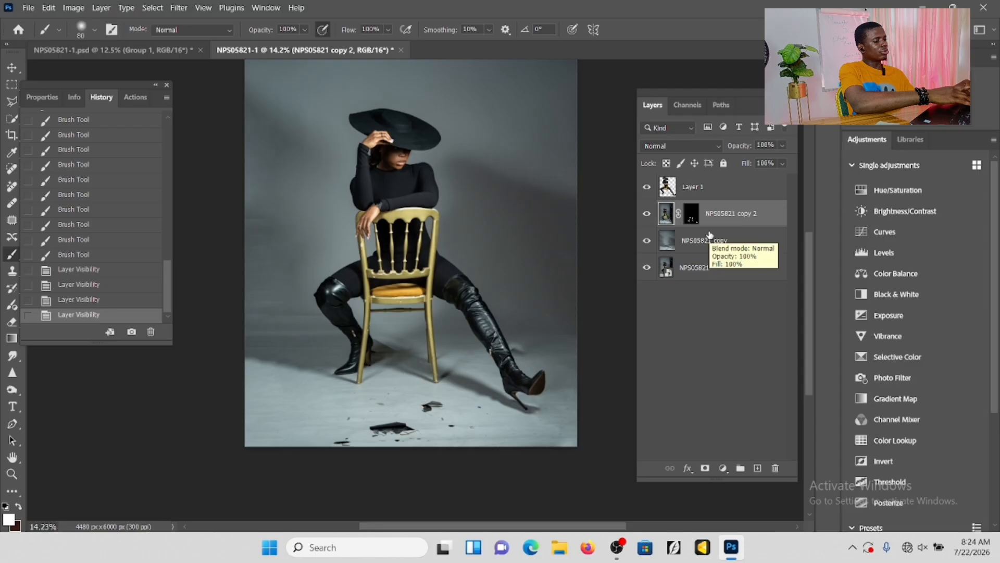
{"action": "key", "text": "ctrl+shift+alt+e"}
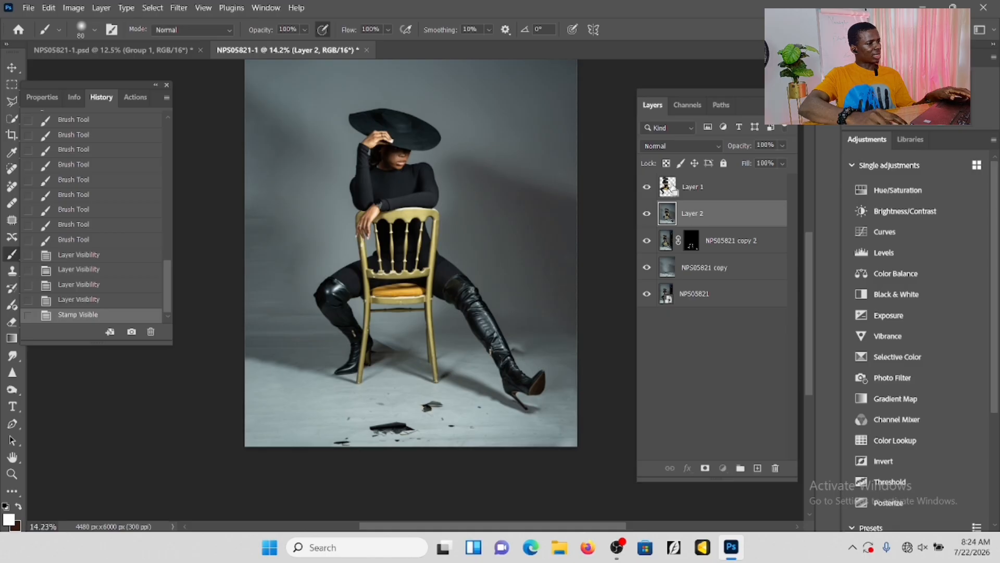
{"action": "left_click", "coordinate": [668, 213], "text": "ctrl"}
{"action": "scroll", "coordinate": [484, 347], "scroll_direction": "up", "scroll_amount": 2}
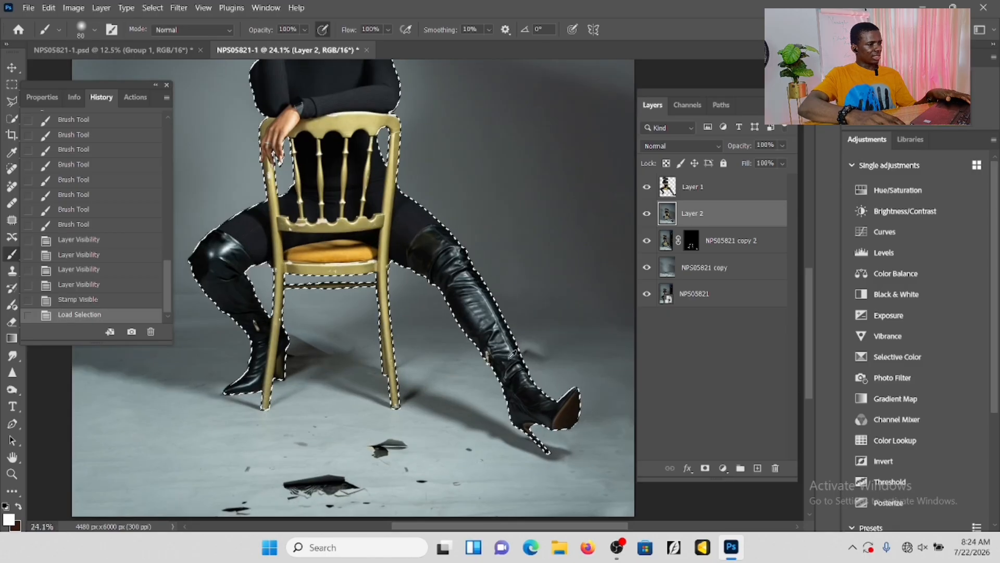
{"action": "scroll", "coordinate": [514, 357], "scroll_direction": "up", "scroll_amount": 5}
{"action": "left_click_drag", "start_coordinate": [485, 360], "coordinate": [624, 152]}
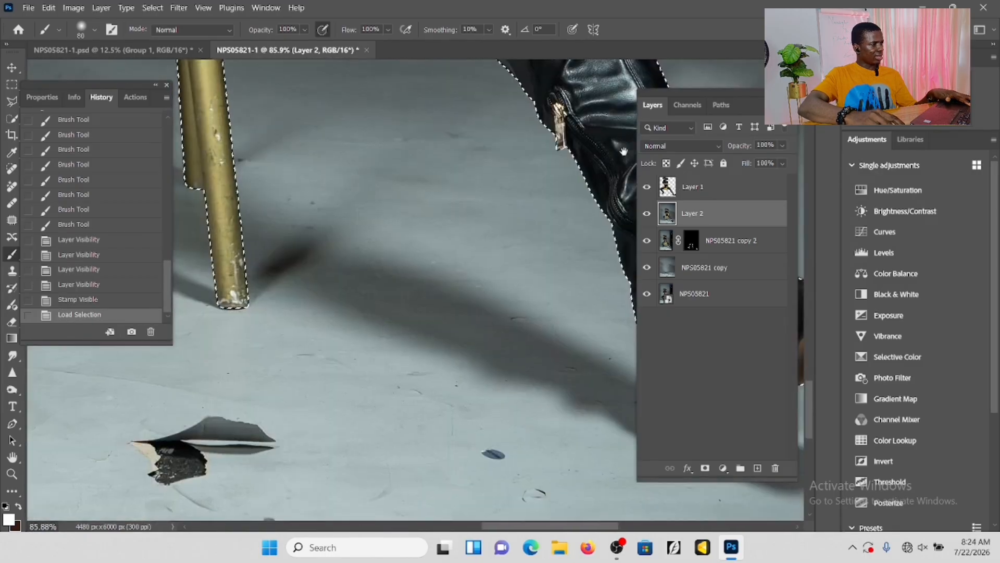
{"action": "scroll", "coordinate": [522, 270], "scroll_direction": "down", "scroll_amount": 5}
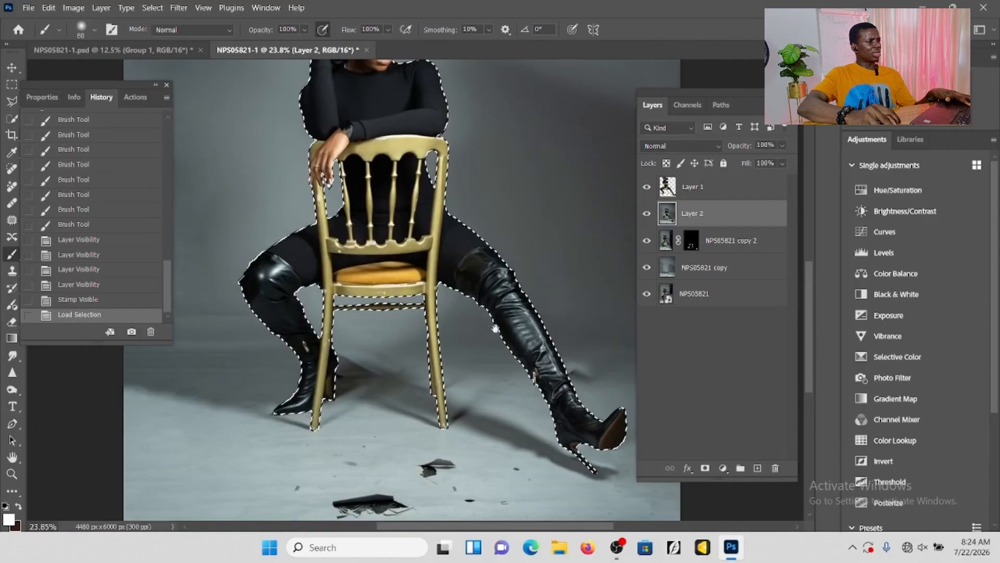
{"action": "scroll", "coordinate": [495, 328], "scroll_direction": "down", "scroll_amount": 3}
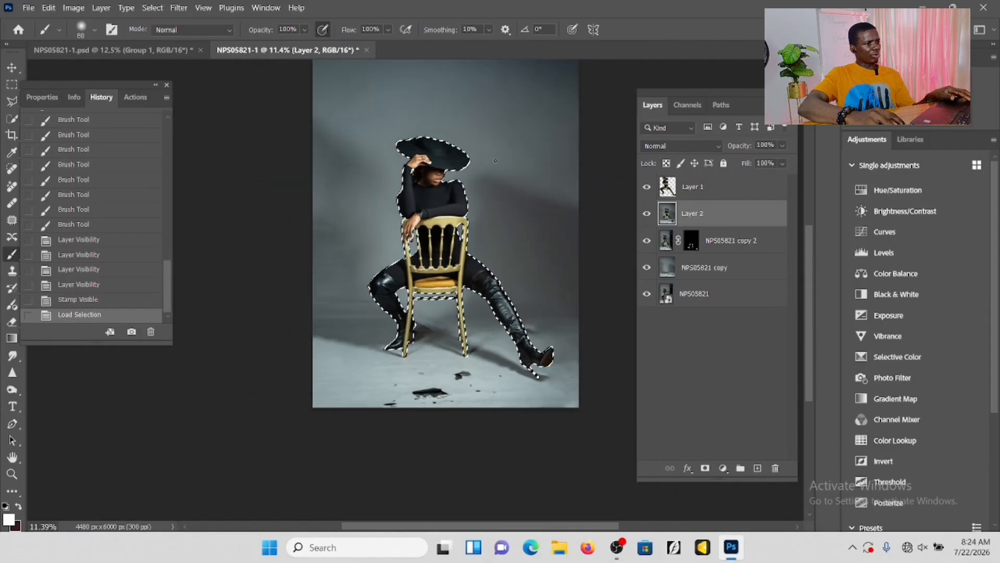
- Invert the selection and copy the backdrop from the stamped layer to its own layer
{"action": "left_click", "coordinate": [6, 104]}
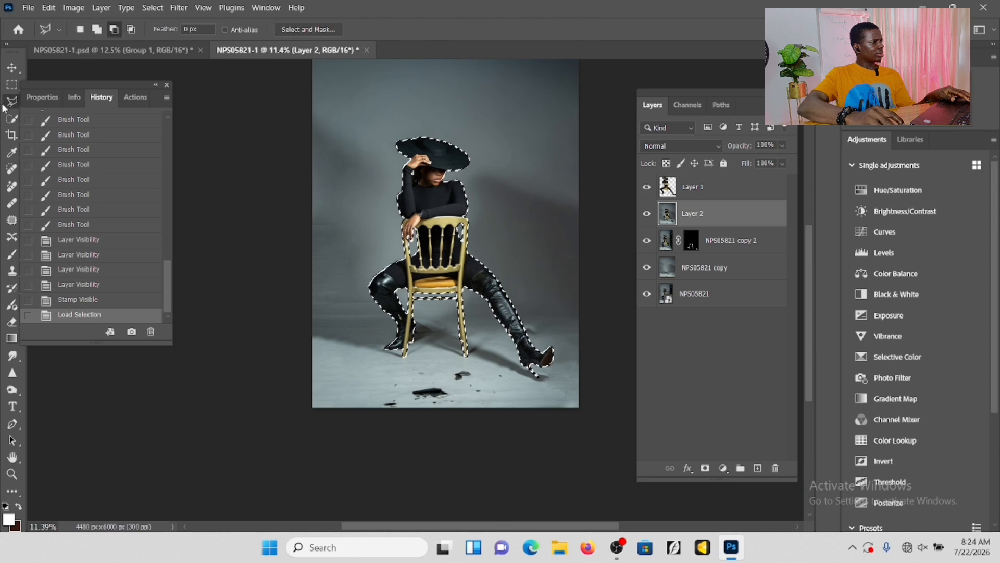
{"action": "right_click", "coordinate": [489, 105]}
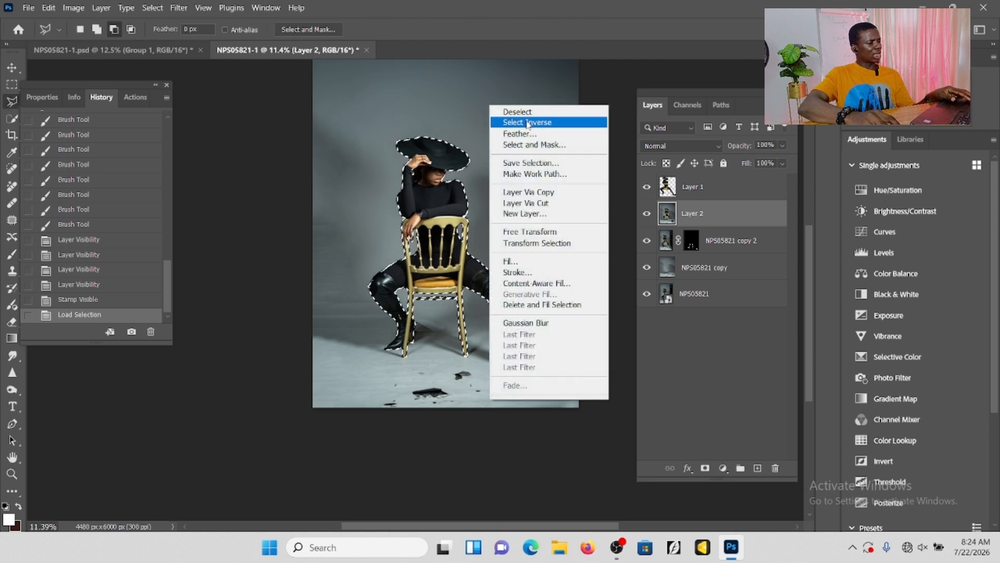
{"action": "left_click", "coordinate": [528, 122]}
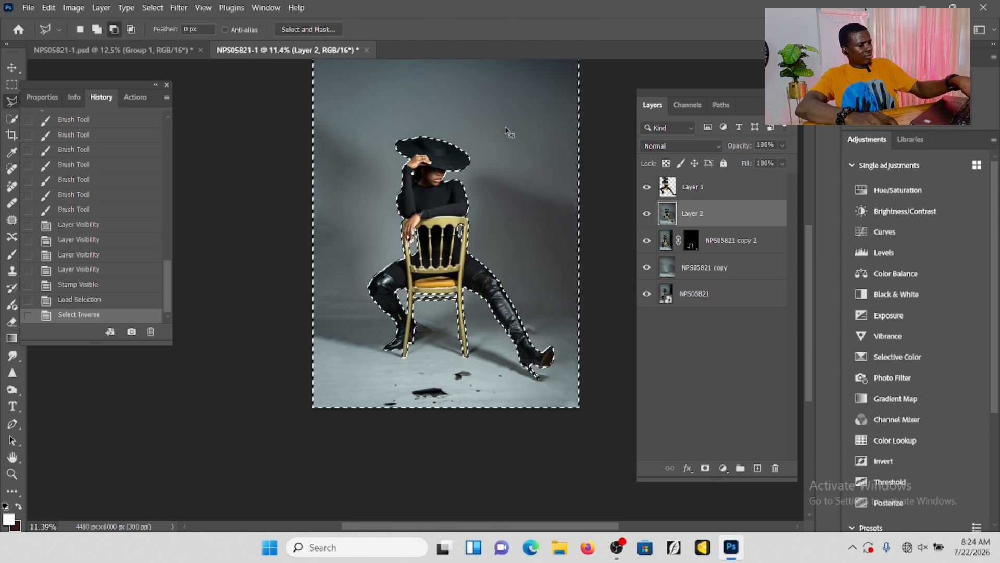
{"action": "key", "text": "ctrl+j"}
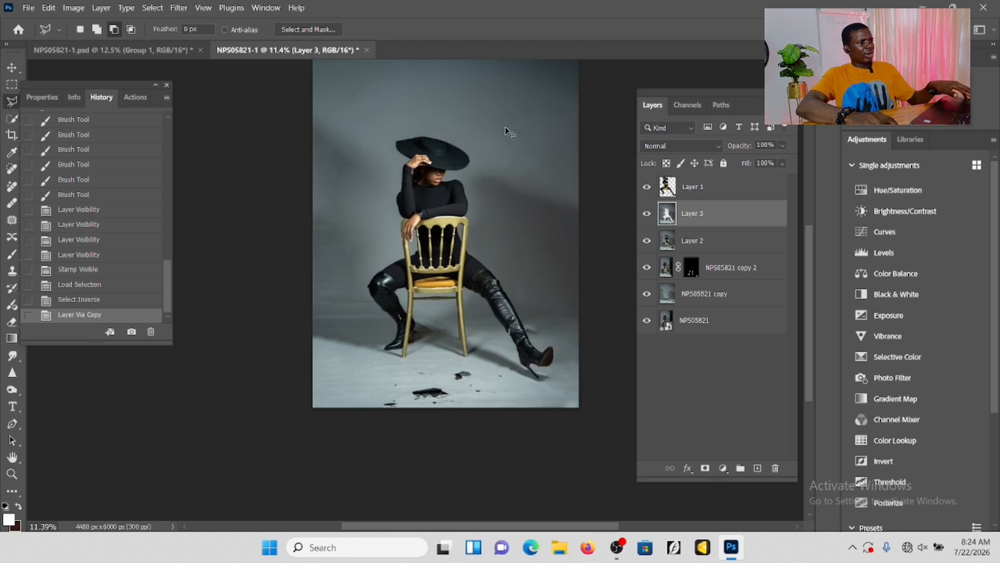
- Load the model cutout's outline as a selection again and feather it by 2 pixels
{"action": "left_click", "coordinate": [669, 189], "text": "ctrl"}
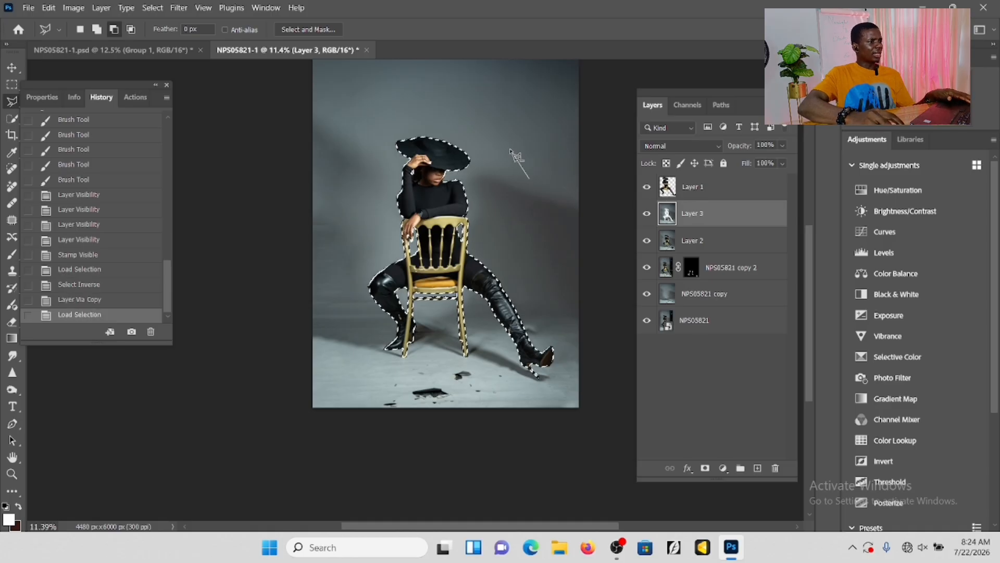
{"action": "double_click", "coordinate": [509, 170]}
{"action": "right_click", "coordinate": [510, 142]}
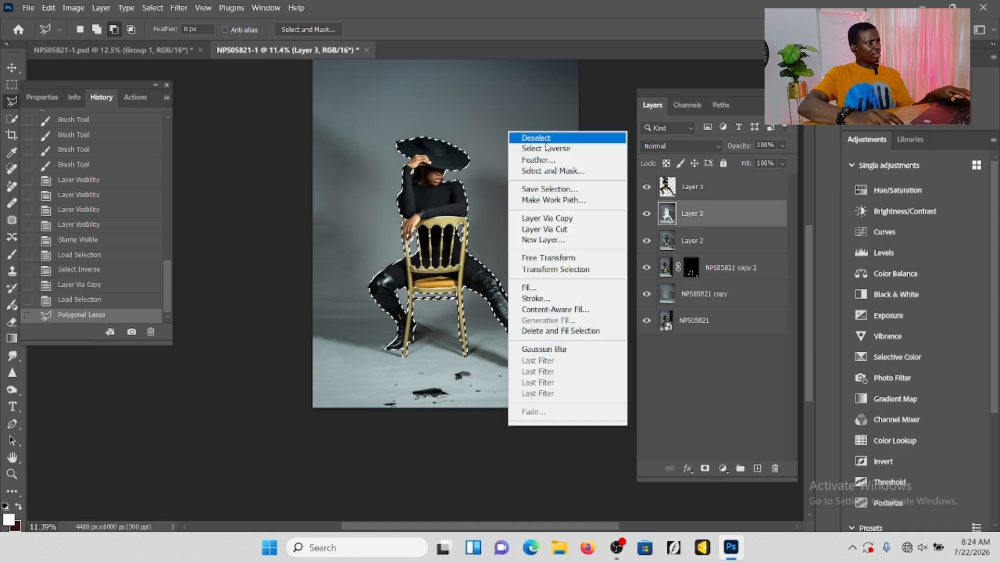
{"action": "left_click", "coordinate": [545, 156]}
{"action": "left_click", "coordinate": [564, 165]}
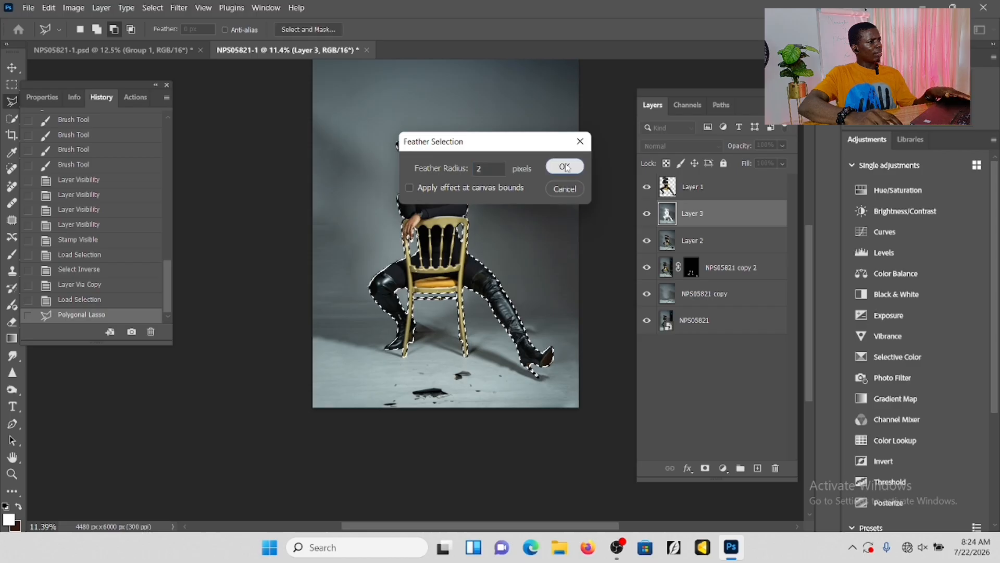
- Mask the stamped layer with the feathered selection and move it above the backdrop copy
{"action": "key", "text": "alt+bracketleft"}
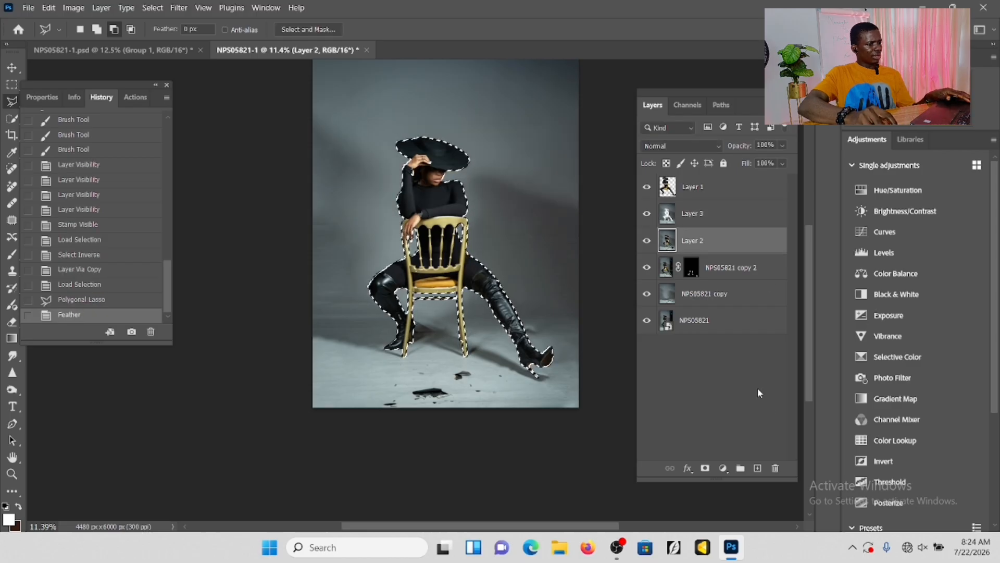
{"action": "left_click", "coordinate": [705, 468]}
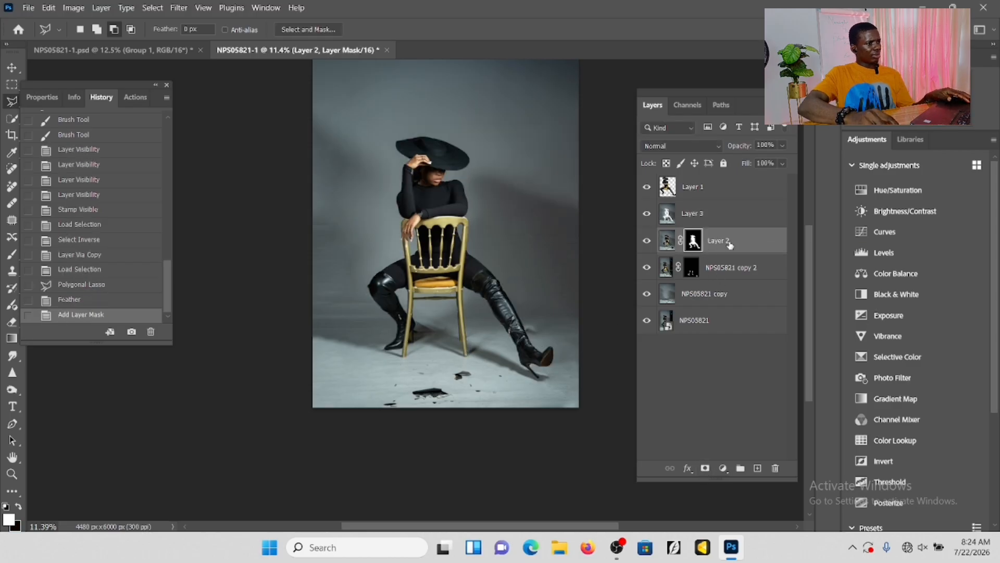
{"action": "left_click_drag", "start_coordinate": [728, 242], "coordinate": [713, 209]}
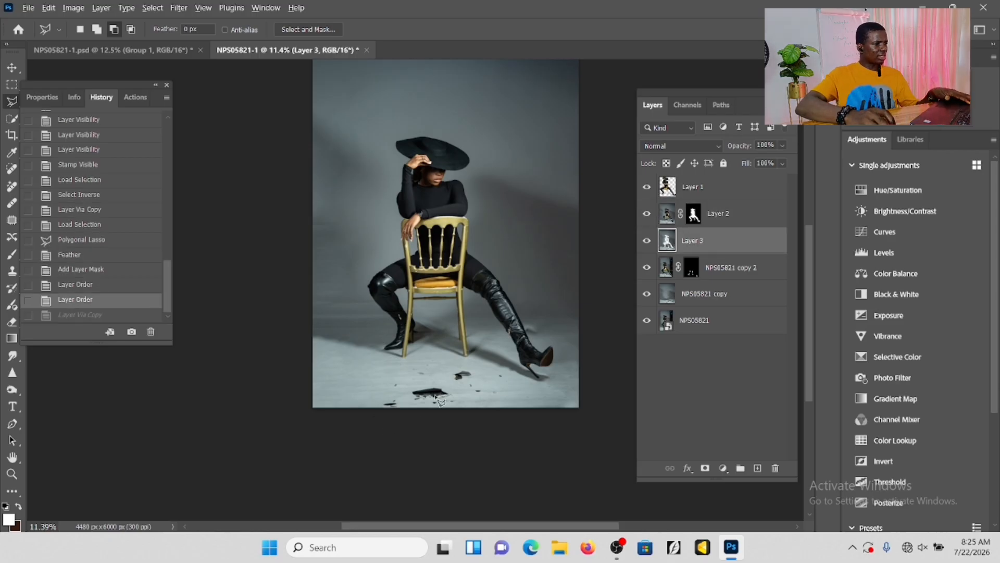
- Cover the small dark scrap at the floor's front edge with clean floor on the backdrop layer using the Patch tool
{"action": "scroll", "coordinate": [401, 336], "scroll_direction": "up", "scroll_amount": 4}
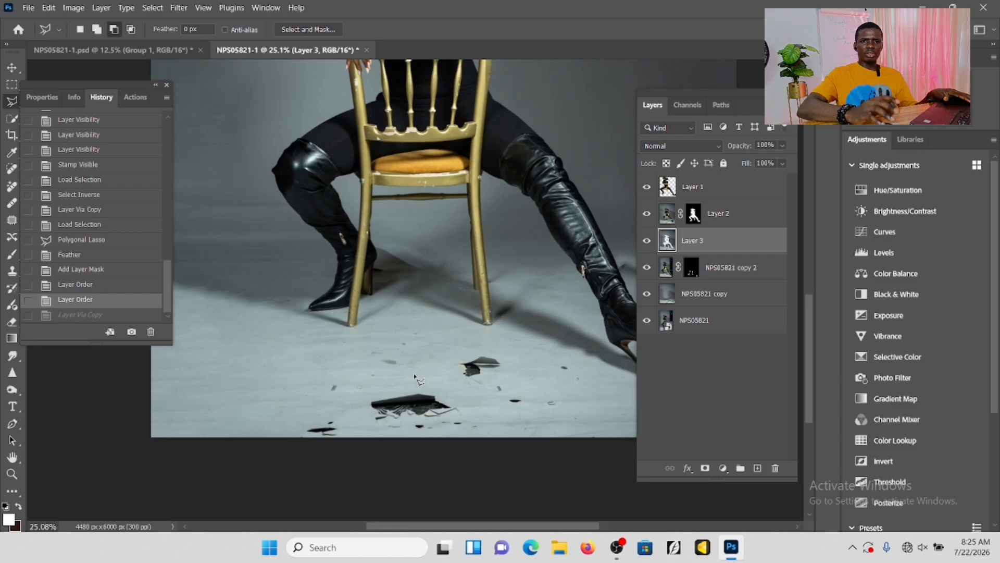
{"action": "left_click", "coordinate": [12, 221]}
{"action": "scroll", "coordinate": [422, 414], "scroll_direction": "up", "scroll_amount": 2}
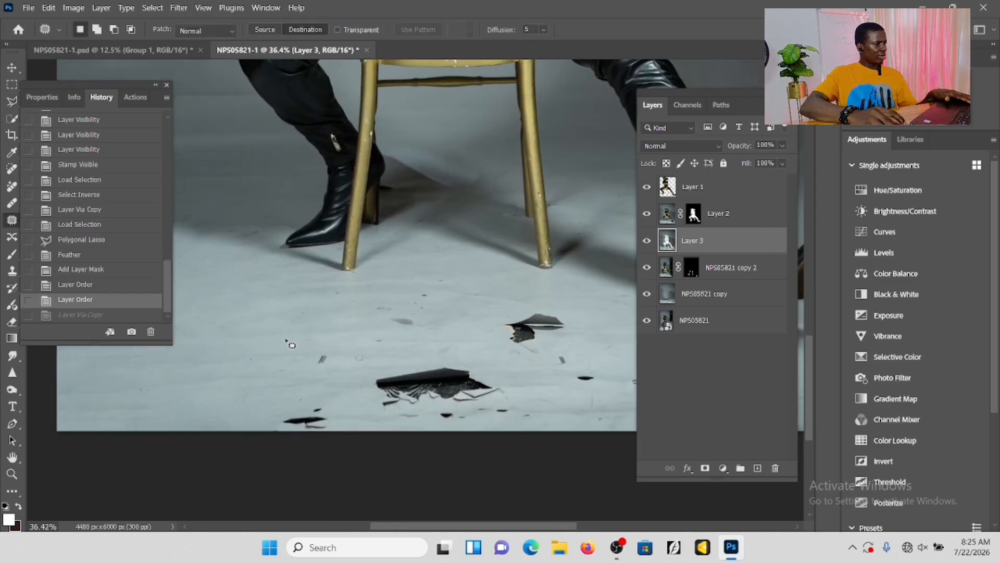
{"action": "mouse_move", "coordinate": [284, 302]}
{"action": "left_mouse_down"}
{"action": "mouse_move", "coordinate": [158, 355]}
{"action": "mouse_move", "coordinate": [267, 413]}
{"action": "mouse_move", "coordinate": [290, 315]}
{"action": "left_mouse_up"}
{"action": "mouse_move", "coordinate": [265, 389]}
{"action": "left_mouse_down"}
{"action": "mouse_move", "coordinate": [311, 391]}
{"action": "mouse_move", "coordinate": [348, 410]}
{"action": "left_mouse_up"}
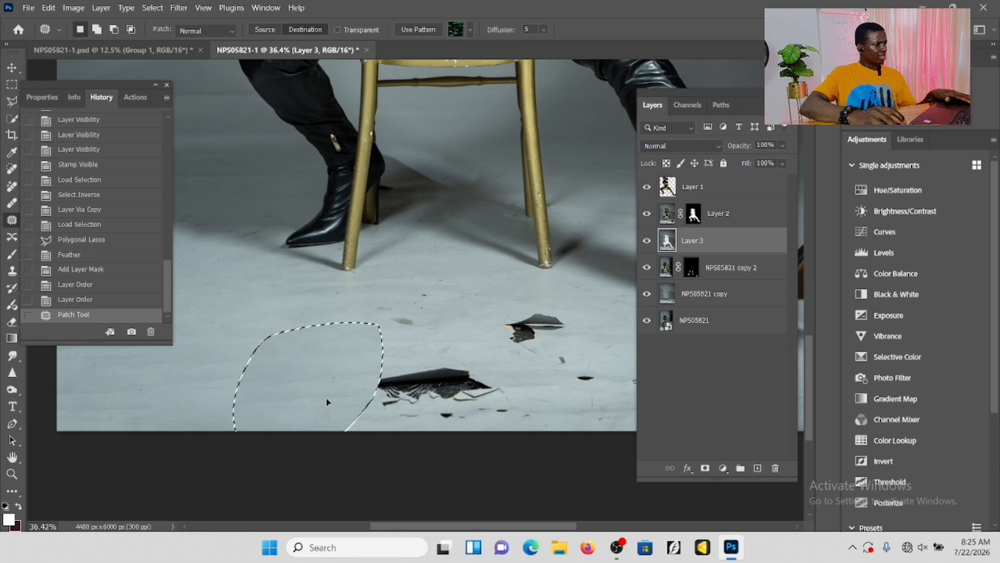
{"action": "key", "text": "ctrl+d"}
- Patch clean floor over the large torn black scrap in front of the chair and the traces around it
{"action": "mouse_move", "coordinate": [237, 321]}
{"action": "left_mouse_down"}
{"action": "mouse_move", "coordinate": [222, 337]}
{"action": "mouse_move", "coordinate": [264, 405]}
{"action": "mouse_move", "coordinate": [239, 322]}
{"action": "left_mouse_up"}
{"action": "left_click_drag", "start_coordinate": [261, 365], "coordinate": [472, 362]}
{"action": "mouse_move", "coordinate": [206, 343]}
{"action": "left_mouse_down"}
{"action": "mouse_move", "coordinate": [378, 454]}
{"action": "mouse_move", "coordinate": [319, 301]}
{"action": "left_mouse_up"}
{"action": "left_click_drag", "start_coordinate": [314, 353], "coordinate": [393, 353]}
{"action": "mouse_move", "coordinate": [273, 288]}
{"action": "left_mouse_down"}
{"action": "mouse_move", "coordinate": [295, 400]}
{"action": "mouse_move", "coordinate": [277, 290]}
{"action": "left_mouse_up"}
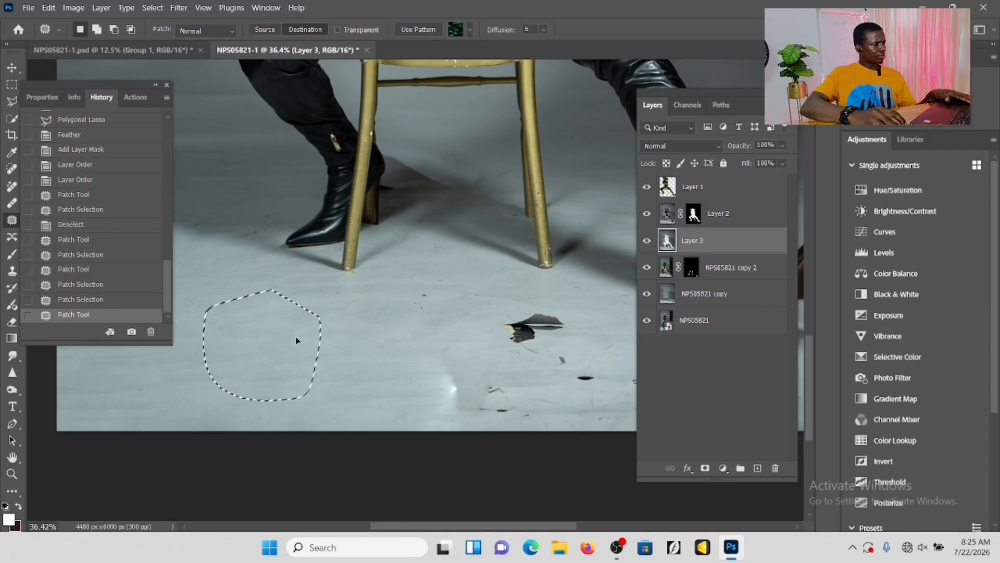
{"action": "mouse_move", "coordinate": [292, 337]}
{"action": "left_mouse_down"}
{"action": "mouse_move", "coordinate": [436, 367]}
{"action": "mouse_move", "coordinate": [466, 385]}
{"action": "left_mouse_up"}
{"action": "key", "text": "ctrl+d"}
- Patch clean floor over the folded scrap in front of the chair leg and the dark speck near the front edge
{"action": "mouse_move", "coordinate": [290, 317]}
{"action": "left_mouse_down"}
{"action": "mouse_move", "coordinate": [239, 405]}
{"action": "mouse_move", "coordinate": [292, 315]}
{"action": "left_mouse_up"}
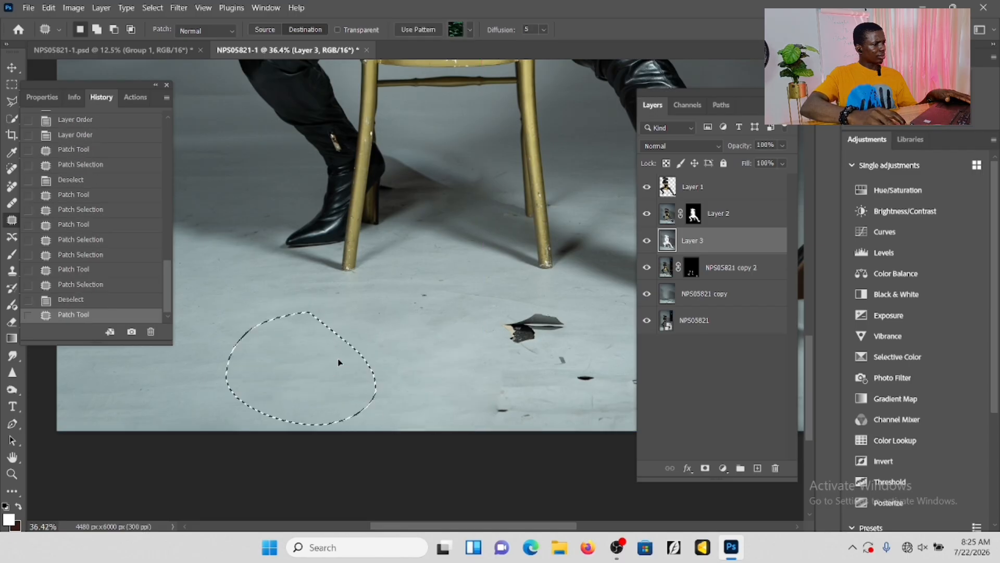
{"action": "mouse_move", "coordinate": [311, 367]}
{"action": "left_mouse_down"}
{"action": "mouse_move", "coordinate": [532, 372]}
{"action": "mouse_move", "coordinate": [550, 343]}
{"action": "left_mouse_up"}
{"action": "key", "text": "ctrl+d"}
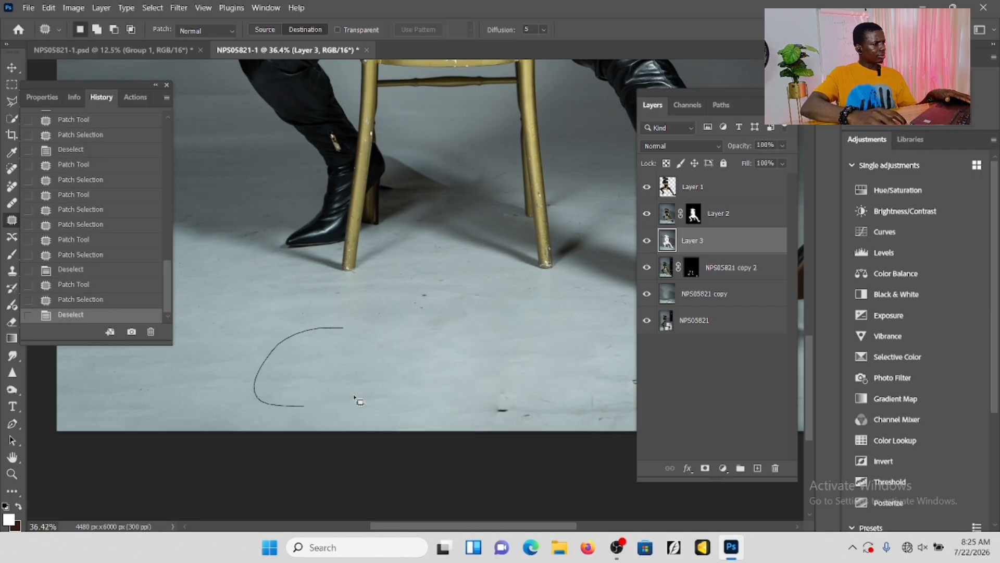
{"action": "left_click_drag", "start_coordinate": [355, 397], "coordinate": [366, 354]}
{"action": "left_click_drag", "start_coordinate": [340, 373], "coordinate": [520, 422]}
- Patch clean floor over the dark spots and small marks between the stiletto heel and the photo's front edge
{"action": "mouse_move", "coordinate": [601, 395]}
{"action": "left_mouse_down"}
{"action": "mouse_move", "coordinate": [233, 394]}
{"action": "mouse_move", "coordinate": [360, 388]}
{"action": "left_mouse_up"}
{"action": "left_click", "coordinate": [232, 393]}
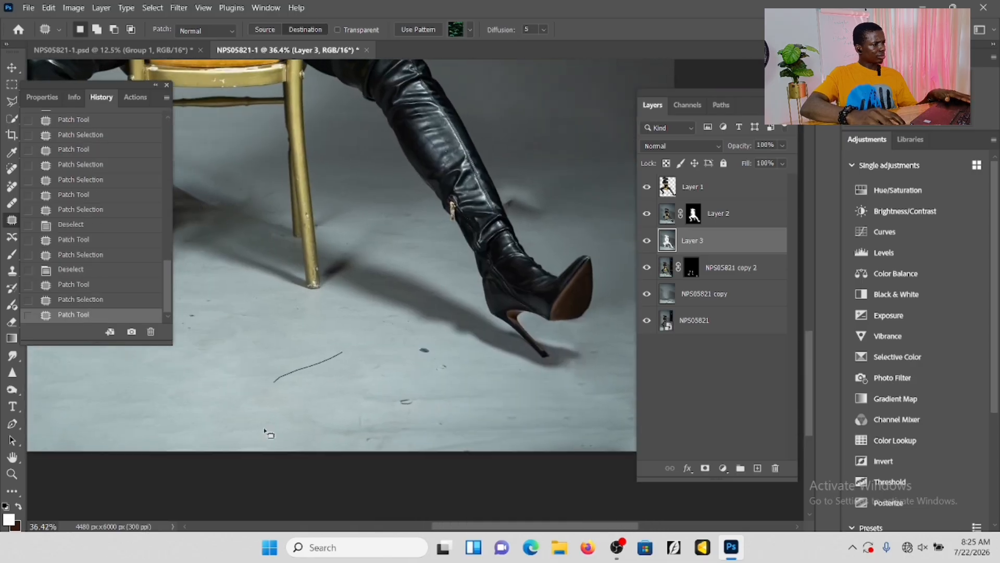
{"action": "left_click_drag", "start_coordinate": [266, 432], "coordinate": [313, 447]}
{"action": "left_click_drag", "start_coordinate": [313, 410], "coordinate": [402, 410]}
{"action": "key", "text": "ctrl+d"}
{"action": "mouse_move", "coordinate": [364, 339]}
{"action": "left_mouse_down"}
{"action": "mouse_move", "coordinate": [394, 407]}
{"action": "mouse_move", "coordinate": [363, 339]}
{"action": "left_mouse_up"}
{"action": "mouse_move", "coordinate": [376, 383]}
{"action": "left_mouse_down"}
{"action": "mouse_move", "coordinate": [424, 354]}
{"action": "mouse_move", "coordinate": [468, 378]}
{"action": "left_mouse_up"}
{"action": "left_click_drag", "start_coordinate": [297, 389], "coordinate": [346, 397]}
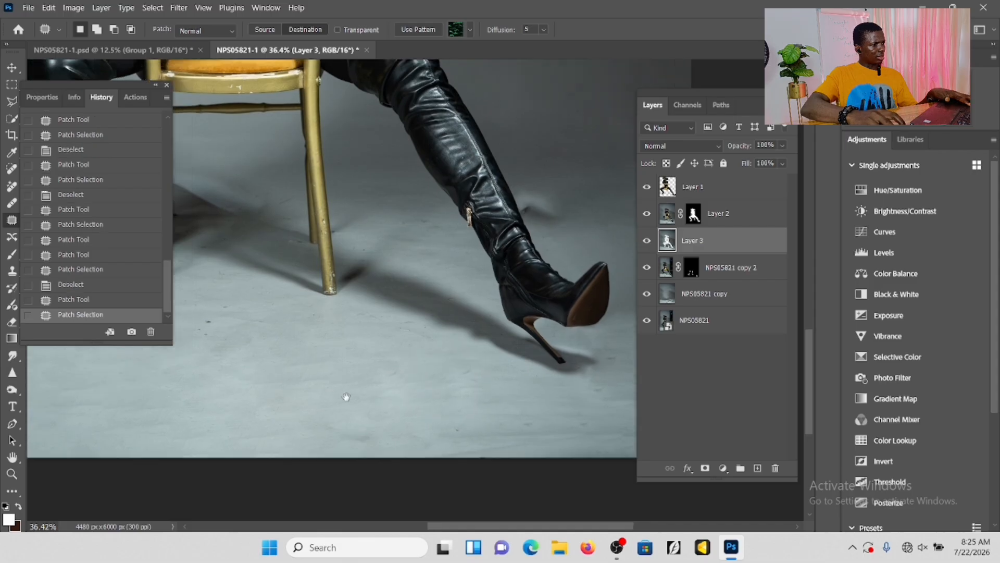
{"action": "key", "text": "ctrl+d"}
{"action": "mouse_move", "coordinate": [457, 419]}
{"action": "left_mouse_down"}
{"action": "mouse_move", "coordinate": [506, 463]}
{"action": "mouse_move", "coordinate": [458, 419]}
{"action": "left_mouse_up"}
{"action": "mouse_move", "coordinate": [466, 451]}
{"action": "left_mouse_down"}
{"action": "mouse_move", "coordinate": [509, 434]}
{"action": "mouse_move", "coordinate": [530, 408]}
{"action": "left_mouse_up"}
- Try to patch the dark smudge beside the outstretched boot's shaft with clean backdrop, and undo it
{"action": "mouse_move", "coordinate": [550, 442]}
{"action": "left_mouse_down"}
{"action": "mouse_move", "coordinate": [229, 462]}
{"action": "mouse_move", "coordinate": [205, 474]}
{"action": "left_mouse_up"}
{"action": "scroll", "coordinate": [493, 310], "scroll_direction": "up", "scroll_amount": 5}
{"action": "left_click_drag", "start_coordinate": [492, 339], "coordinate": [468, 361]}
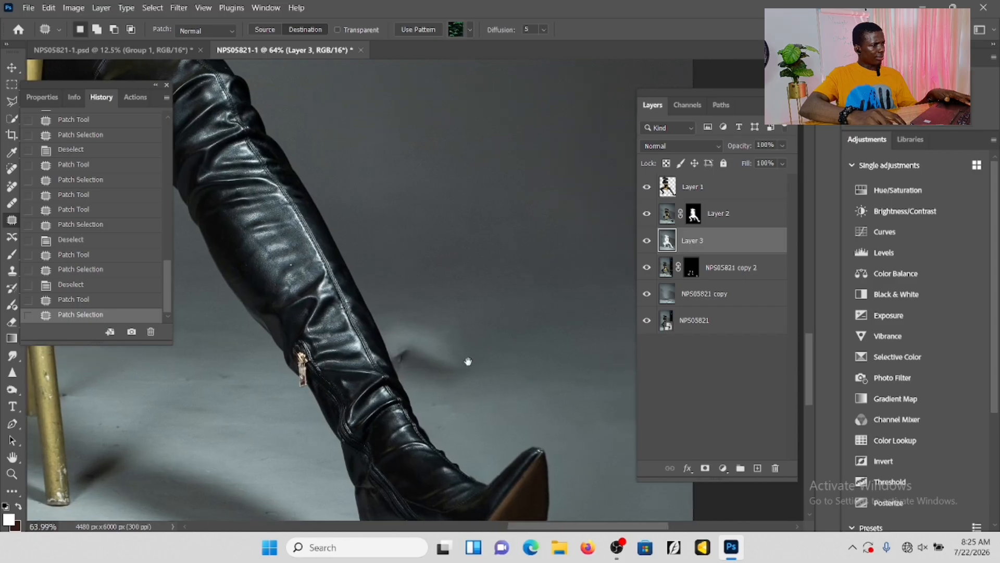
{"action": "mouse_move", "coordinate": [518, 273]}
{"action": "left_mouse_down"}
{"action": "mouse_move", "coordinate": [592, 380]}
{"action": "mouse_move", "coordinate": [517, 268]}
{"action": "left_mouse_up"}
{"action": "left_click_drag", "start_coordinate": [539, 373], "coordinate": [412, 379]}
{"action": "key", "text": "ctrl+d"}
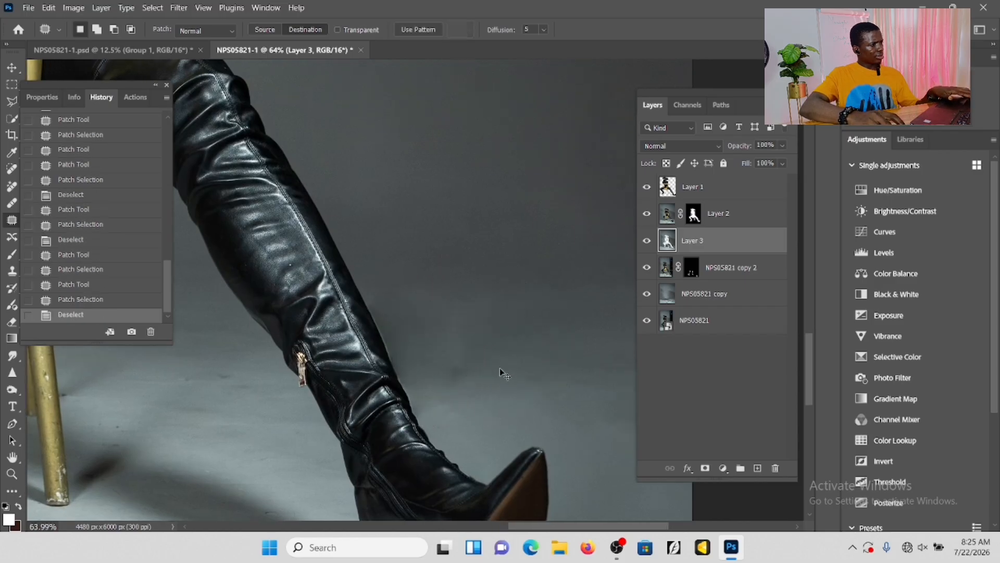
{"action": "key", "text": "ctrl+z"}
{"action": "key", "text": "ctrl+z"}
{"action": "key", "text": "ctrl+d"}
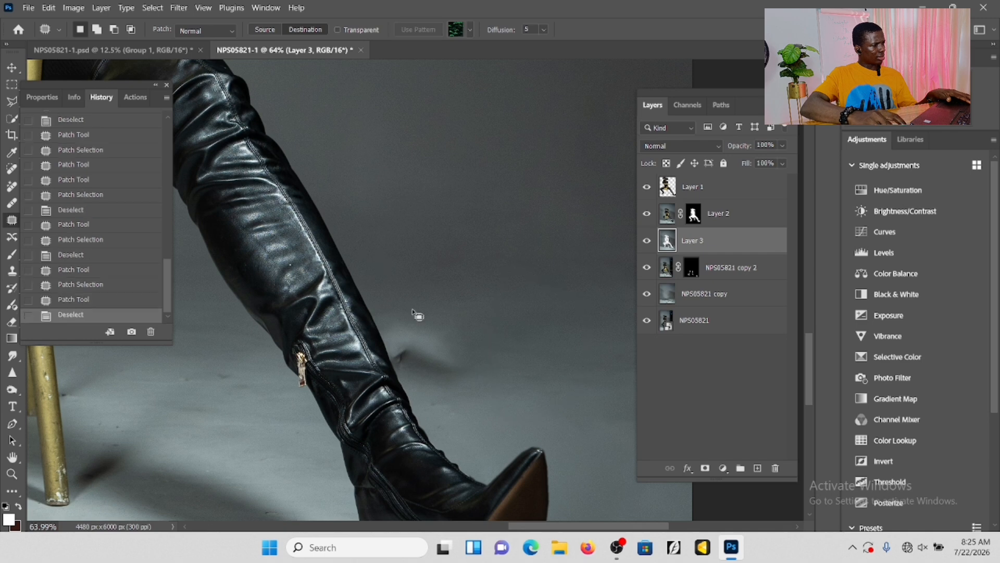
- Cover the dark smudge behind the outstretched boot's ankle with a smaller patch of clean backdrop
{"action": "mouse_move", "coordinate": [458, 319]}
{"action": "left_mouse_down"}
{"action": "mouse_move", "coordinate": [511, 339]}
{"action": "mouse_move", "coordinate": [508, 355]}
{"action": "left_mouse_up"}
{"action": "mouse_move", "coordinate": [484, 351]}
{"action": "left_mouse_down"}
{"action": "mouse_move", "coordinate": [412, 313]}
{"action": "mouse_move", "coordinate": [419, 328]}
{"action": "left_mouse_up"}
{"action": "key", "text": "ctrl+d"}
{"action": "scroll", "coordinate": [482, 343], "scroll_direction": "down", "scroll_amount": 3}
{"action": "scroll", "coordinate": [486, 349], "scroll_direction": "down", "scroll_amount": 6}
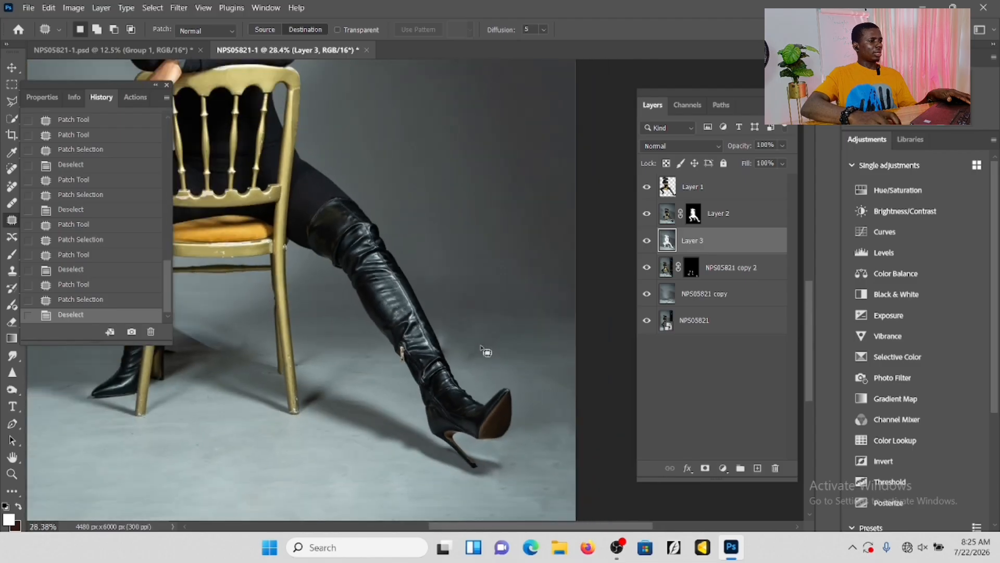
- Group all layers from Layer 1 down to NPS05821 copy, leaving the base NPS05821 layer outside the group
{"action": "scroll", "coordinate": [422, 446], "scroll_direction": "up", "scroll_amount": 2}
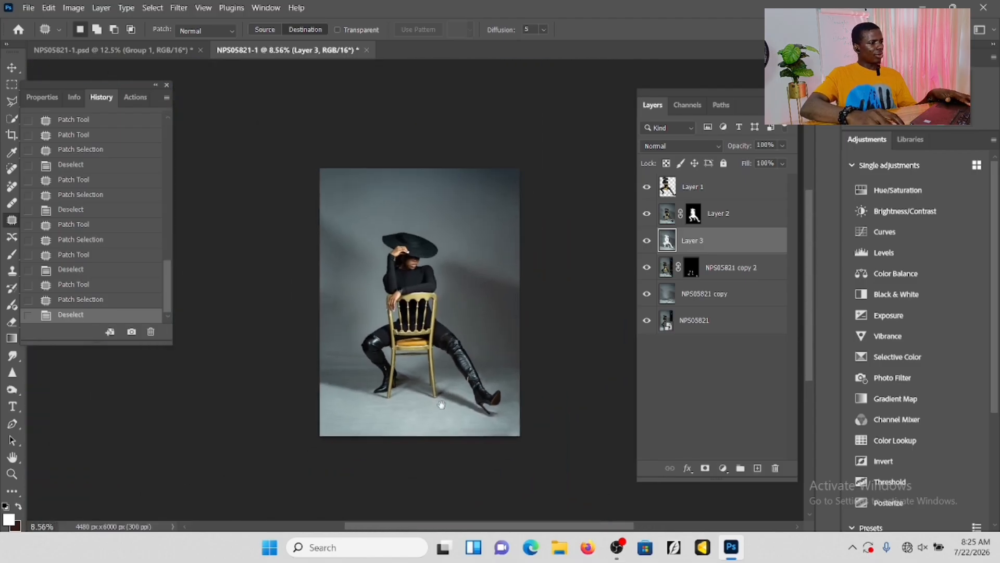
{"action": "left_click", "coordinate": [701, 191]}
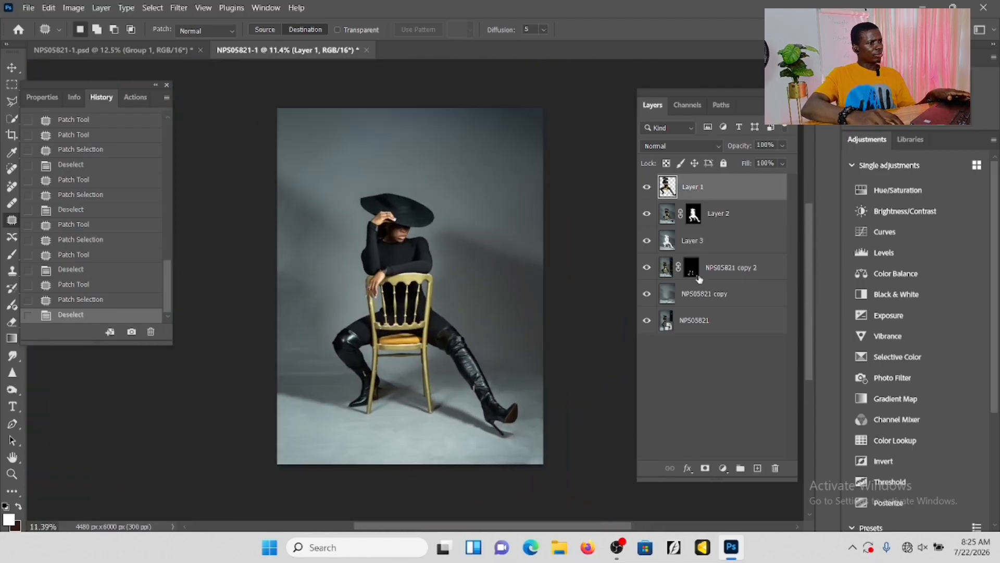
{"action": "left_click", "coordinate": [698, 294], "text": "shift"}
{"action": "key", "text": "ctrl+g"}
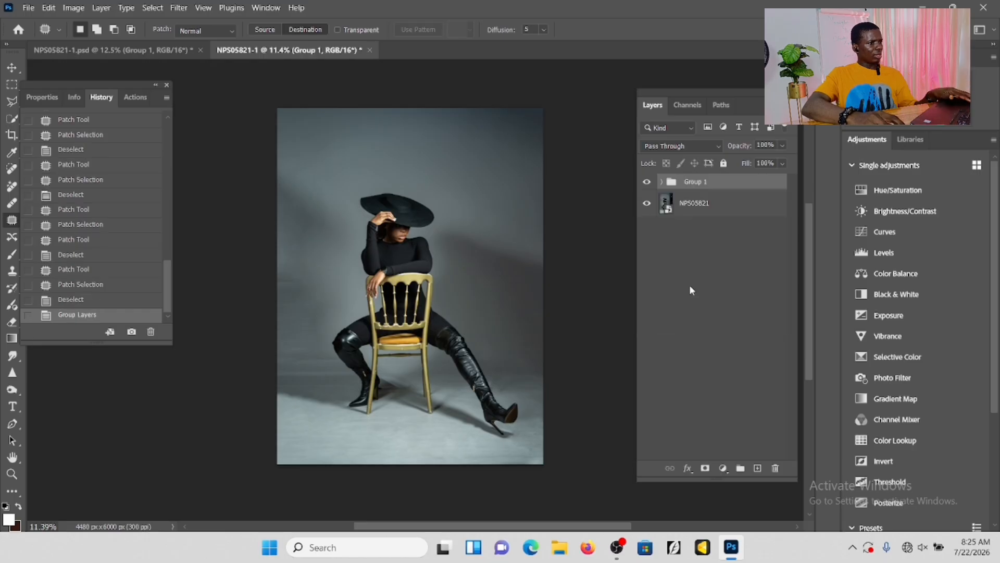
- Compare the photo with and without the retouching by switching Group 1's visibility off and on
{"action": "left_click", "coordinate": [648, 182]}
{"action": "left_click", "coordinate": [647, 183]}
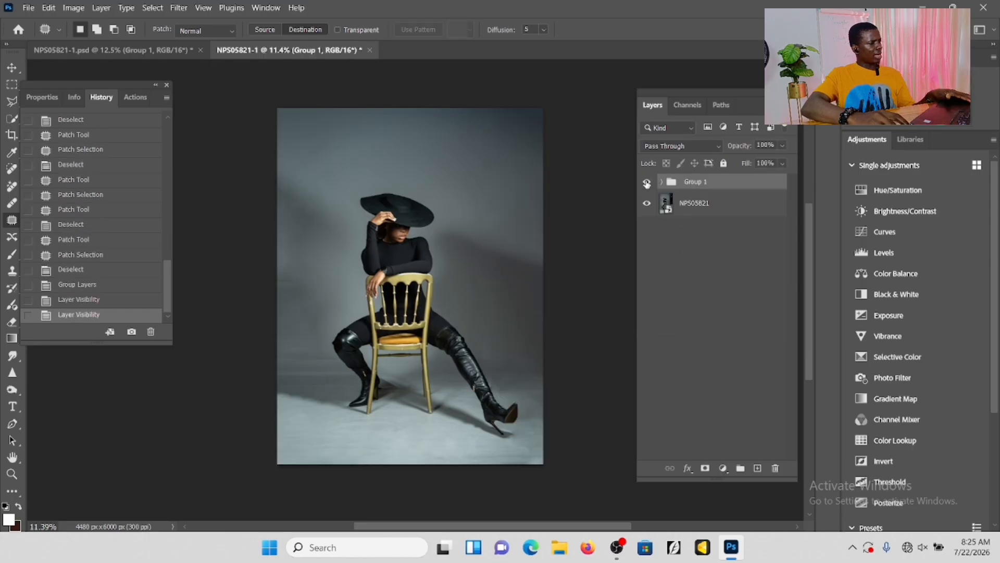
{"action": "scroll", "coordinate": [451, 274], "scroll_direction": "up", "scroll_amount": 4}
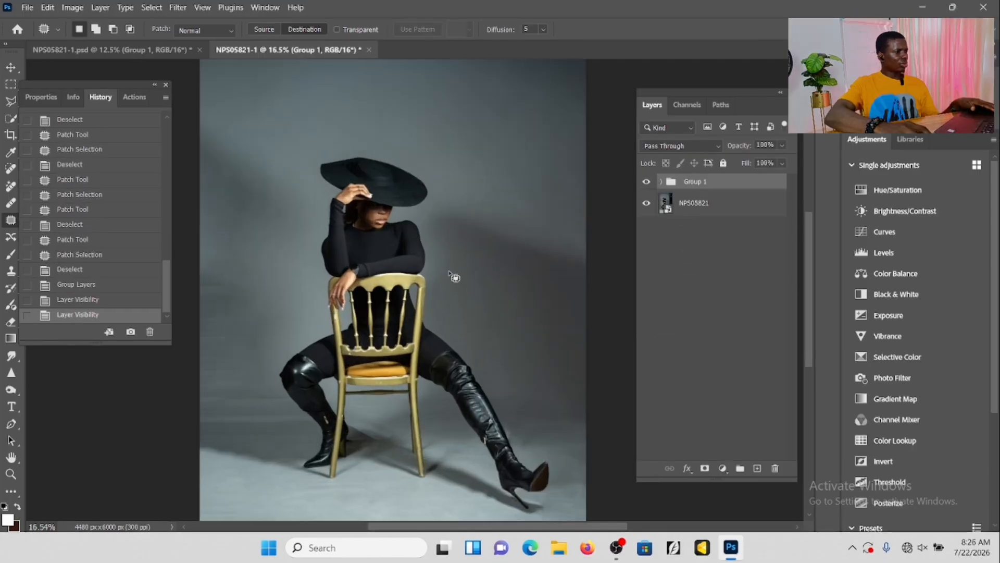
{"action": "scroll", "coordinate": [472, 356], "scroll_direction": "down", "scroll_amount": 4}
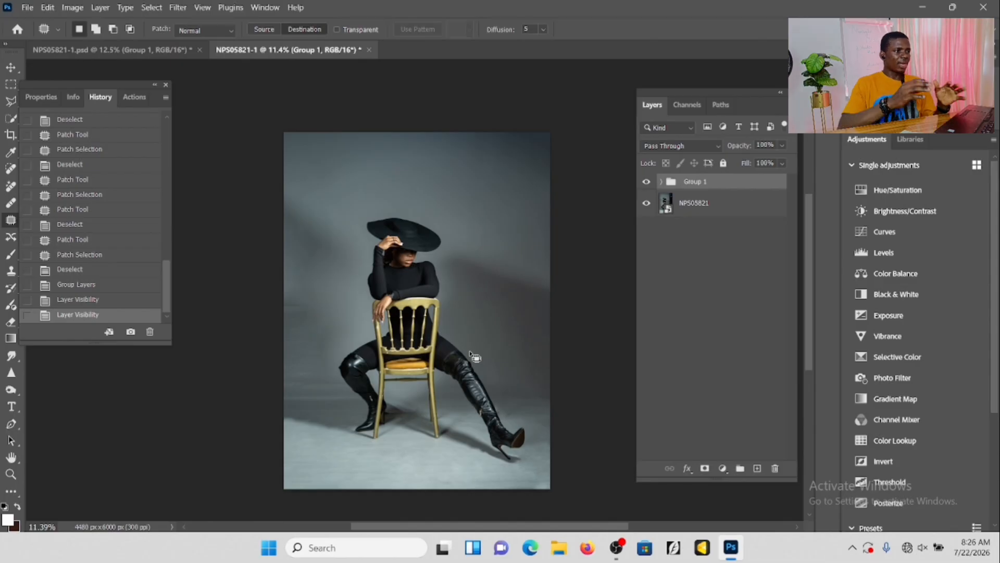
{"action": "left_click", "coordinate": [647, 183]}
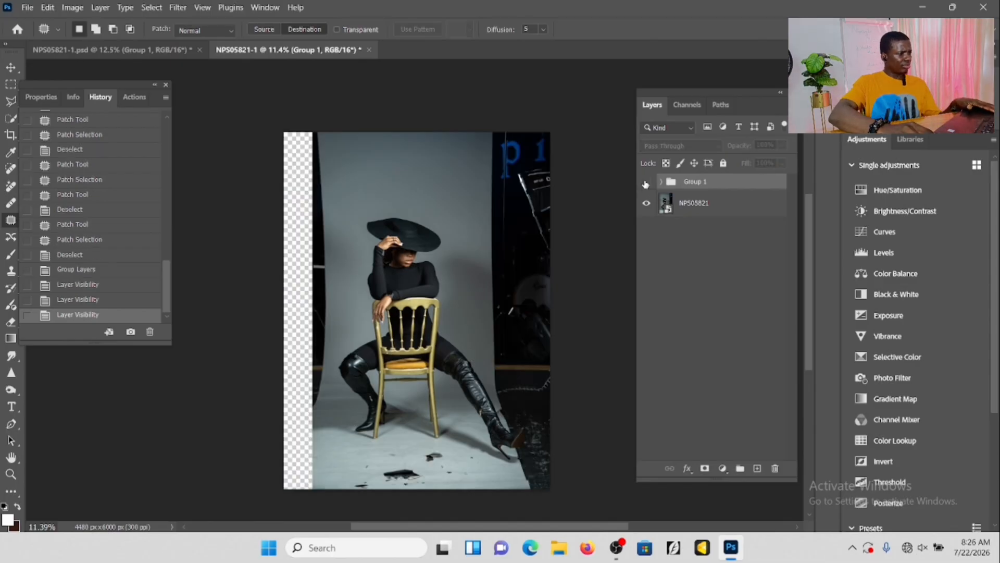
{"action": "left_click", "coordinate": [646, 182]}
{"action": "scroll", "coordinate": [471, 291], "scroll_direction": "up", "scroll_amount": 1}
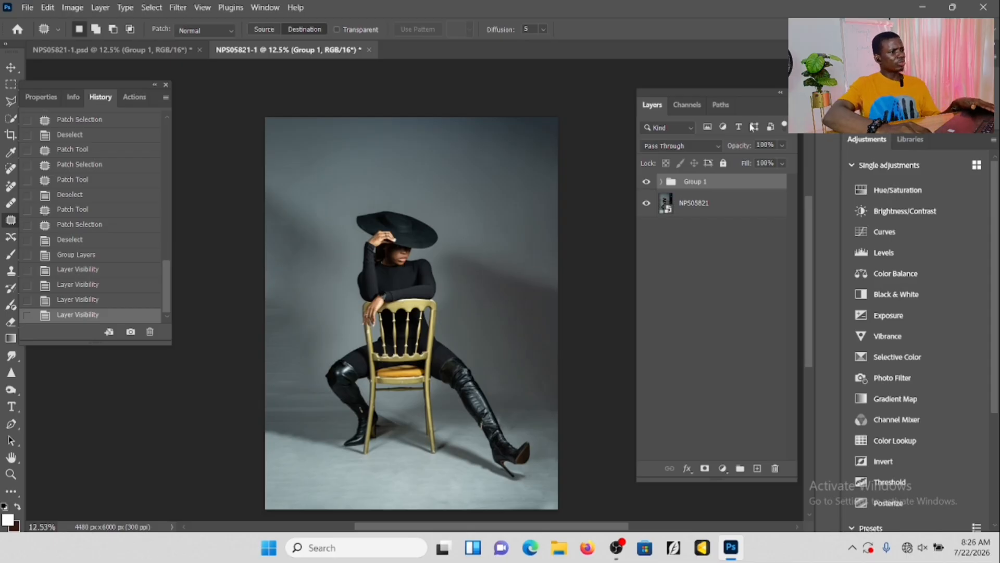
- Duplicate Layer 3 inside Group 1 and apply a Gaussian Blur with a 1000-pixel radius to the copy
{"action": "left_click", "coordinate": [661, 181]}
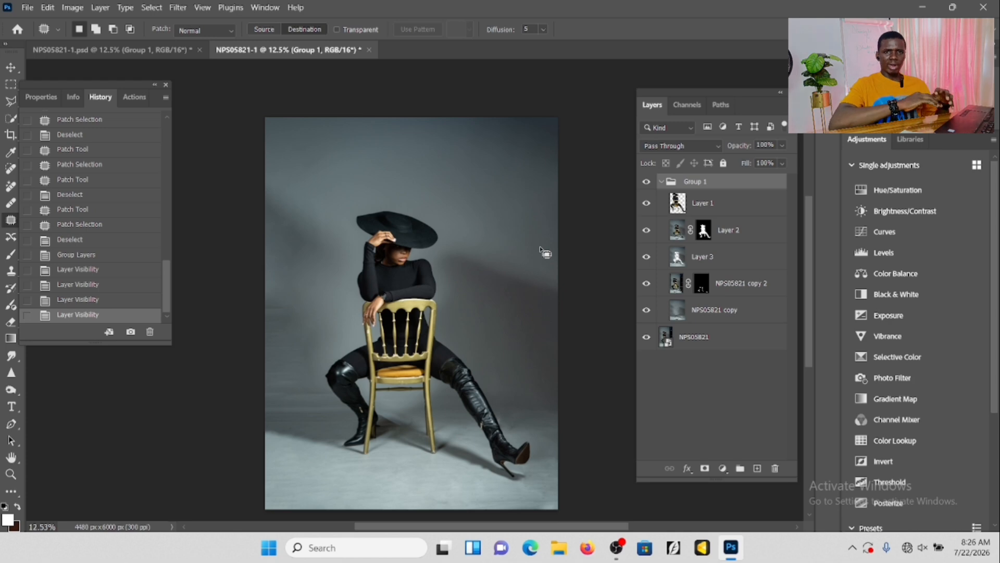
{"action": "left_click", "coordinate": [722, 262]}
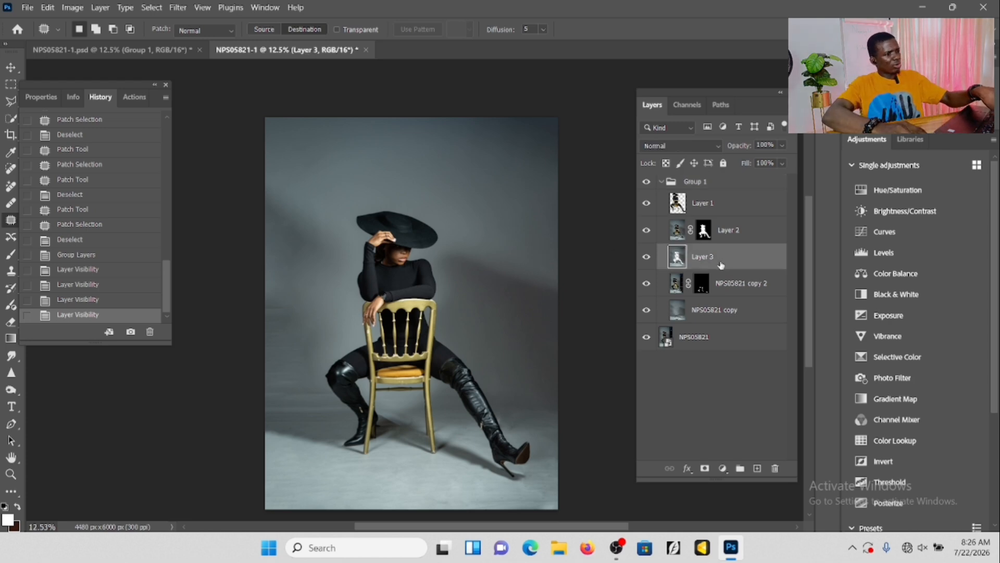
{"action": "key", "text": "ctrl+j"}
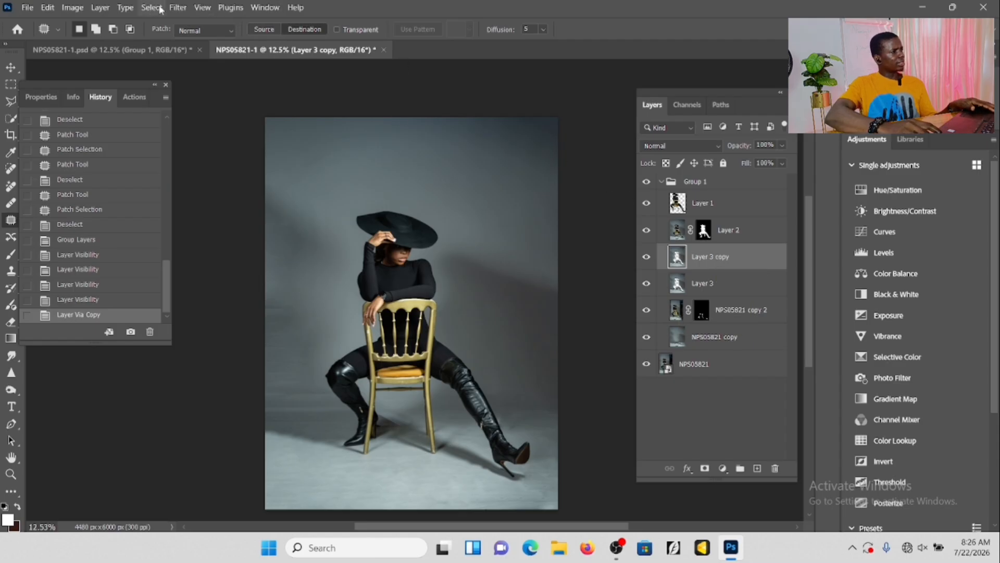
{"action": "left_click", "coordinate": [178, 7]}
{"action": "mouse_move", "coordinate": [313, 153]}
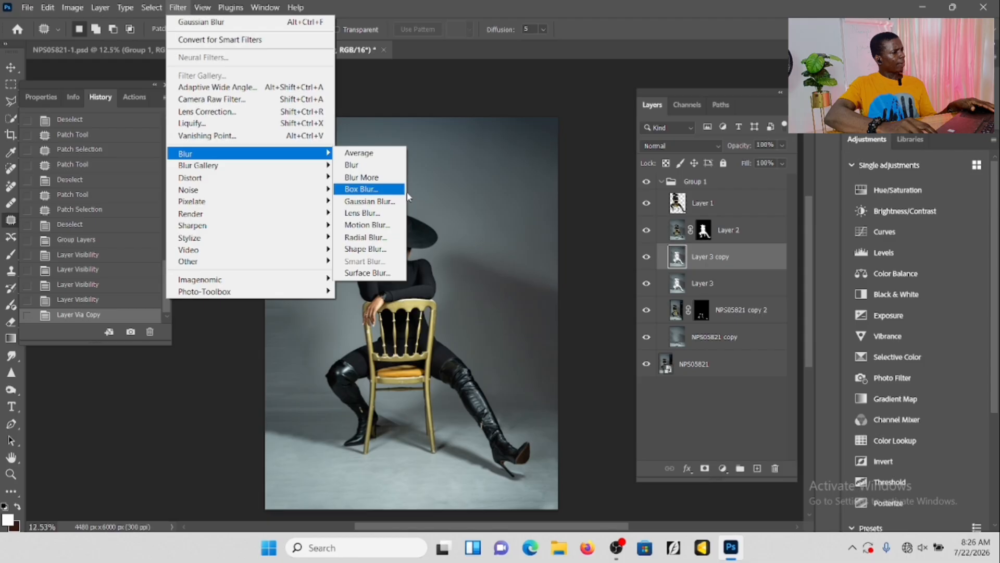
{"action": "left_click", "coordinate": [372, 201]}
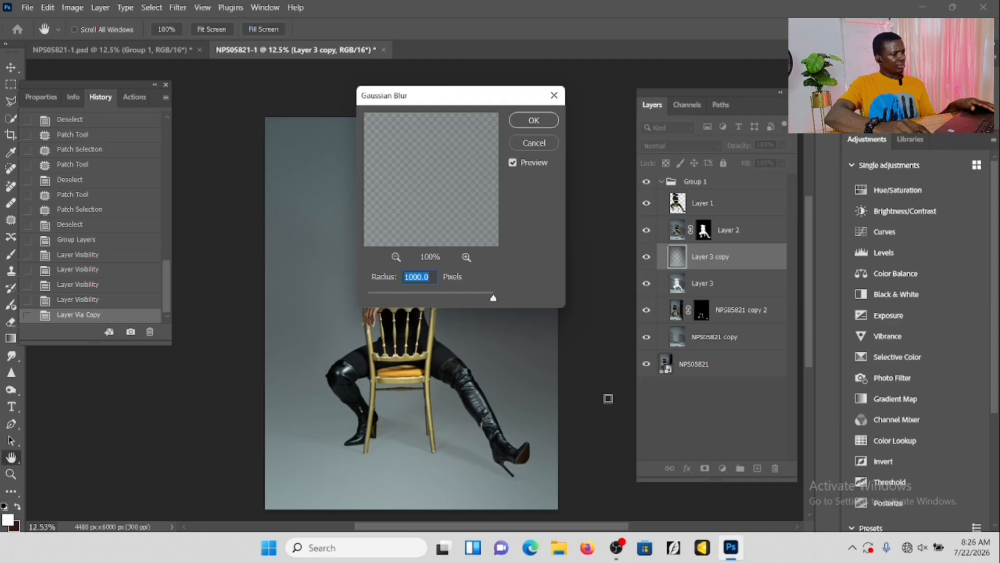
{"action": "left_click", "coordinate": [534, 121]}
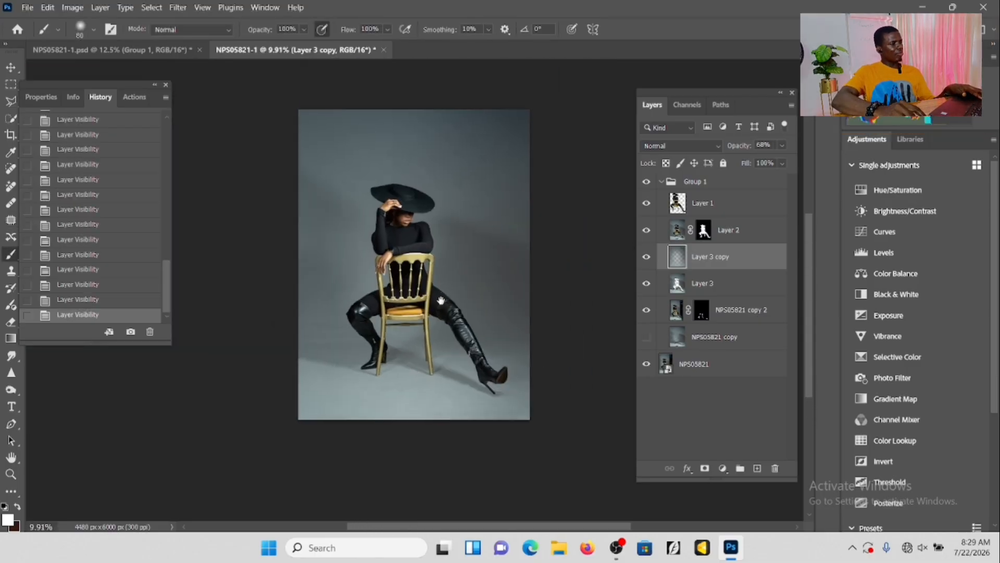
- Examine the floor around the outstretched boot with the blurred Layer 3 copy hidden and shown
{"action": "scroll", "coordinate": [488, 387], "scroll_direction": "up", "scroll_amount": 6}
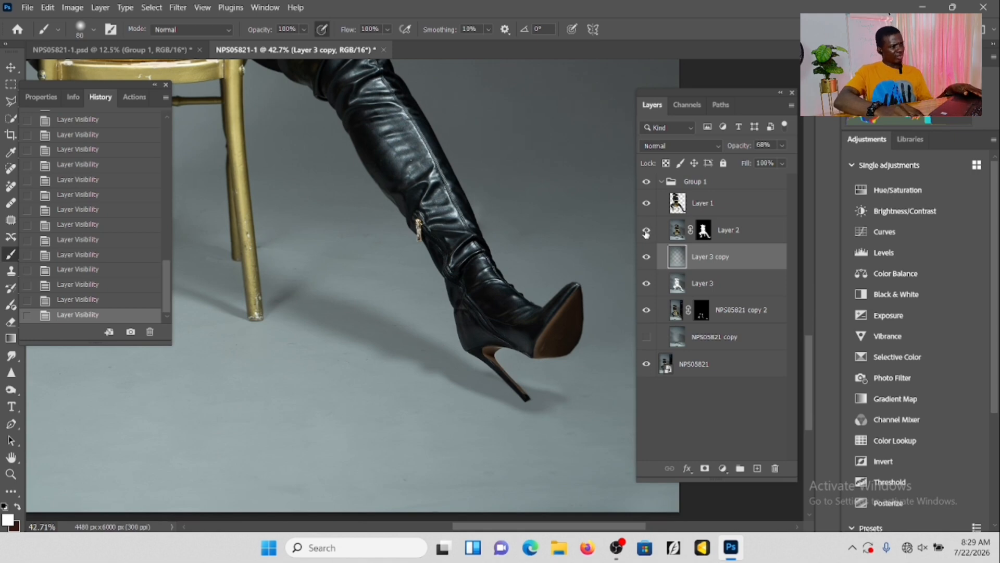
{"action": "left_click", "coordinate": [647, 256]}
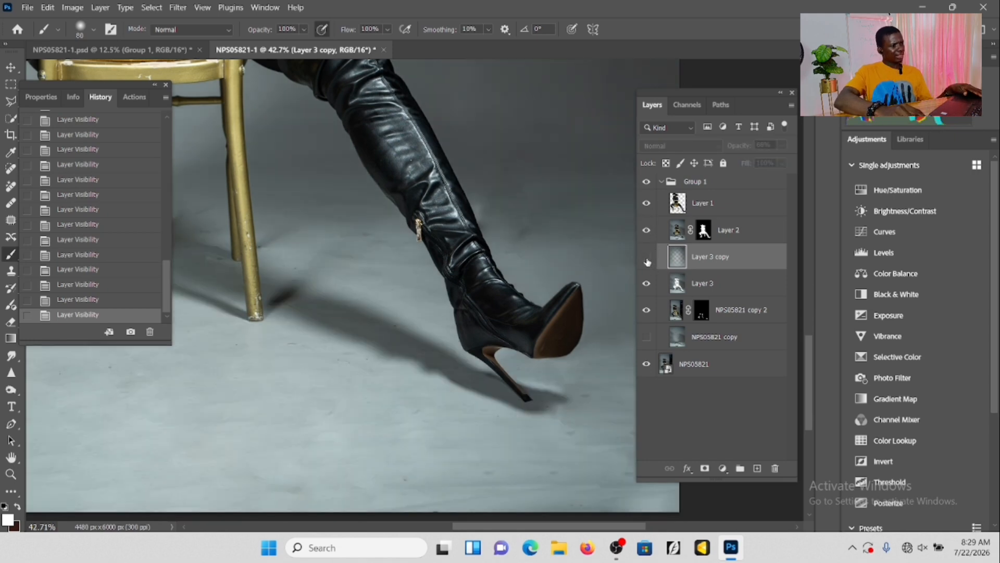
{"action": "scroll", "coordinate": [569, 275], "scroll_direction": "down", "scroll_amount": 4}
{"action": "scroll", "coordinate": [519, 290], "scroll_direction": "down", "scroll_amount": 2}
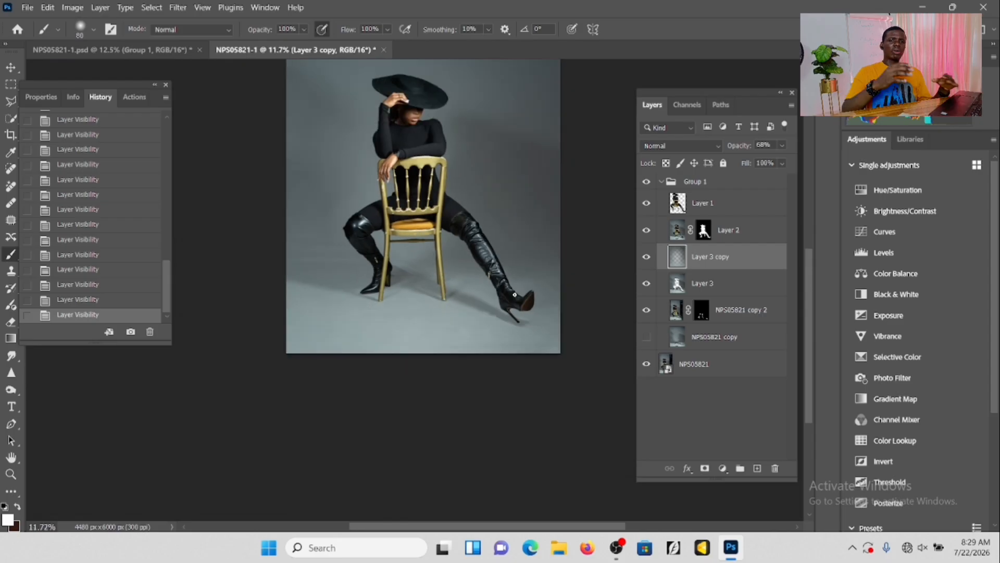
{"action": "left_click_drag", "start_coordinate": [484, 277], "coordinate": [477, 289]}
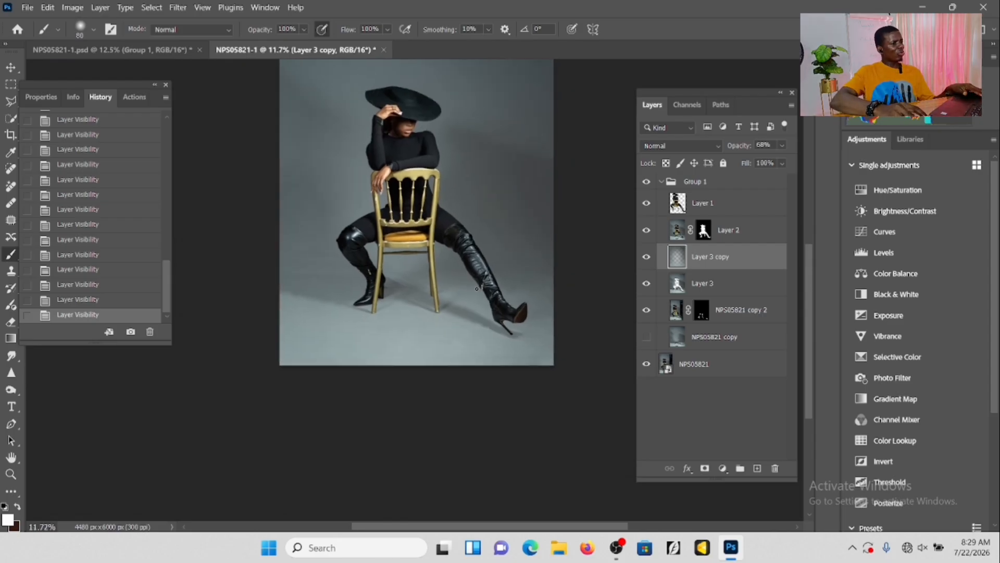
- Select the full-width floor area of Layer 3 copy with a rectangular marquee, feather it, and copy it to a new layer
{"action": "left_click", "coordinate": [10, 84]}
{"action": "scroll", "coordinate": [364, 299], "scroll_direction": "up", "scroll_amount": 1}
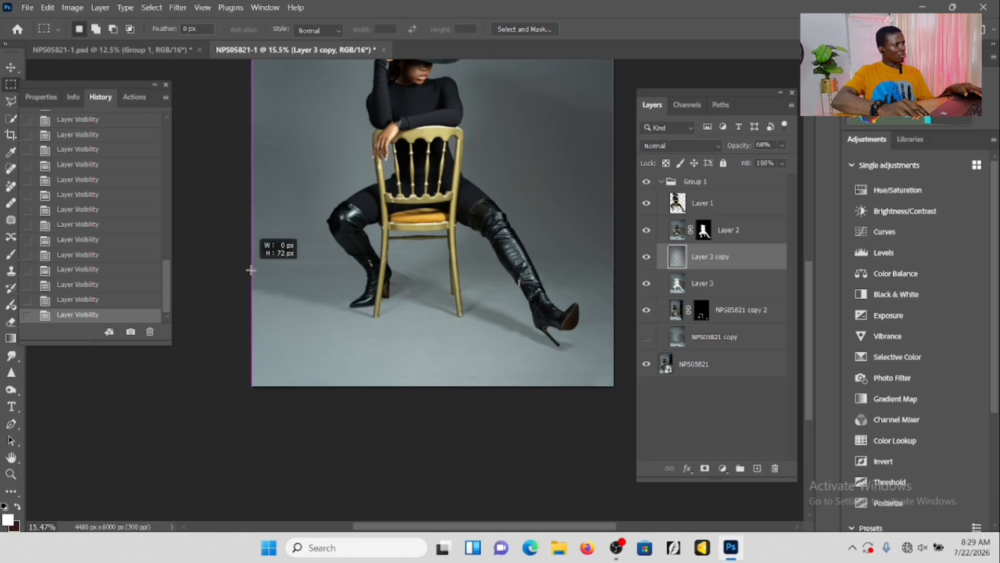
{"action": "left_click_drag", "start_coordinate": [251, 270], "coordinate": [639, 443]}
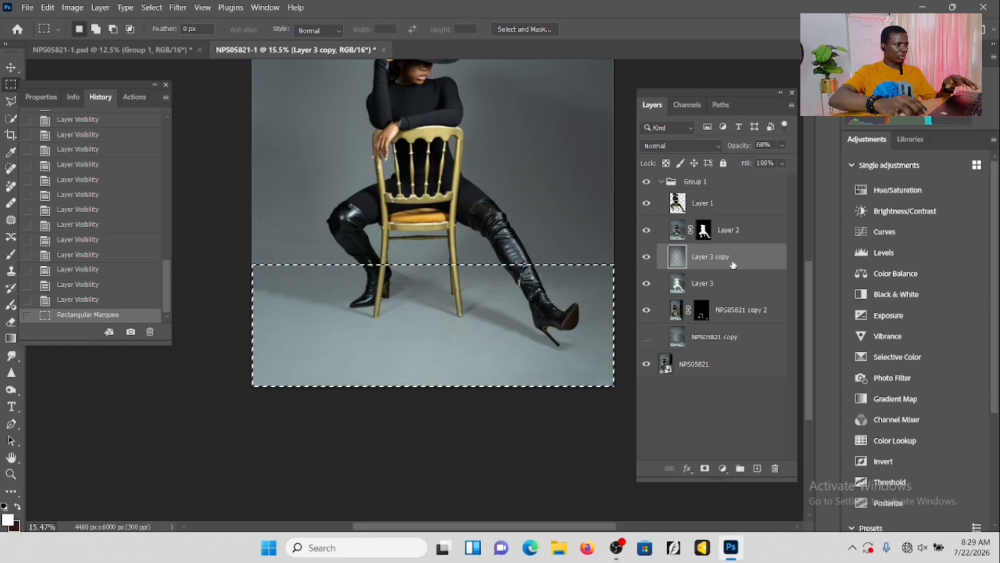
{"action": "key", "text": "shift+F6"}
{"action": "left_click", "coordinate": [567, 167]}
{"action": "key", "text": "ctrl+j"}
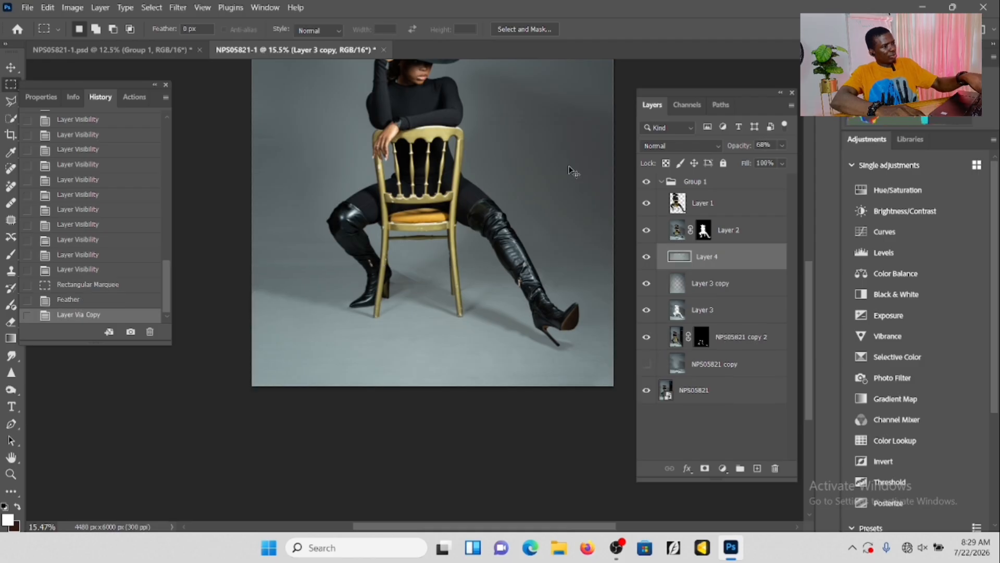
- Load Layer 4's outline as a selection and clear that floor area from Layer 3 copy
{"action": "left_click", "coordinate": [682, 256], "text": "ctrl"}
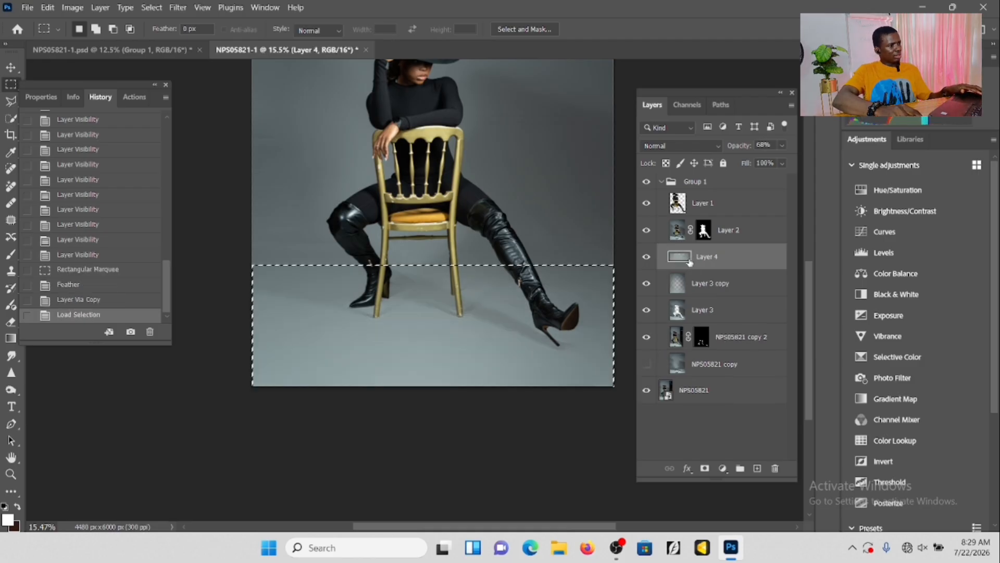
{"action": "left_click", "coordinate": [714, 288]}
{"action": "key", "text": "Delete"}
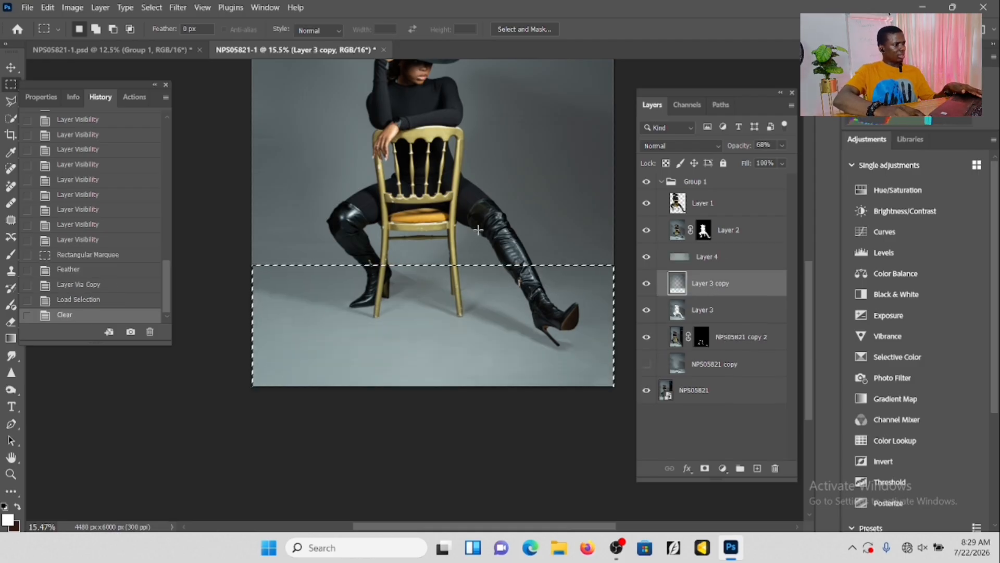
- Remove the floor selection and lower Layer 4's opacity to 27%
{"action": "left_click", "coordinate": [719, 255]}
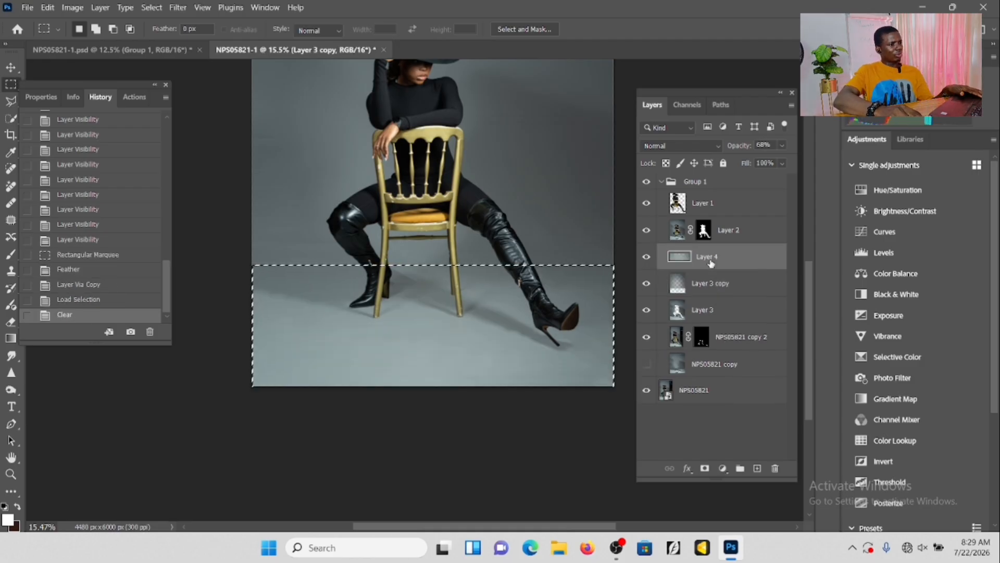
{"action": "right_click", "coordinate": [469, 160]}
{"action": "left_click", "coordinate": [492, 162]}
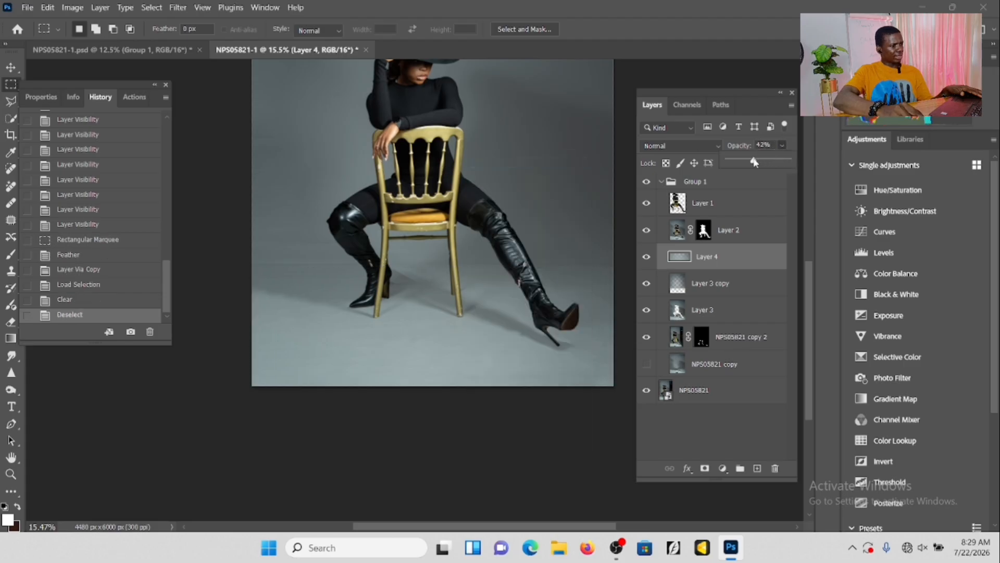
{"action": "left_click_drag", "start_coordinate": [753, 162], "coordinate": [754, 163]}
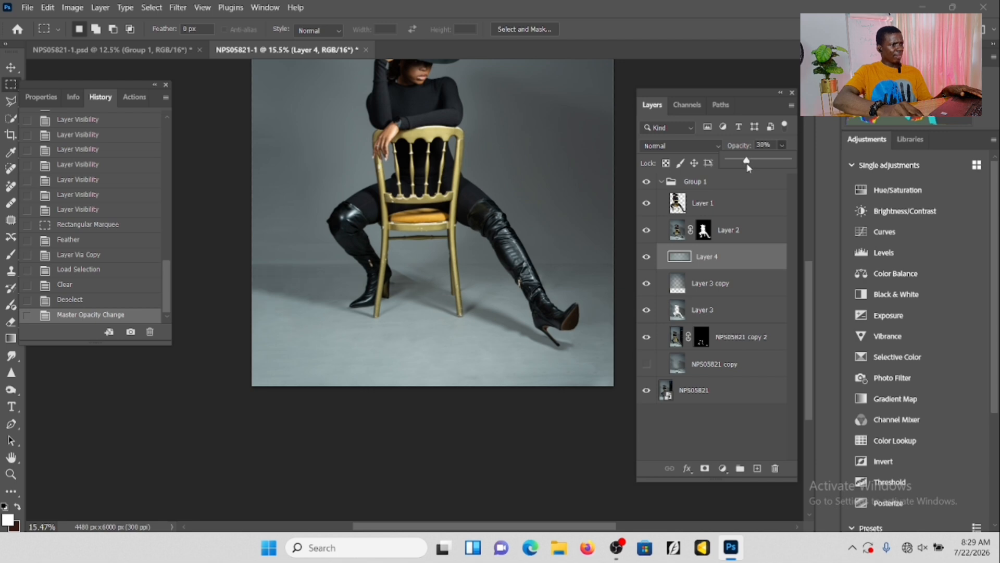
- Inspect the stiletto heel's shadow up close and compare the whole photo with Group 1 hidden and shown
{"action": "scroll", "coordinate": [499, 338], "scroll_direction": "up", "scroll_amount": 6}
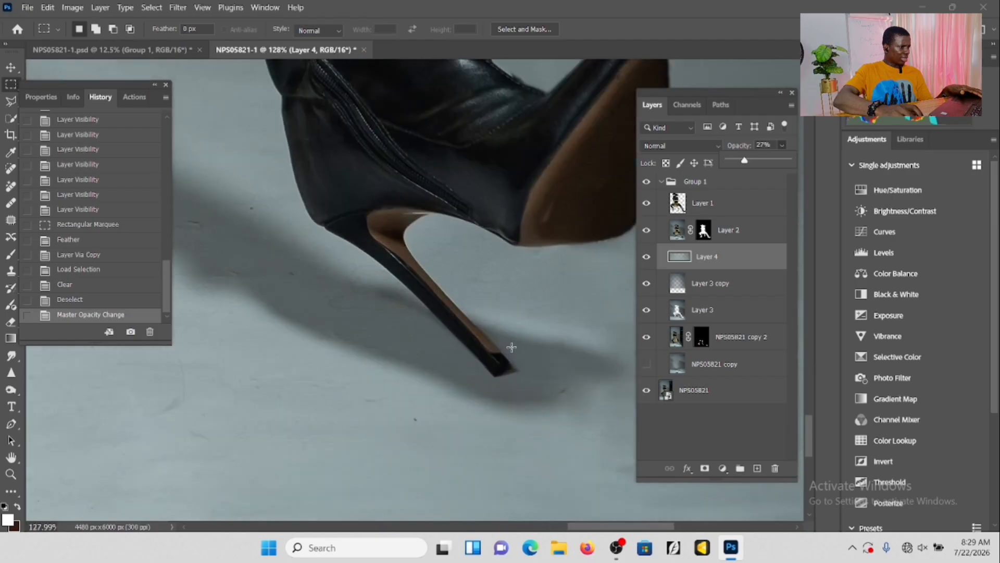
{"action": "scroll", "coordinate": [509, 346], "scroll_direction": "down", "scroll_amount": 6}
{"action": "left_click", "coordinate": [646, 182]}
{"action": "left_click", "coordinate": [646, 182]}
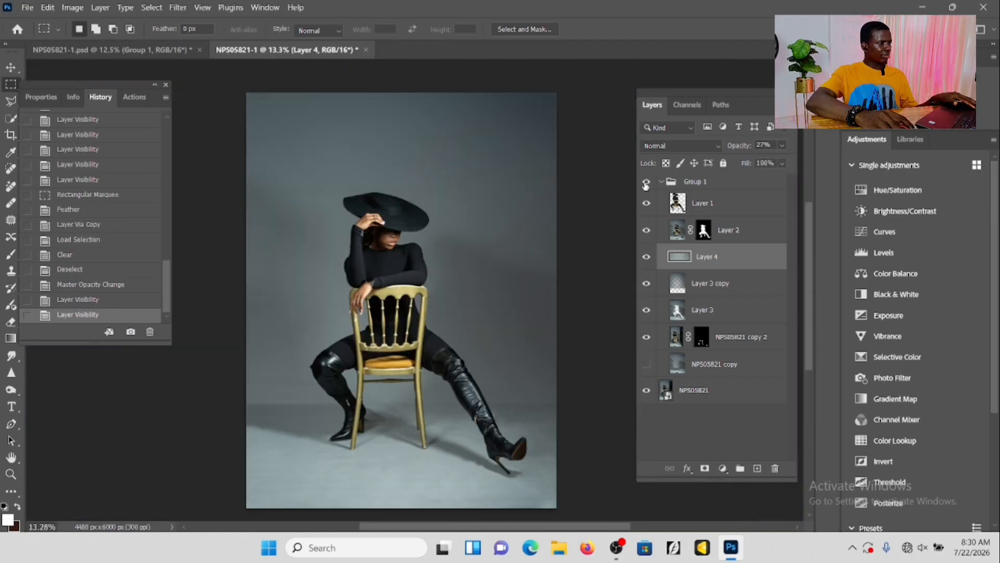
{"action": "left_click", "coordinate": [646, 182]}
{"action": "left_click", "coordinate": [646, 183]}
{"action": "scroll", "coordinate": [492, 323], "scroll_direction": "down", "scroll_amount": 2}
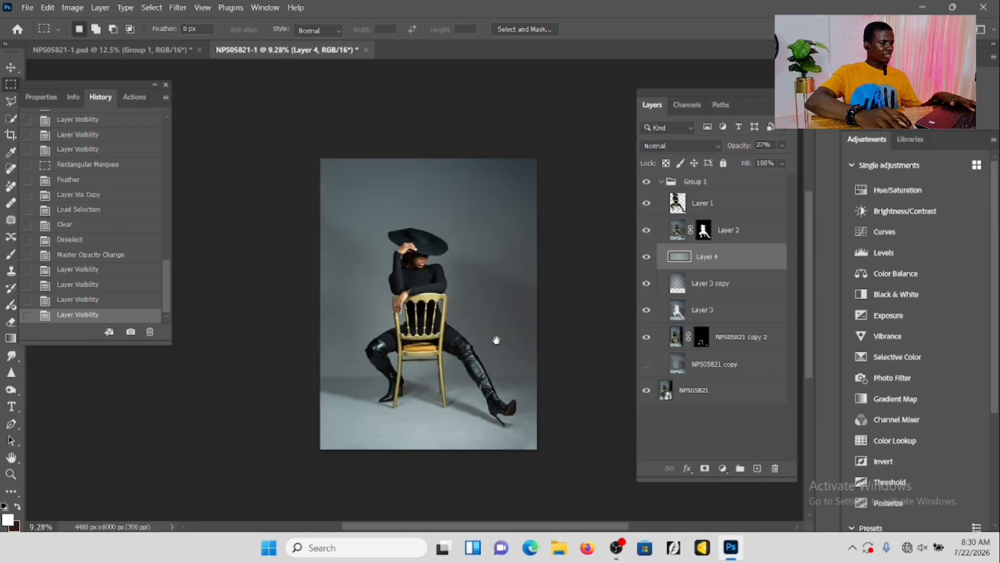
{"action": "left_click_drag", "start_coordinate": [497, 340], "coordinate": [482, 333]}
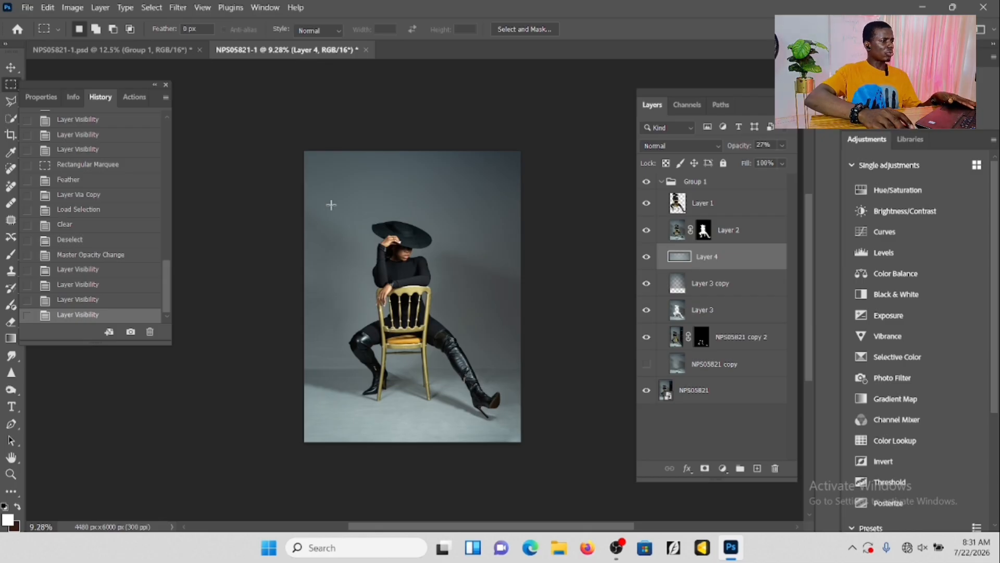
- Open the teal backdrop image nicelight media (314) from the new backgorund collection folder
{"action": "key", "text": "ctrl+o"}
{"action": "scroll", "coordinate": [500, 357], "scroll_direction": "up", "scroll_amount": 5}
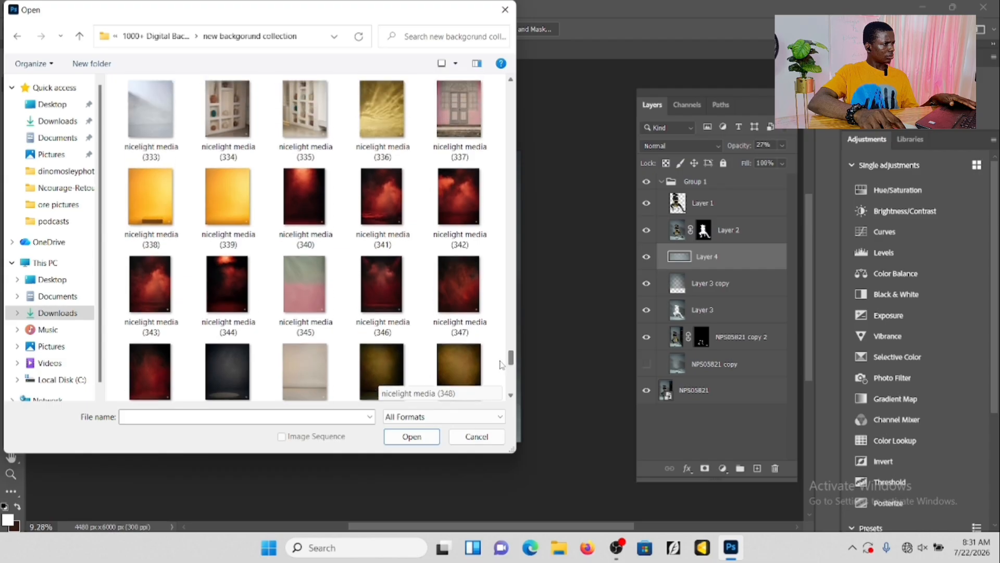
{"action": "scroll", "coordinate": [500, 354], "scroll_direction": "up", "scroll_amount": 3}
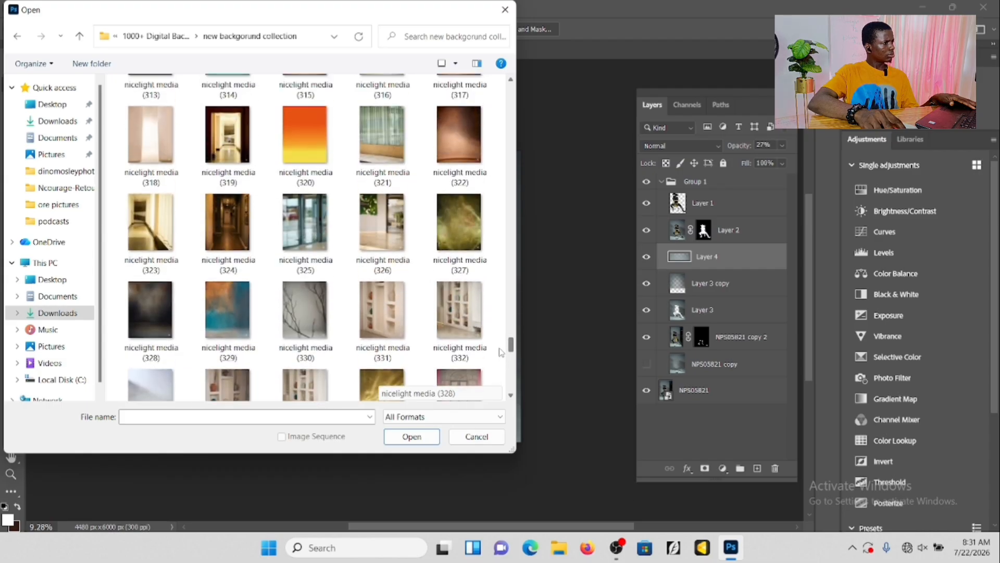
{"action": "scroll", "coordinate": [500, 350], "scroll_direction": "up", "scroll_amount": 1}
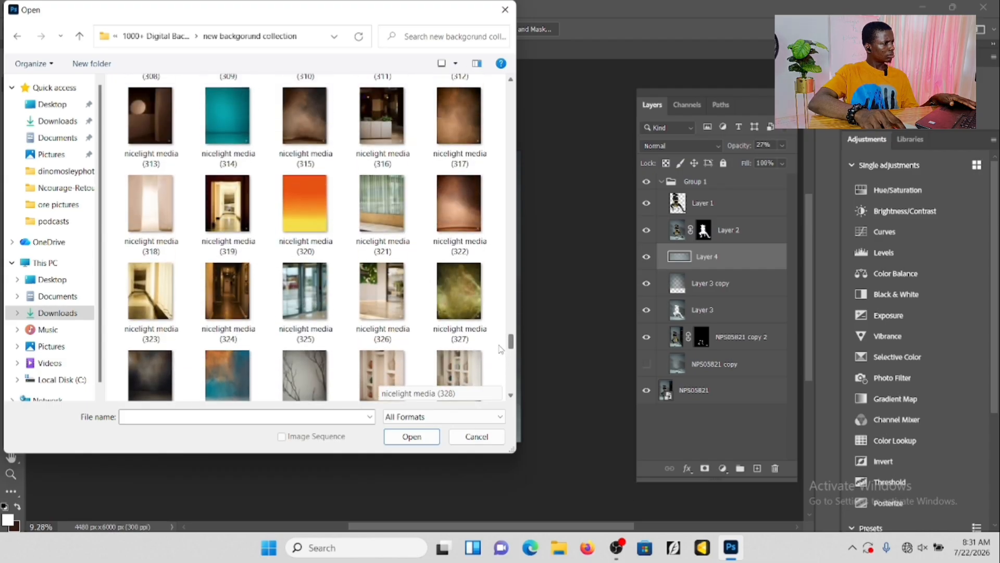
{"action": "left_click", "coordinate": [221, 122]}
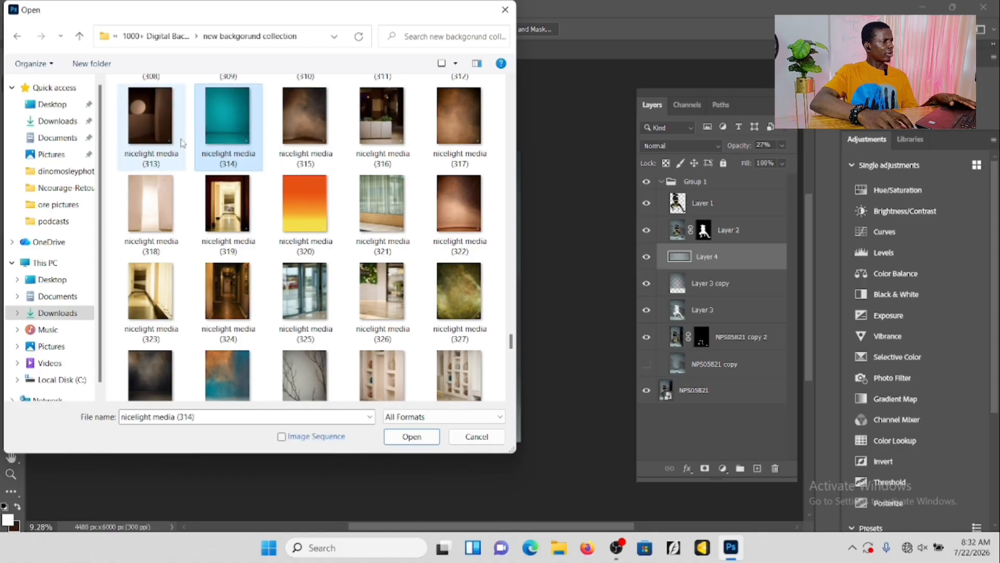
{"action": "left_click", "coordinate": [388, 440]}
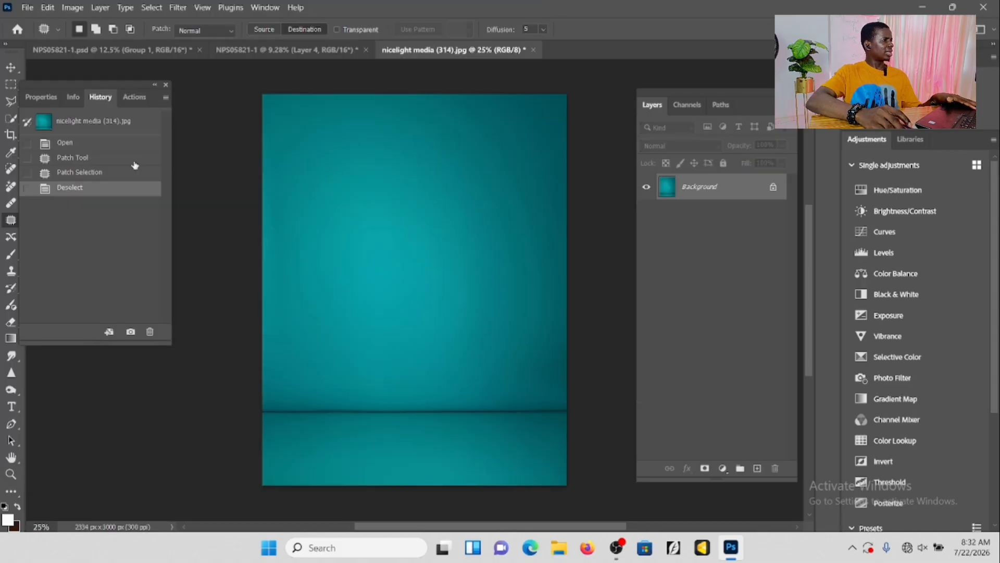
- Copy the teal backdrop into the NPS05821-1 photo with its colors converted, and close the backdrop file without saving
{"action": "left_click", "coordinate": [11, 69]}
{"action": "left_click_drag", "start_coordinate": [497, 52], "coordinate": [267, 117]}
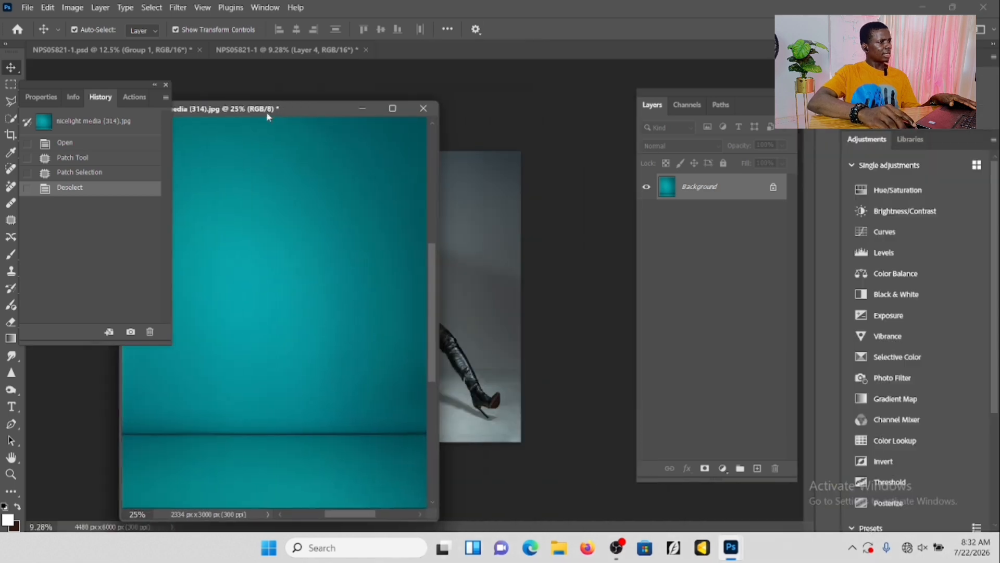
{"action": "left_click_drag", "start_coordinate": [705, 195], "coordinate": [524, 232]}
{"action": "left_click", "coordinate": [531, 225]}
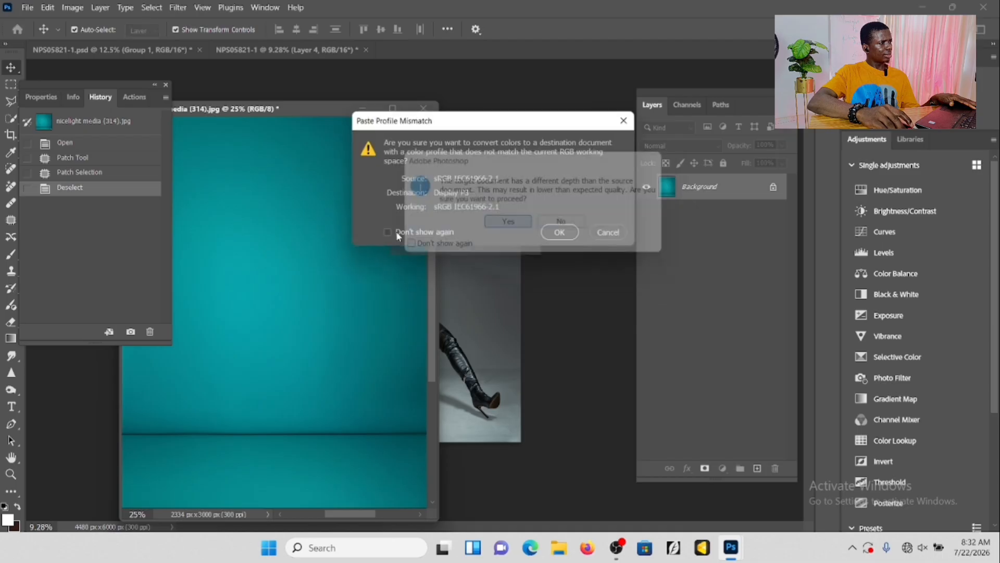
{"action": "left_click", "coordinate": [563, 232]}
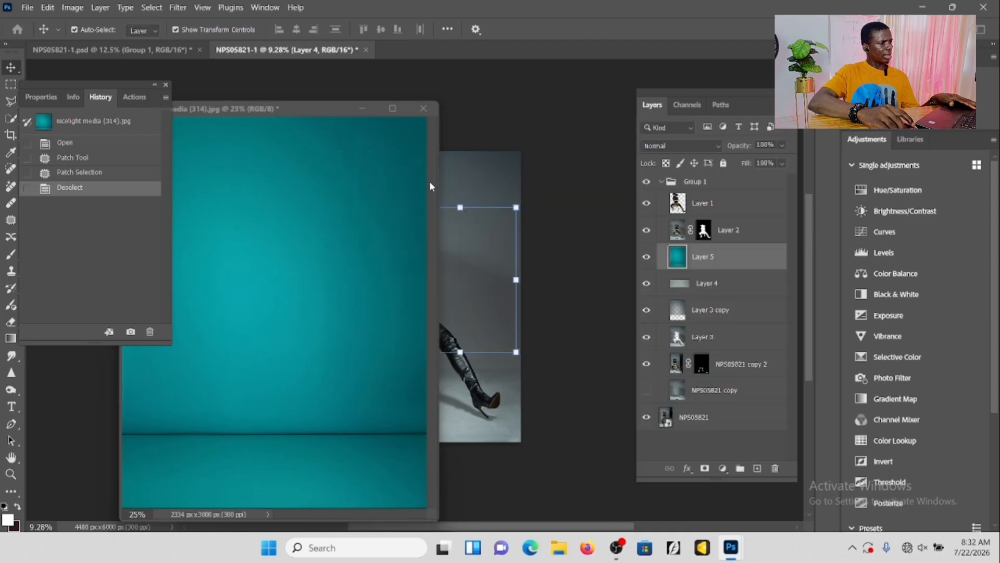
{"action": "left_click", "coordinate": [424, 107]}
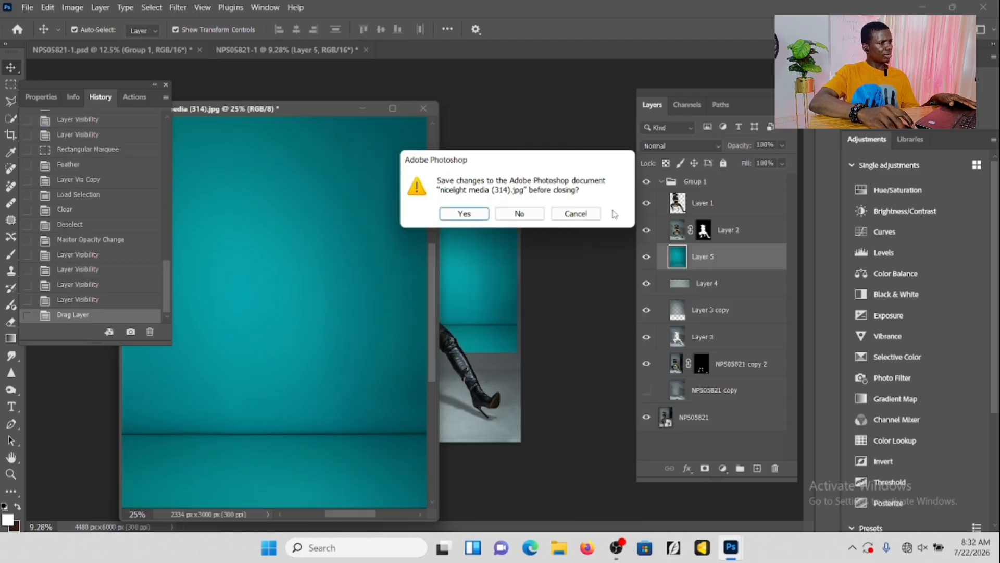
{"action": "left_click", "coordinate": [520, 213]}
- Move and enlarge the teal Layer 5 to about 198% width and 189% height, covering the photo down to the lower floor strip
{"action": "scroll", "coordinate": [461, 226], "scroll_direction": "up", "scroll_amount": 3}
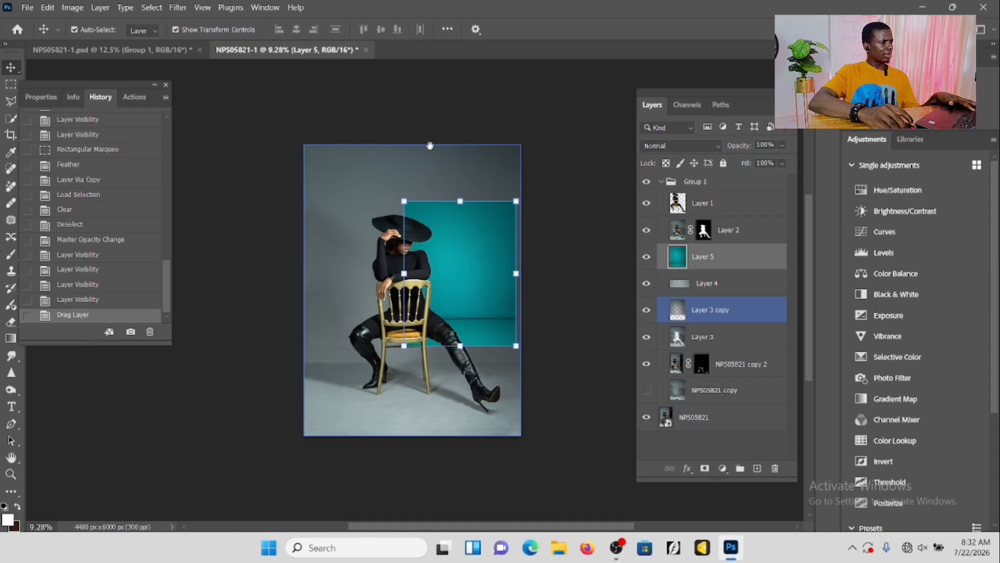
{"action": "scroll", "coordinate": [471, 236], "scroll_direction": "down", "scroll_amount": 2}
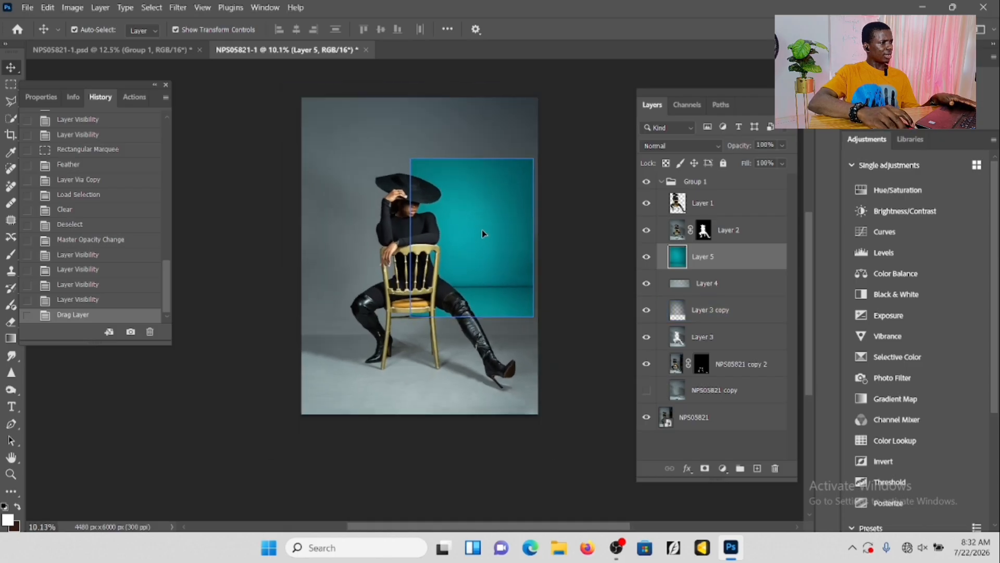
{"action": "left_click_drag", "start_coordinate": [482, 229], "coordinate": [372, 170]}
{"action": "left_click_drag", "start_coordinate": [424, 255], "coordinate": [526, 407]}
{"action": "left_click_drag", "start_coordinate": [513, 332], "coordinate": [518, 333]}
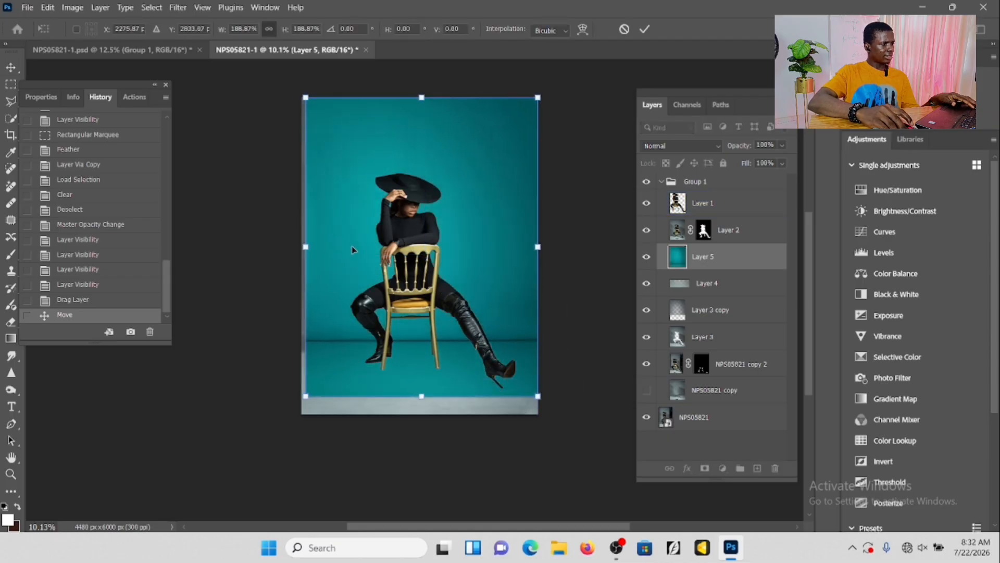
{"action": "left_click_drag", "start_coordinate": [303, 246], "coordinate": [292, 245]}
{"action": "left_click_drag", "start_coordinate": [475, 247], "coordinate": [473, 233]}
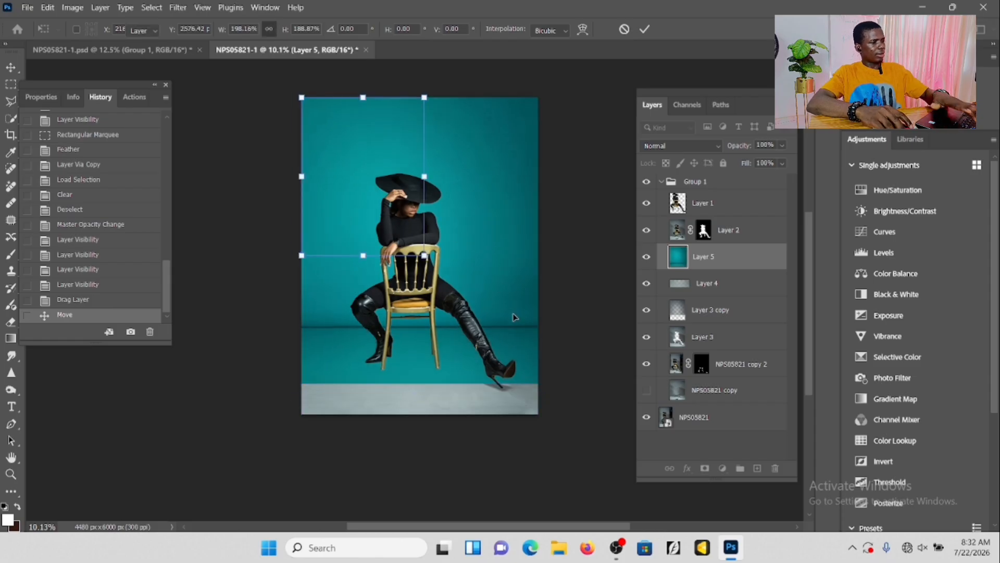
{"action": "key", "text": "Return"}
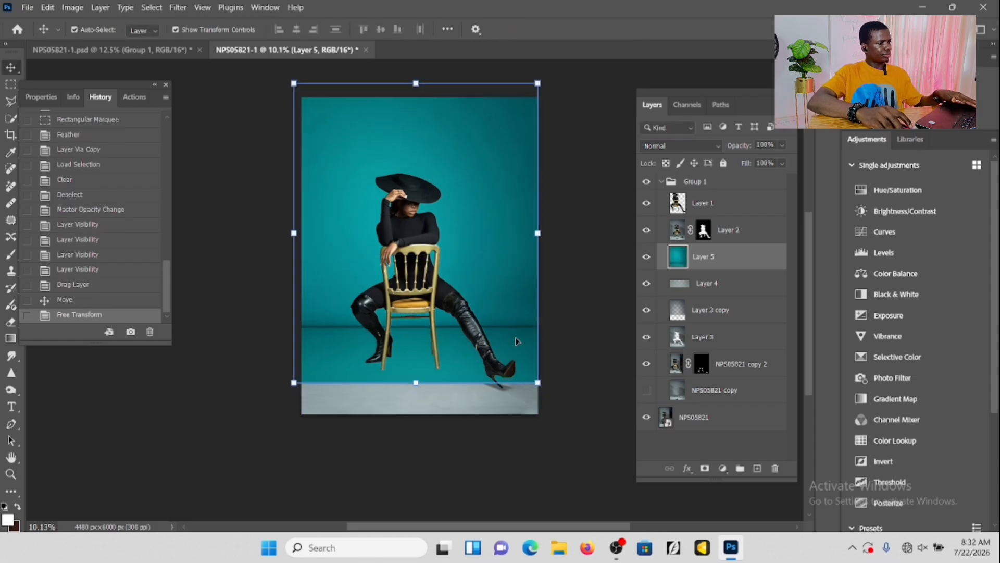
- Fill the uncovered floor strip along the photo's lower edge on Layer 5 with Content-Aware at 100% opacity, and deselect it
{"action": "left_click", "coordinate": [12, 85]}
{"action": "left_click_drag", "start_coordinate": [295, 378], "coordinate": [568, 476]}
{"action": "right_click", "coordinate": [363, 156]}
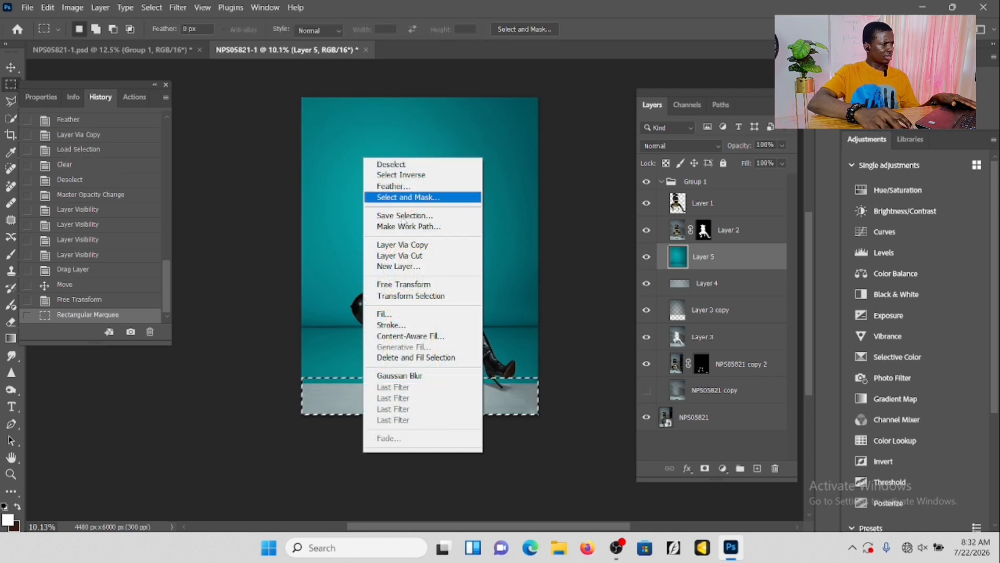
{"action": "left_click", "coordinate": [424, 315]}
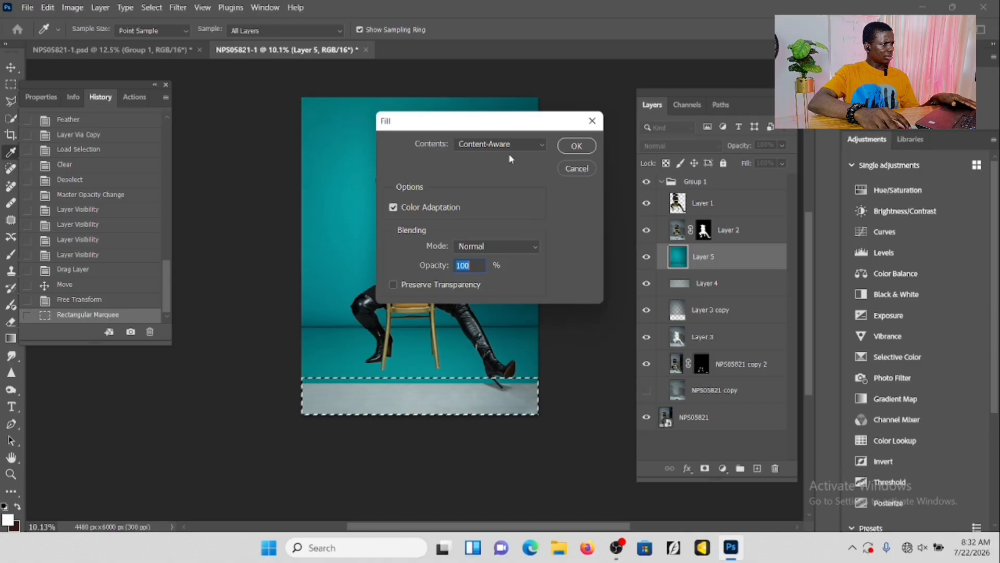
{"action": "left_click", "coordinate": [576, 145]}
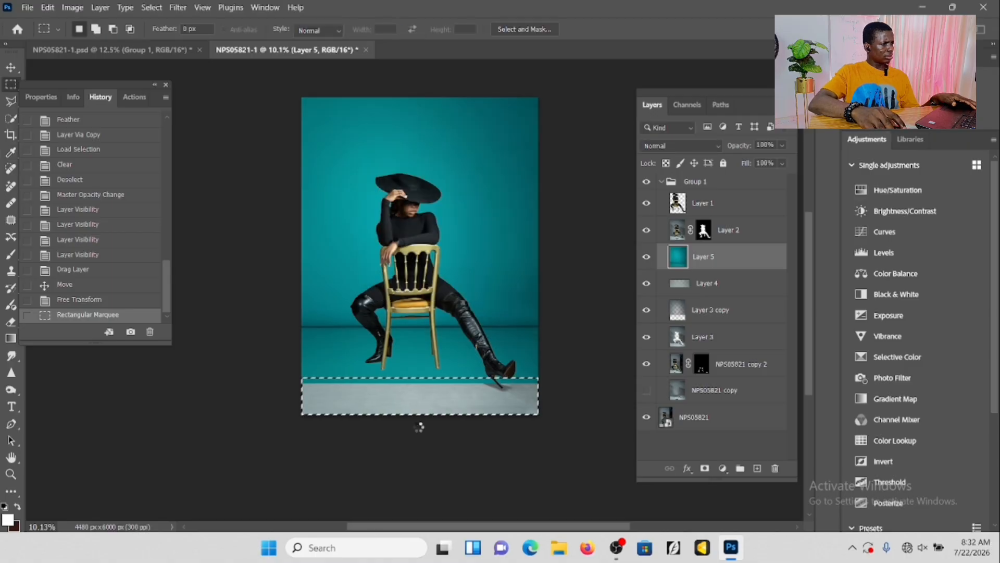
{"action": "key", "text": "ctrl+d"}
- Warp Layer 5 with the Arch preset at a bend of 27.5%, and shift it slightly downward to curve the floor line
{"action": "scroll", "coordinate": [484, 354], "scroll_direction": "up", "scroll_amount": 5}
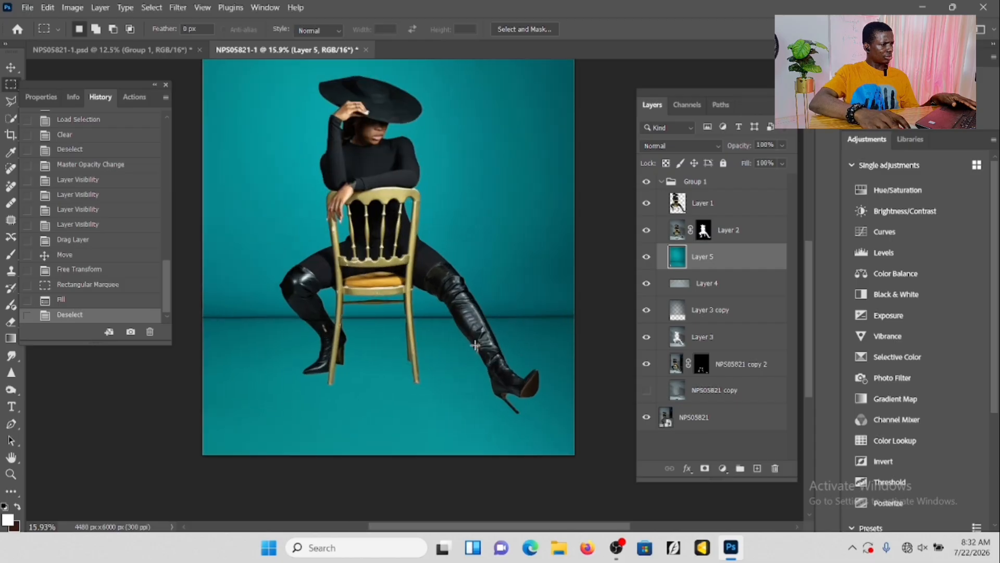
{"action": "scroll", "coordinate": [484, 354], "scroll_direction": "up", "scroll_amount": 2}
{"action": "scroll", "coordinate": [486, 344], "scroll_direction": "down", "scroll_amount": 8}
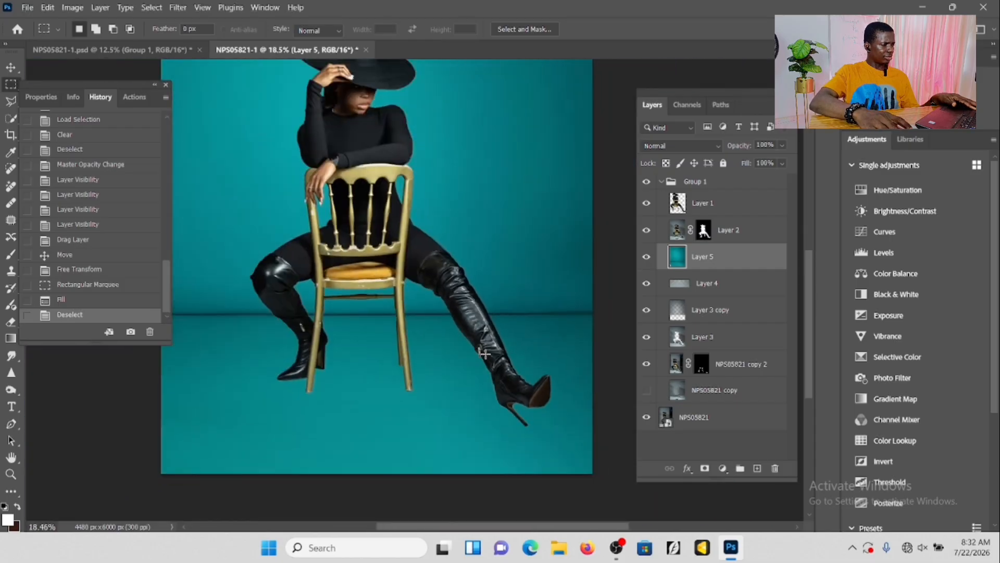
{"action": "left_click_drag", "start_coordinate": [488, 306], "coordinate": [469, 310]}
{"action": "scroll", "coordinate": [460, 263], "scroll_direction": "up", "scroll_amount": 5}
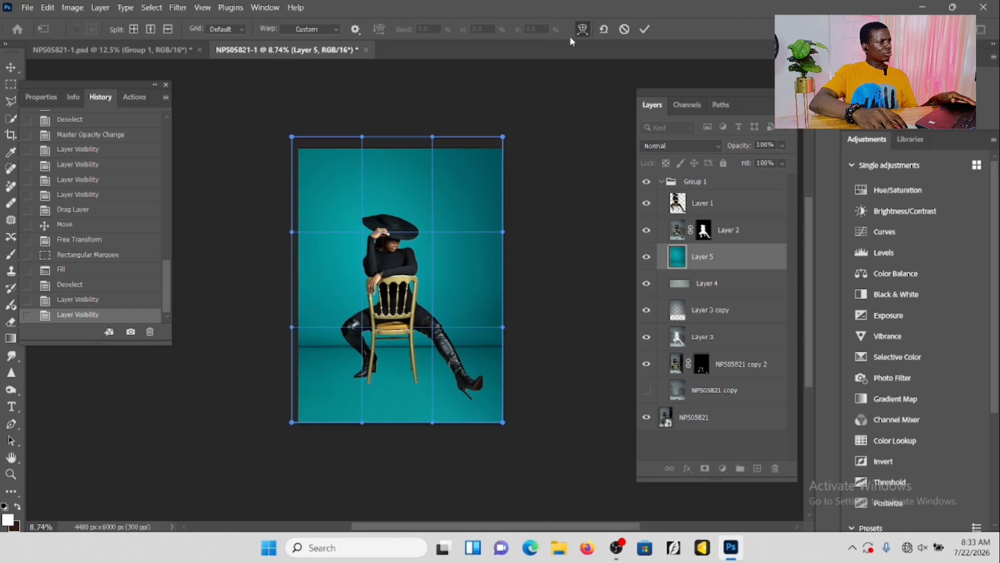
{"action": "left_click", "coordinate": [338, 30]}
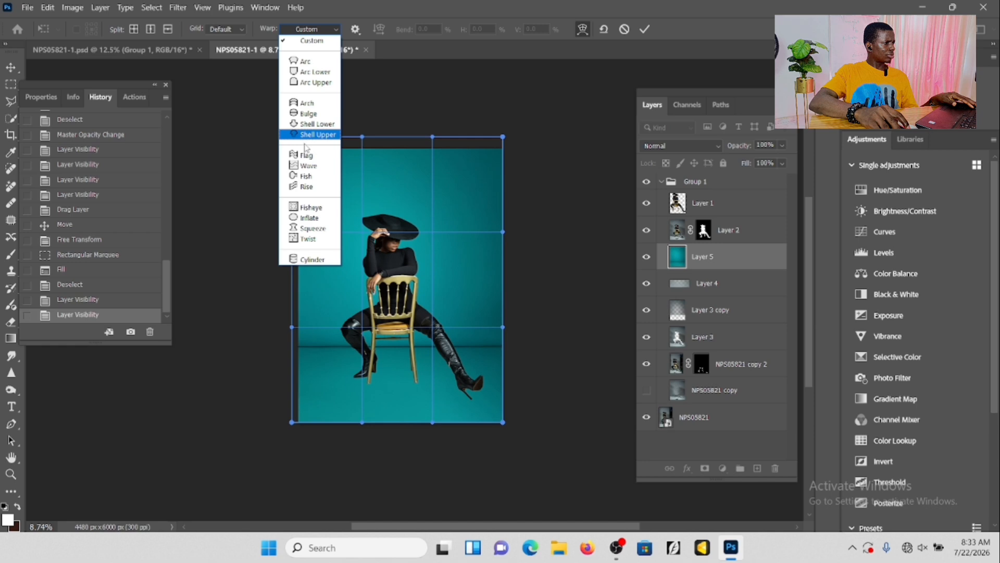
{"action": "left_click", "coordinate": [313, 104]}
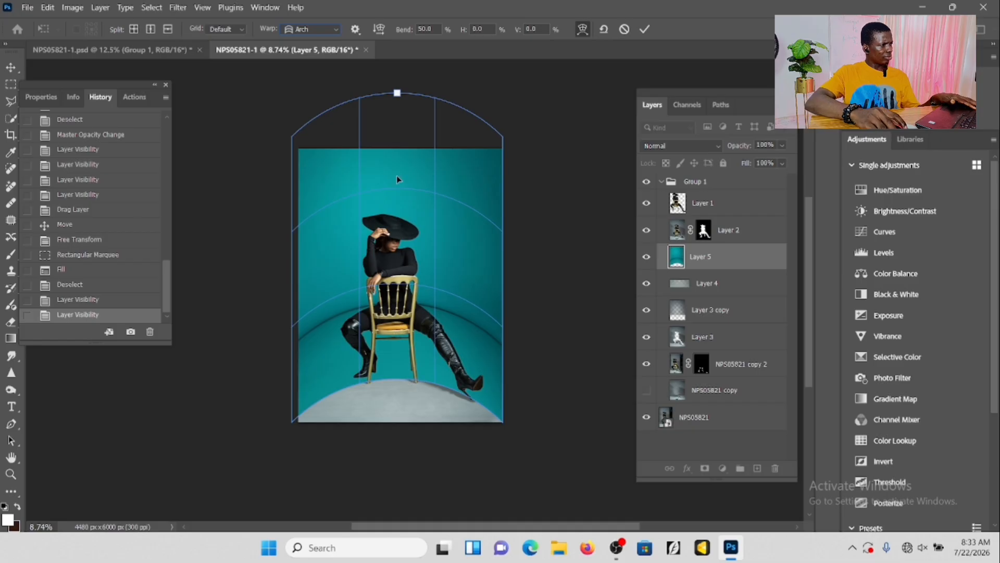
{"action": "left_click_drag", "start_coordinate": [397, 93], "coordinate": [397, 113]}
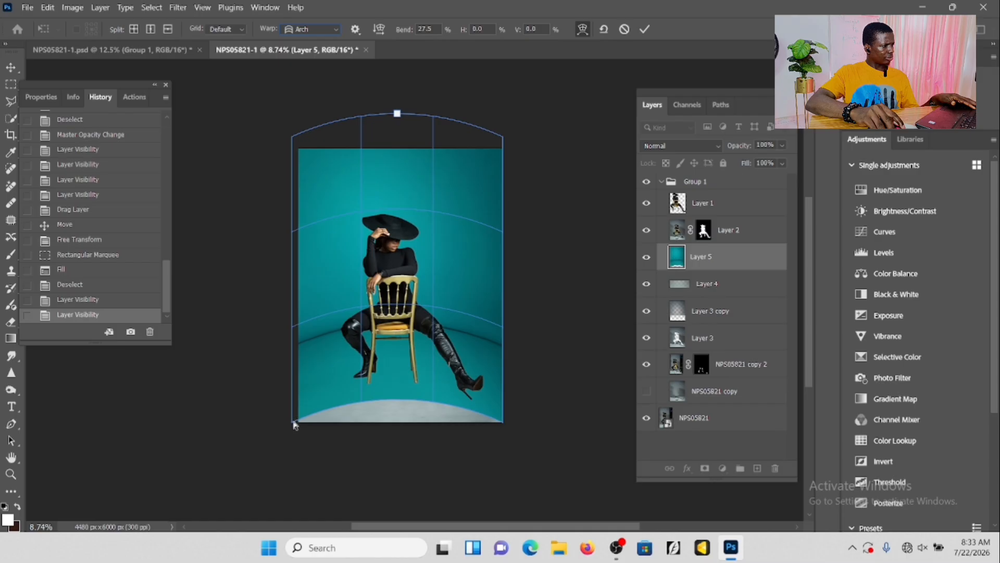
{"action": "mouse_move", "coordinate": [293, 339]}
{"action": "left_mouse_down"}
{"action": "mouse_move", "coordinate": [292, 329]}
{"action": "mouse_move", "coordinate": [294, 347]}
{"action": "left_mouse_up"}
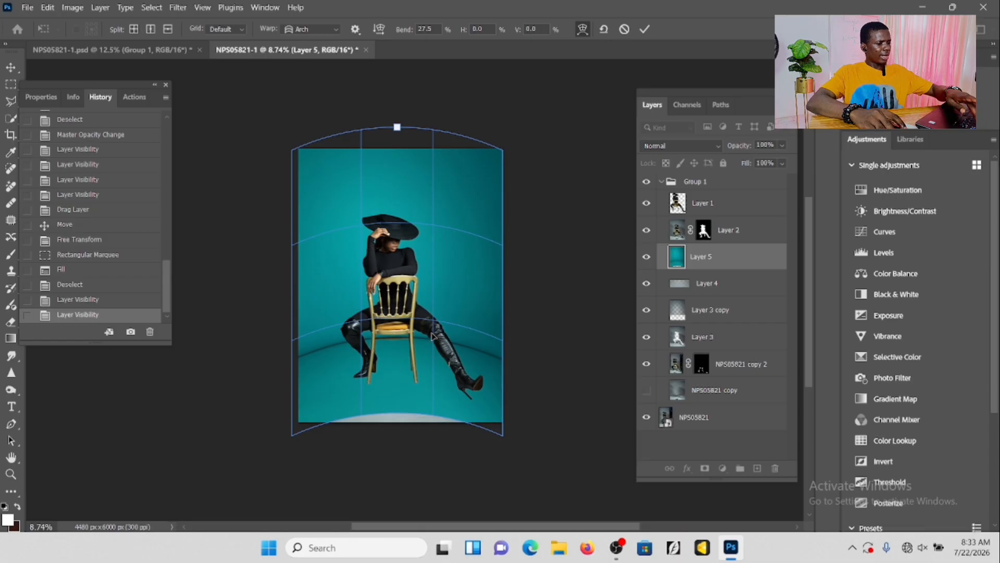
{"action": "key", "text": "ctrl+z"}
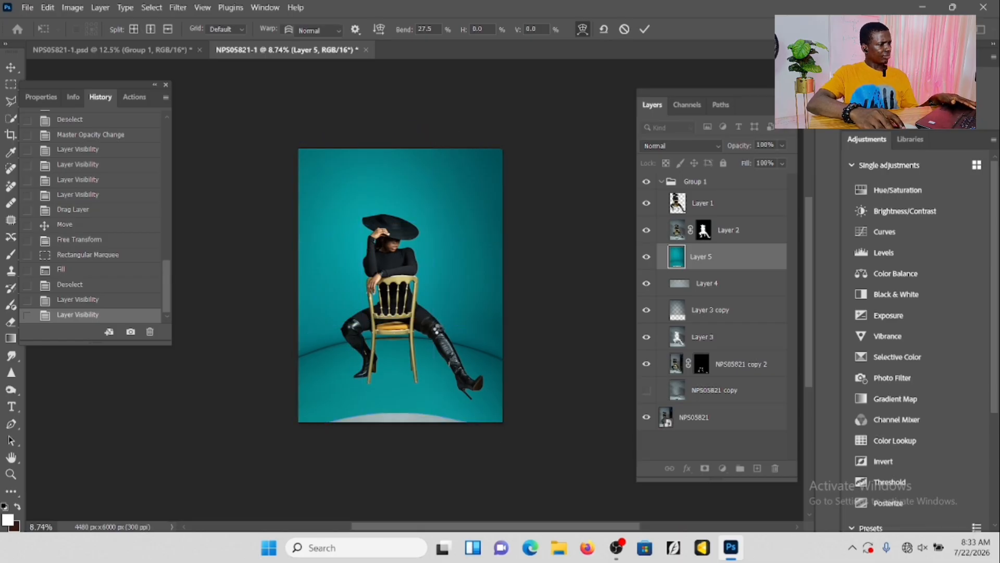
{"action": "key", "text": "Return"}
- Fill the lower strip containing the curved grey gap on Layer 5 with Content-Aware, and remove the selection
{"action": "scroll", "coordinate": [423, 401], "scroll_direction": "up", "scroll_amount": 3}
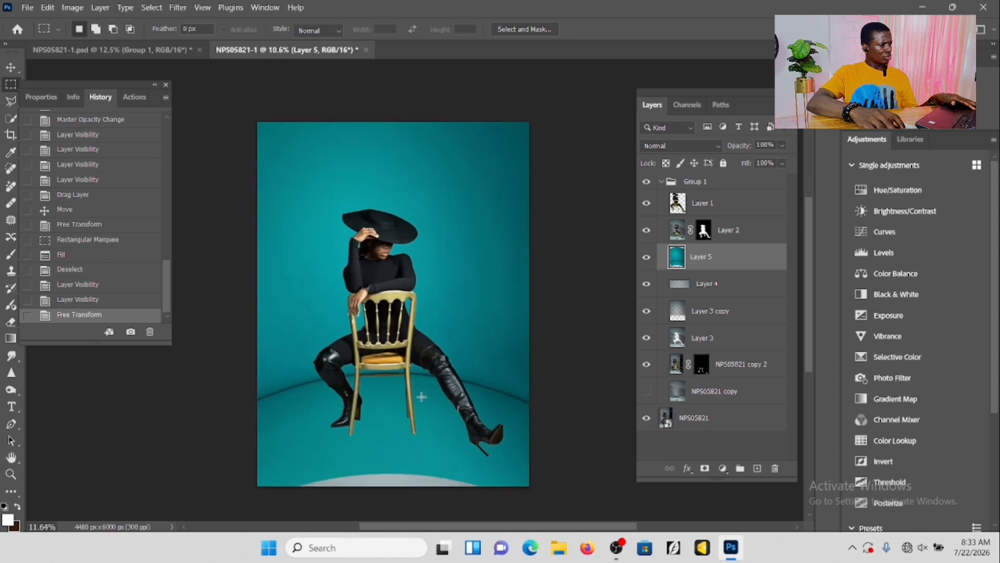
{"action": "scroll", "coordinate": [424, 365], "scroll_direction": "down", "scroll_amount": 2}
{"action": "scroll", "coordinate": [425, 334], "scroll_direction": "down", "scroll_amount": 3}
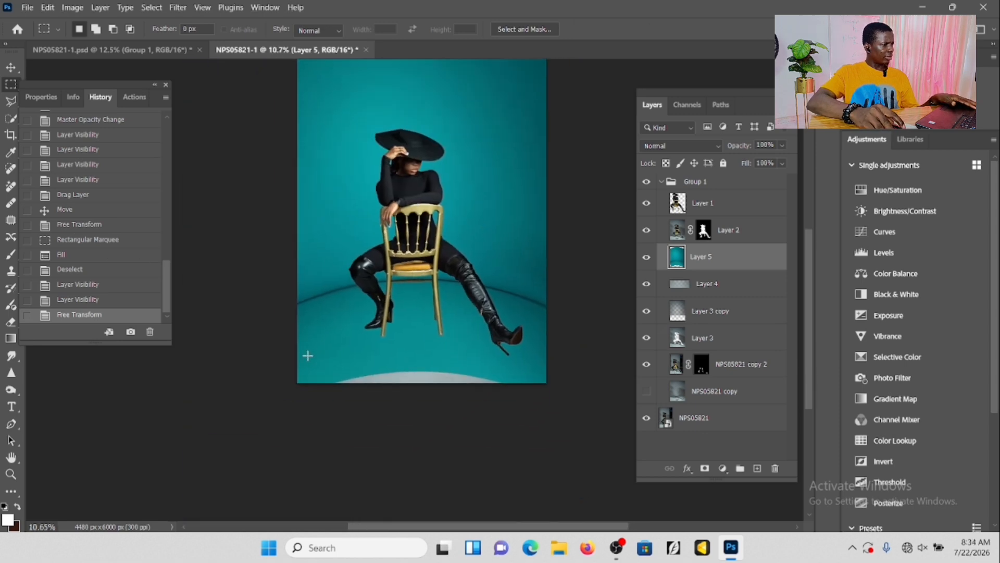
{"action": "mouse_move", "coordinate": [298, 354]}
{"action": "left_mouse_down"}
{"action": "mouse_move", "coordinate": [541, 440]}
{"action": "mouse_move", "coordinate": [566, 471]}
{"action": "left_mouse_up"}
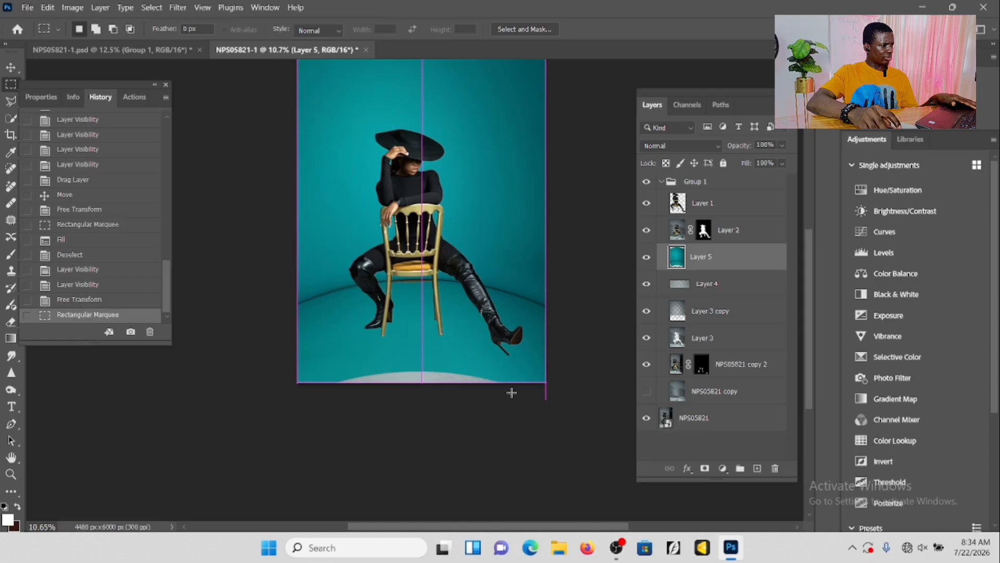
{"action": "right_click", "coordinate": [407, 237]}
{"action": "left_click", "coordinate": [427, 393]}
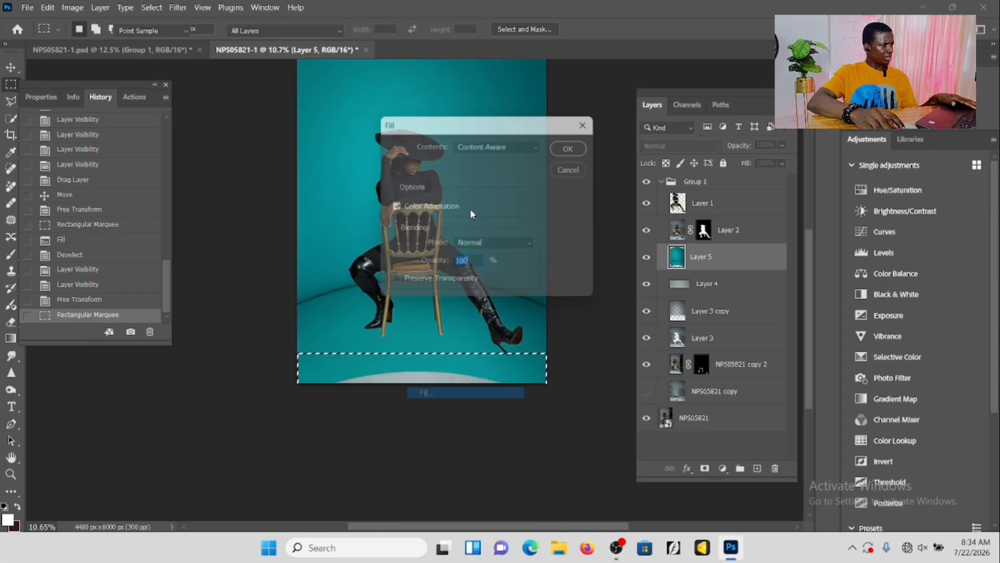
{"action": "left_click", "coordinate": [569, 151]}
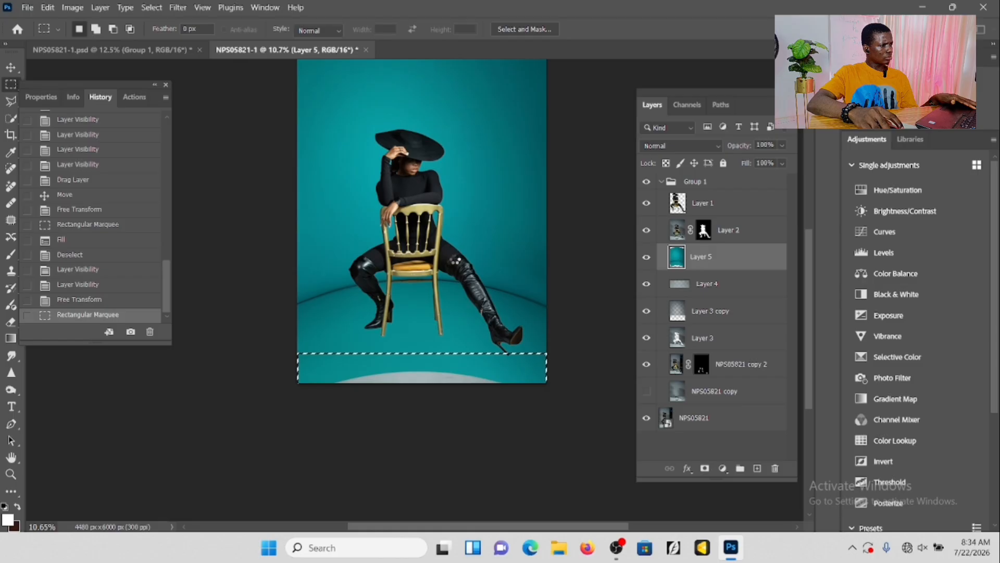
{"action": "key", "text": "ctrl+d"}
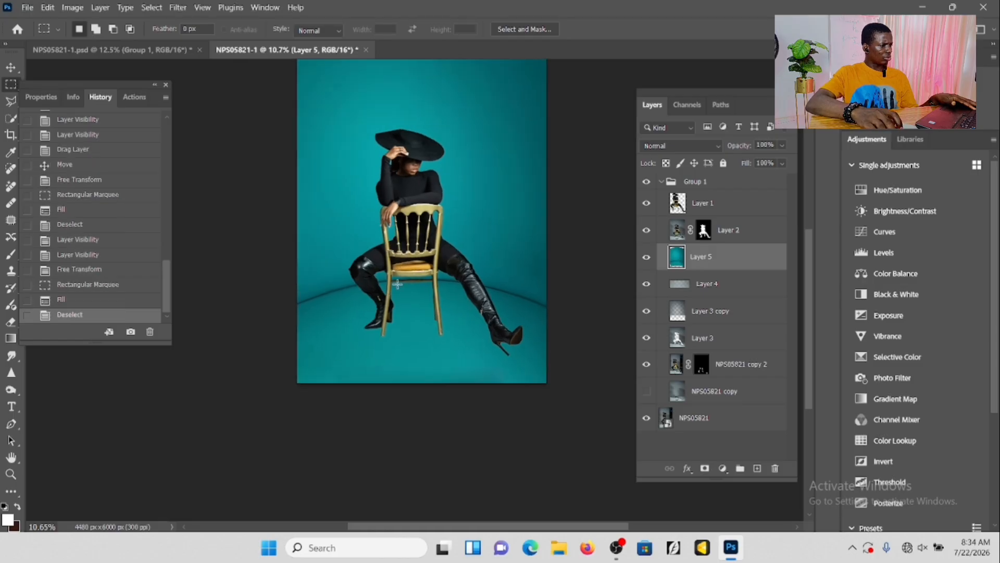
- Set Layer 5's blending mode to Soft Light
{"action": "scroll", "coordinate": [401, 303], "scroll_direction": "up", "scroll_amount": 2}
{"action": "scroll", "coordinate": [401, 303], "scroll_direction": "up", "scroll_amount": 2}
{"action": "left_click_drag", "start_coordinate": [423, 300], "coordinate": [433, 398]}
{"action": "scroll", "coordinate": [432, 398], "scroll_direction": "down", "scroll_amount": 5}
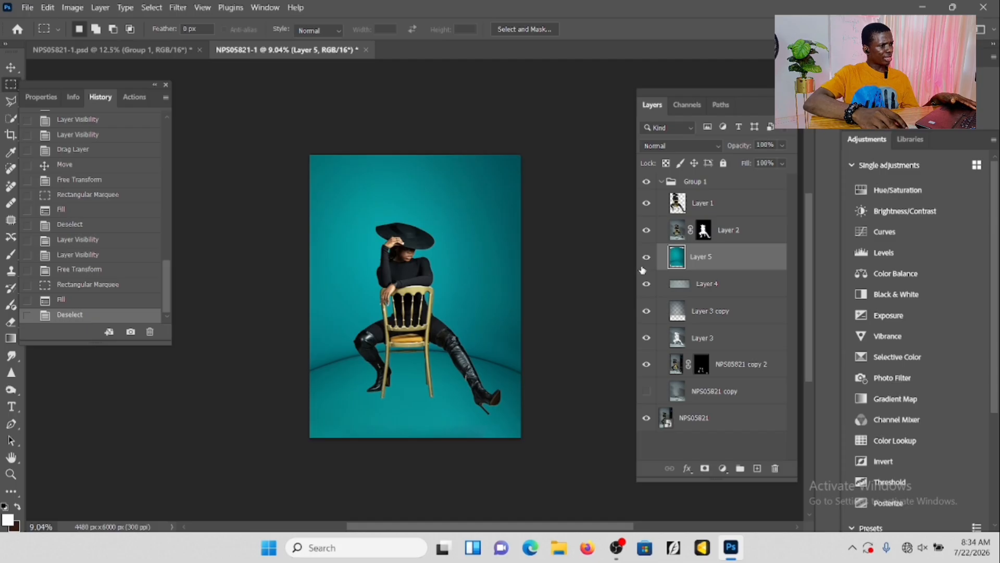
{"action": "left_click", "coordinate": [715, 144]}
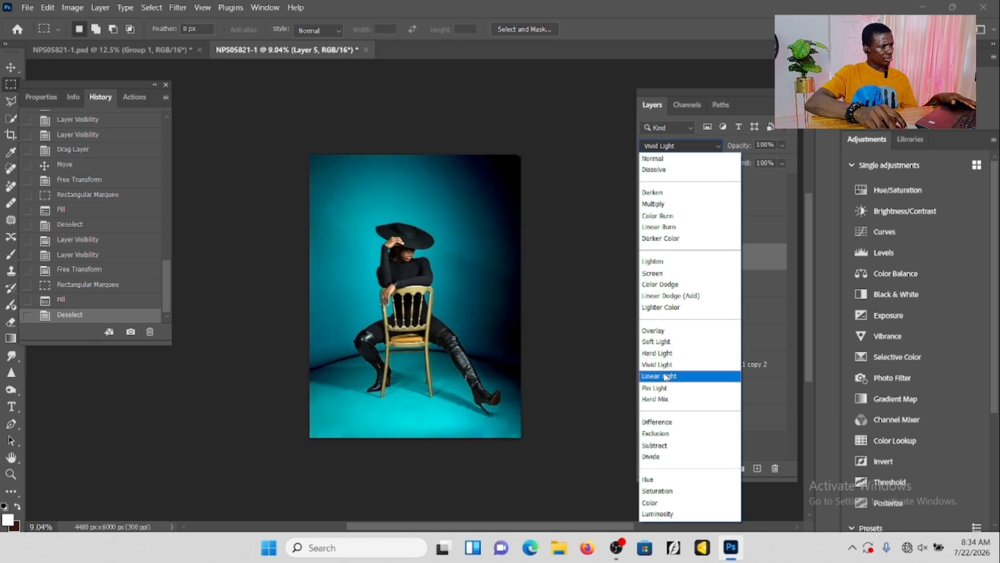
{"action": "left_click", "coordinate": [663, 344]}
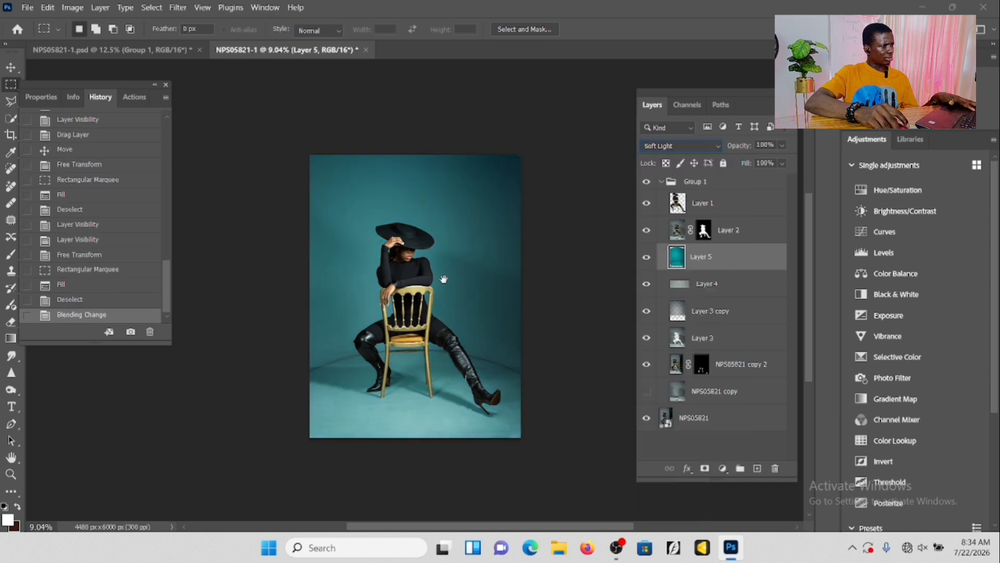
- Merge Layer 4 and Layer 3 copy into a single floor layer
{"action": "scroll", "coordinate": [459, 277], "scroll_direction": "up", "scroll_amount": 6}
{"action": "scroll", "coordinate": [454, 226], "scroll_direction": "down", "scroll_amount": 3}
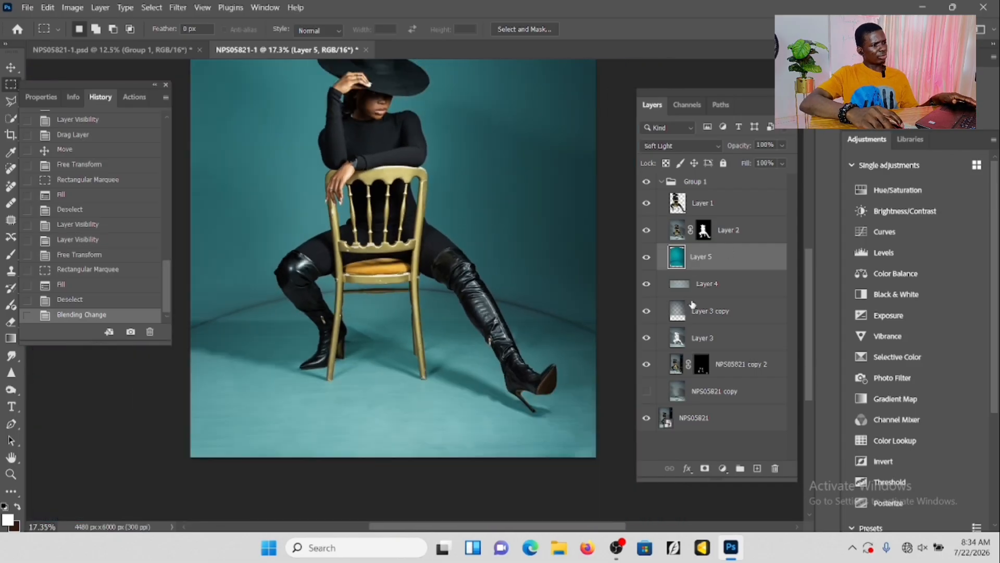
{"action": "left_click", "coordinate": [710, 288]}
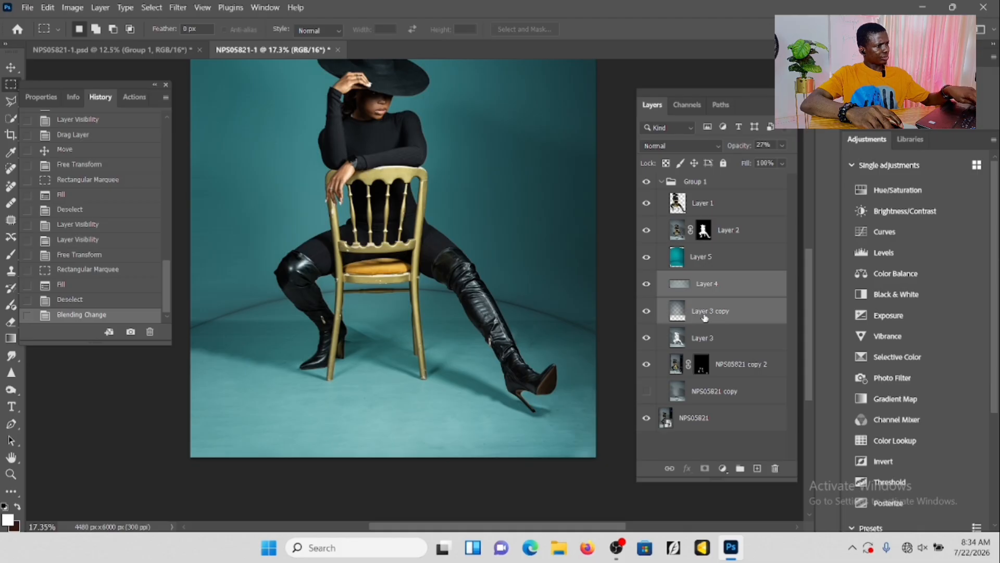
{"action": "key", "text": "ctrl+e"}
{"action": "scroll", "coordinate": [518, 277], "scroll_direction": "down", "scroll_amount": 3}
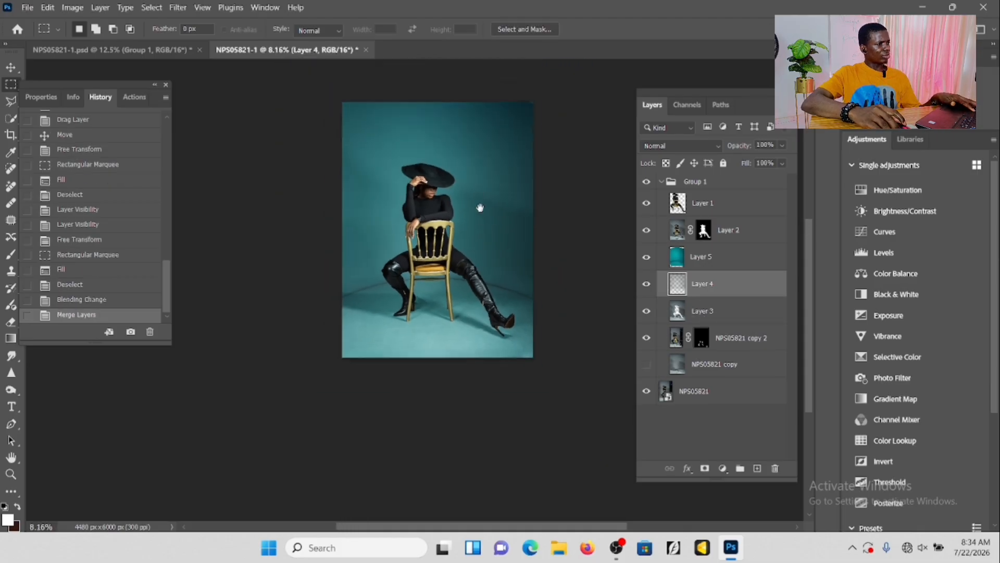
- Apply a Hue/Saturation adjustment to Layer 4 with saturation -100 and lightness -20
{"action": "scroll", "coordinate": [480, 235], "scroll_direction": "up", "scroll_amount": 1}
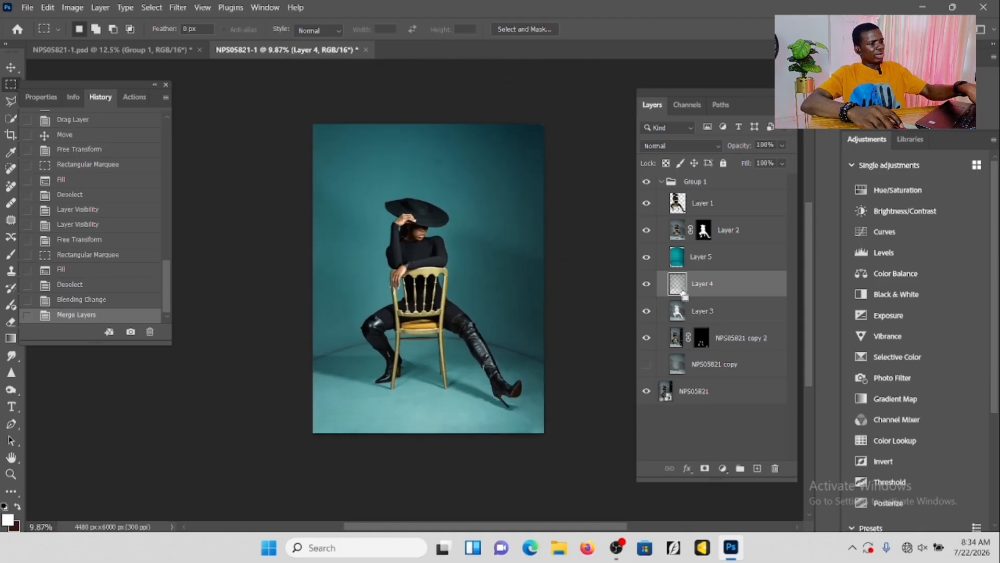
{"action": "key", "text": "ctrl+u"}
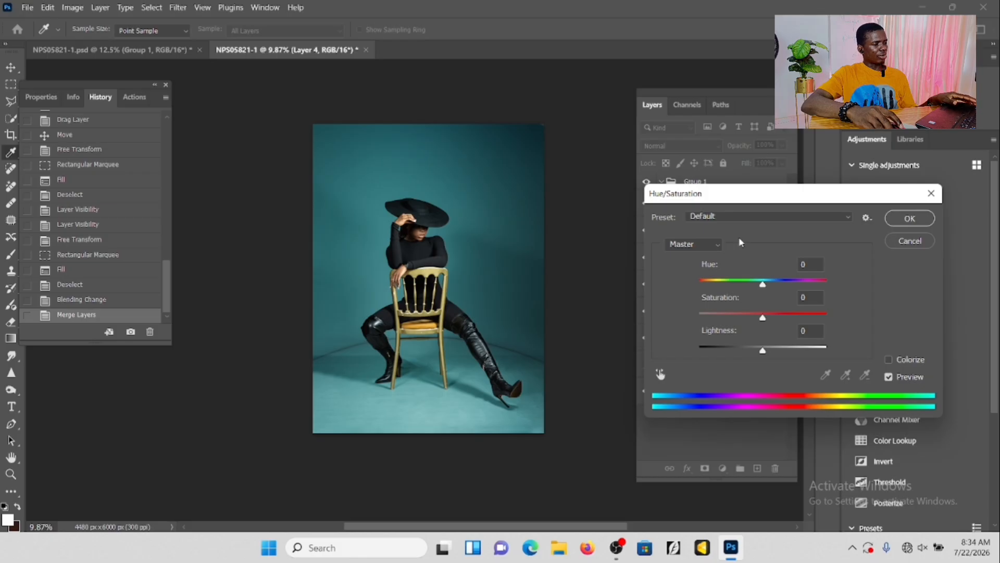
{"action": "left_click_drag", "start_coordinate": [763, 193], "coordinate": [904, 179]}
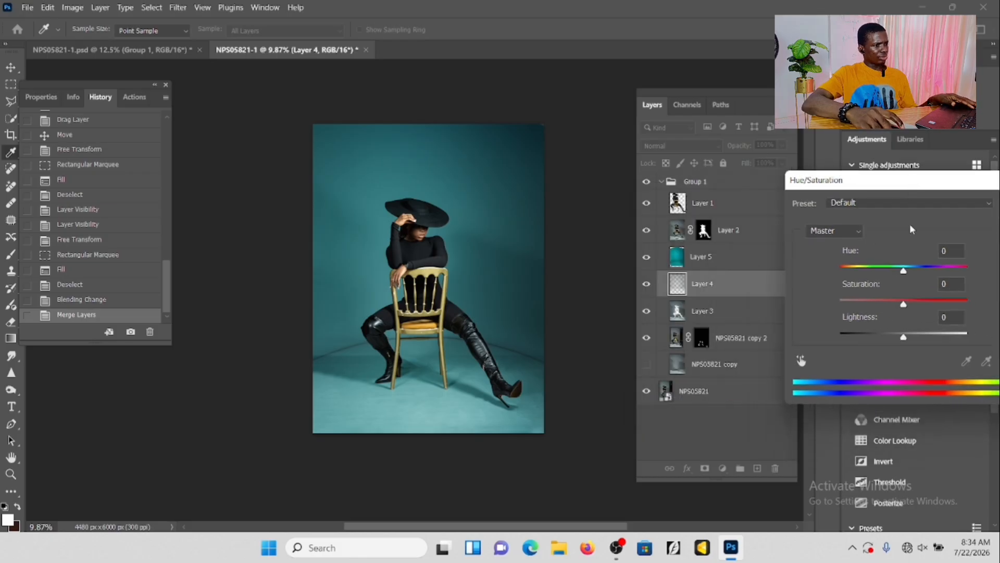
{"action": "left_click_drag", "start_coordinate": [893, 308], "coordinate": [807, 312]}
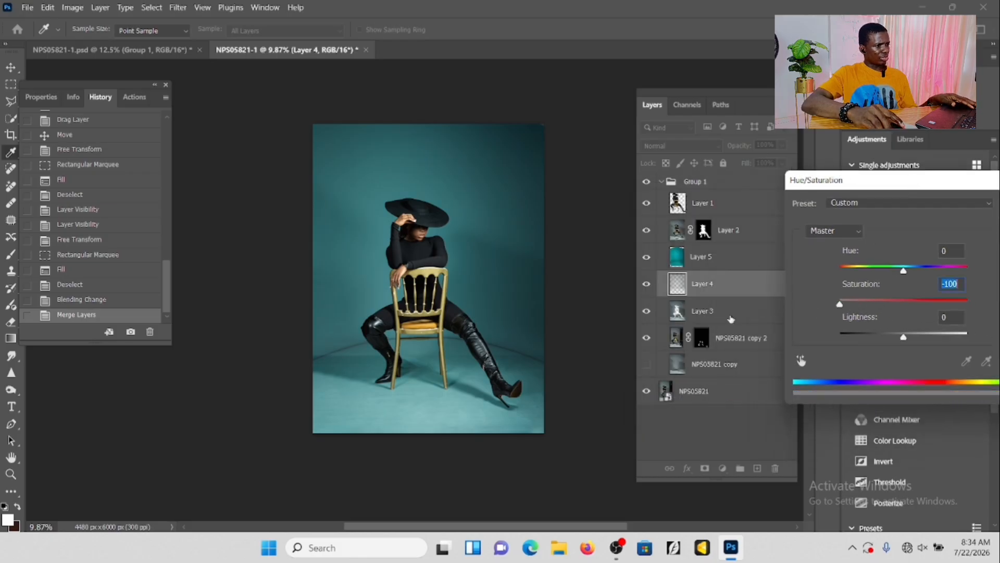
{"action": "mouse_move", "coordinate": [894, 338]}
{"action": "left_mouse_down"}
{"action": "mouse_move", "coordinate": [909, 339]}
{"action": "mouse_move", "coordinate": [893, 344]}
{"action": "mouse_move", "coordinate": [890, 331]}
{"action": "left_mouse_up"}
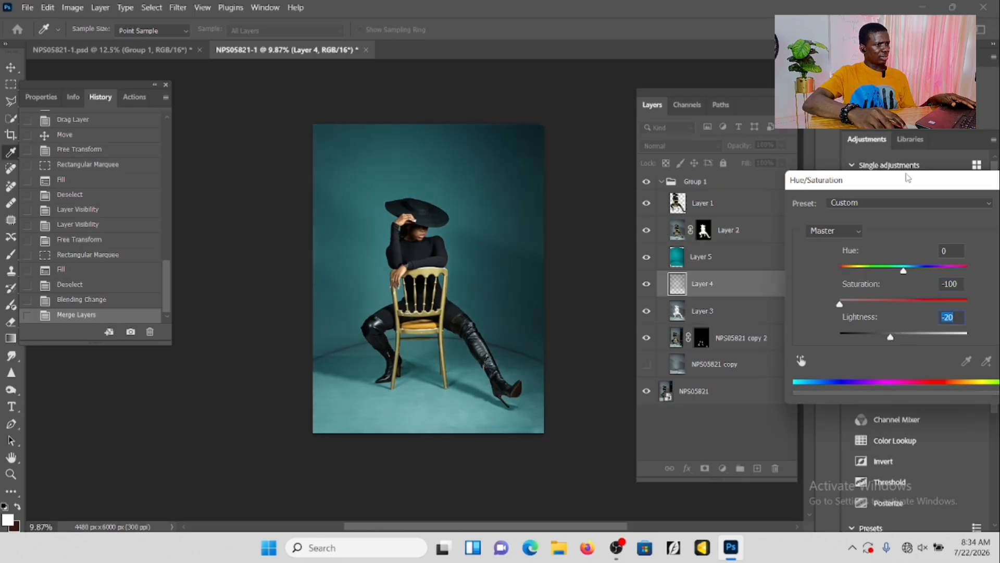
{"action": "left_click_drag", "start_coordinate": [908, 178], "coordinate": [722, 193]}
{"action": "left_click", "coordinate": [865, 219]}
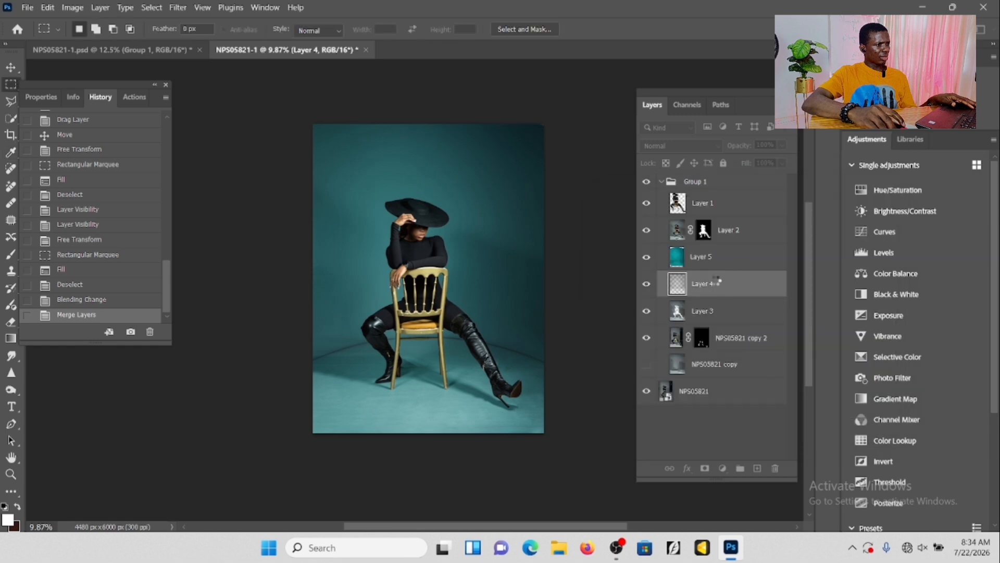
- Apply the same Hue/Saturation settings, saturation -100 and lightness -20, to Layer 3
{"action": "left_click", "coordinate": [697, 311]}
{"action": "left_click", "coordinate": [695, 311], "text": "ctrl"}
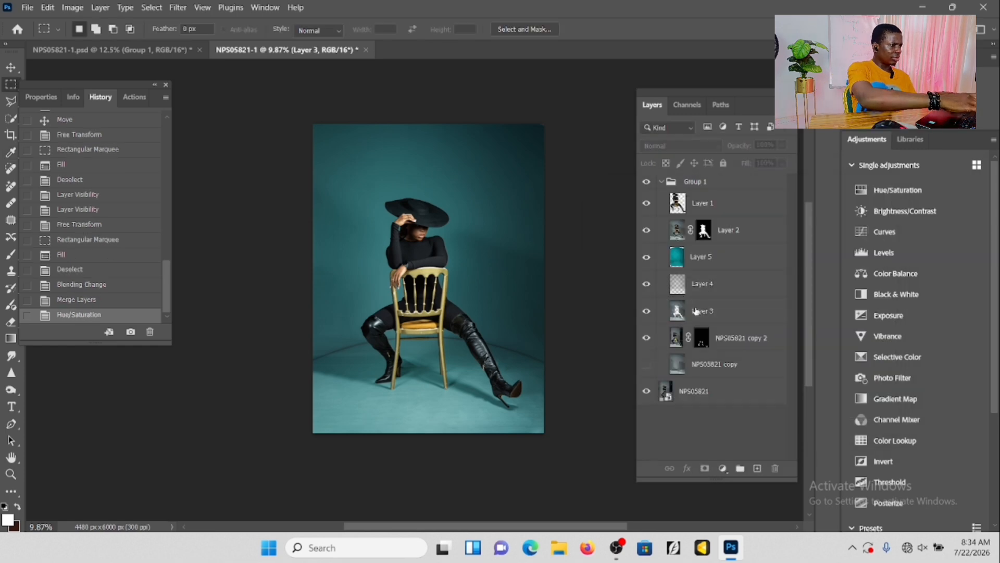
{"action": "left_click", "coordinate": [701, 312]}
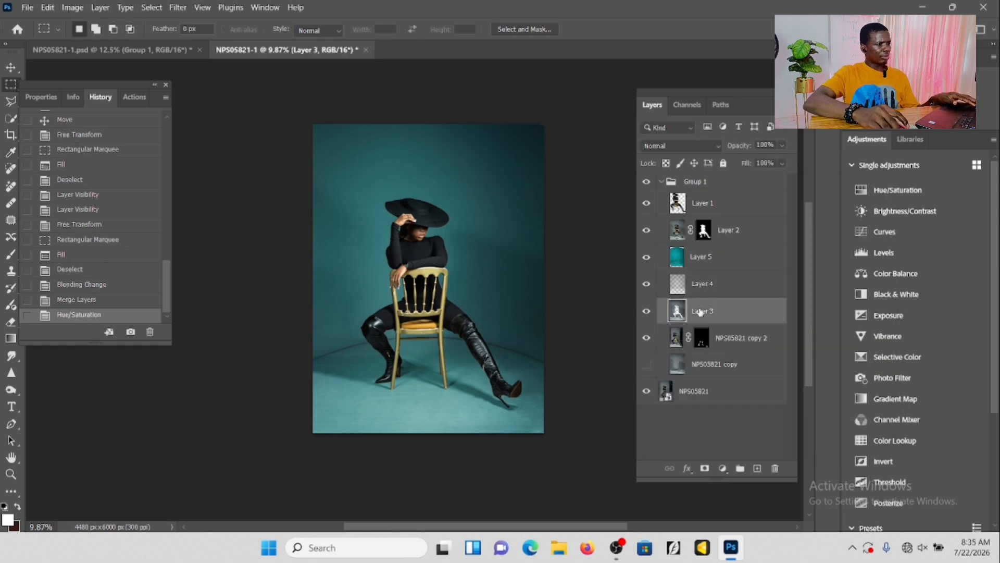
{"action": "key", "text": "ctrl+alt+u"}
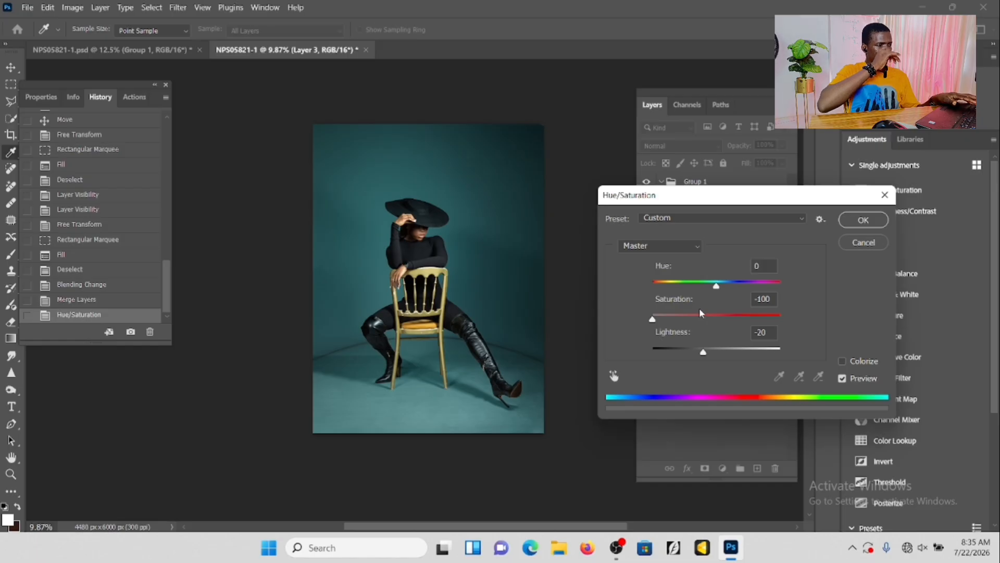
{"action": "left_click", "coordinate": [862, 220]}
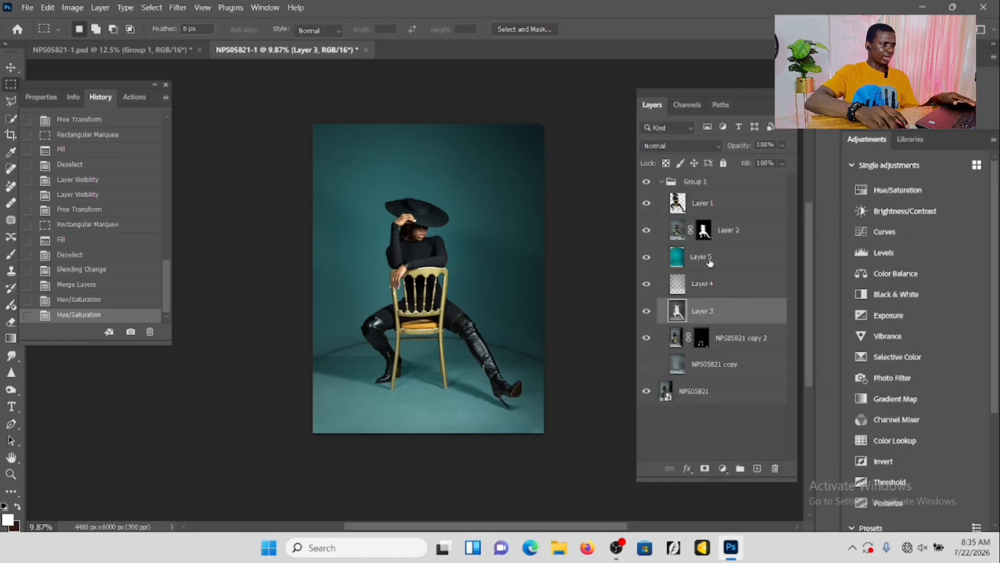
- Add a Hue/Saturation adjustment layer above Layer 5 and clip it to that layer
{"action": "left_click", "coordinate": [700, 263]}
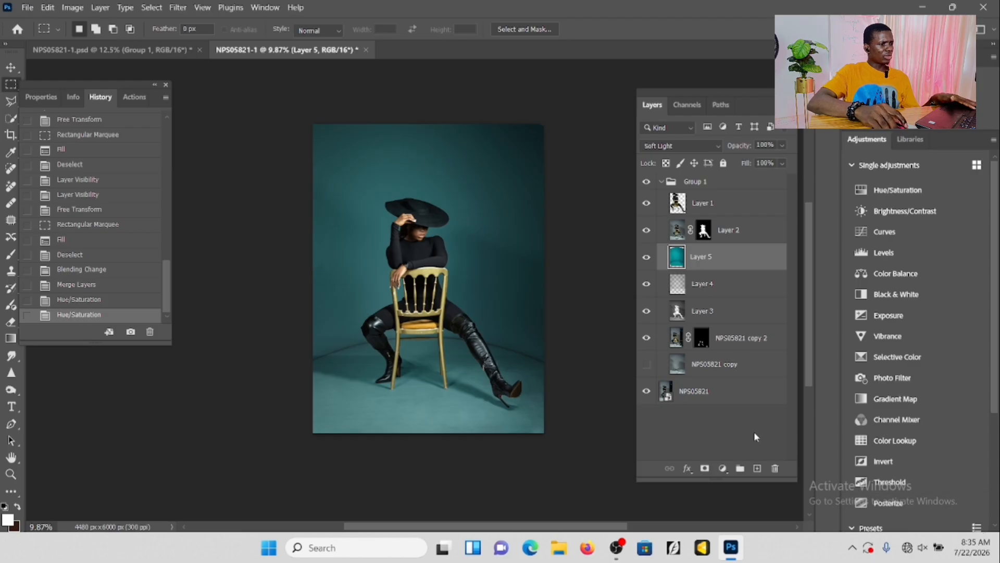
{"action": "left_click", "coordinate": [723, 469]}
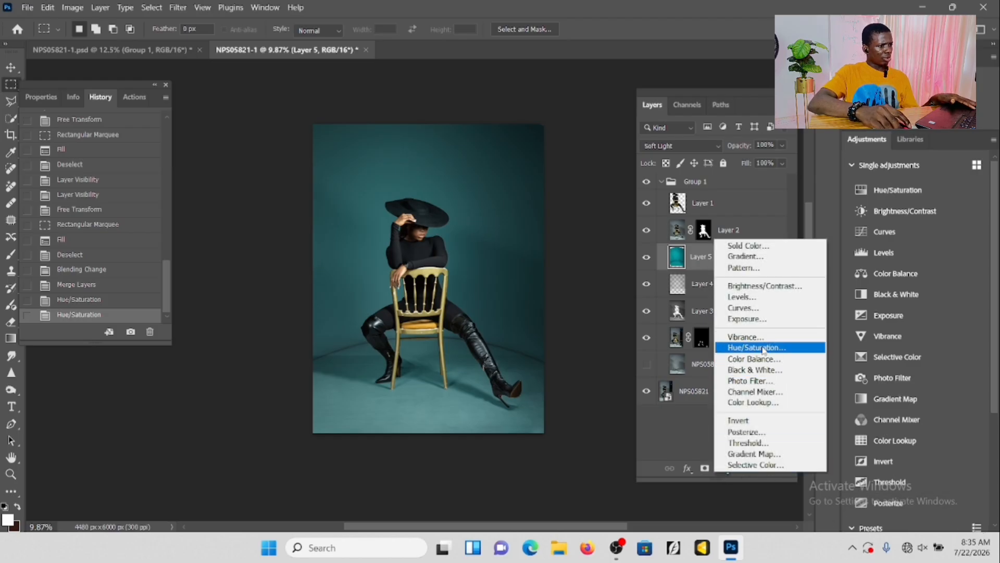
{"action": "left_click", "coordinate": [763, 348]}
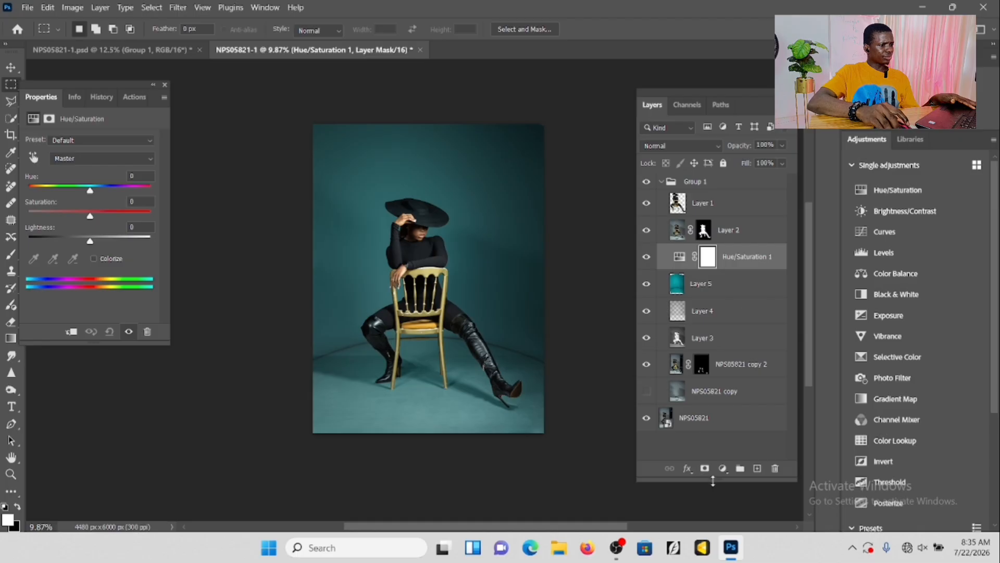
{"action": "left_click_drag", "start_coordinate": [346, 305], "coordinate": [328, 286]}
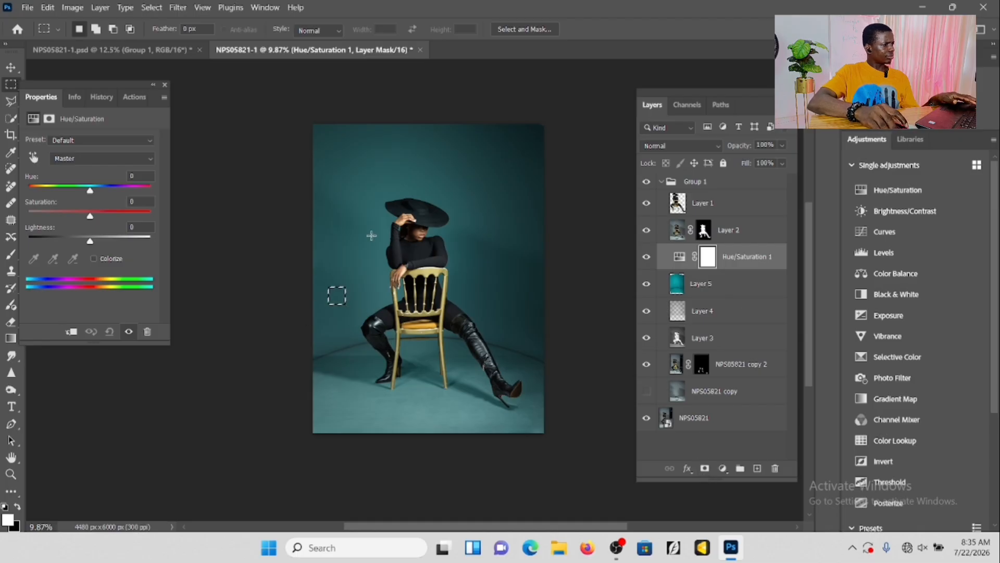
{"action": "key", "text": "ctrl+d"}
{"action": "left_click", "coordinate": [71, 331]}
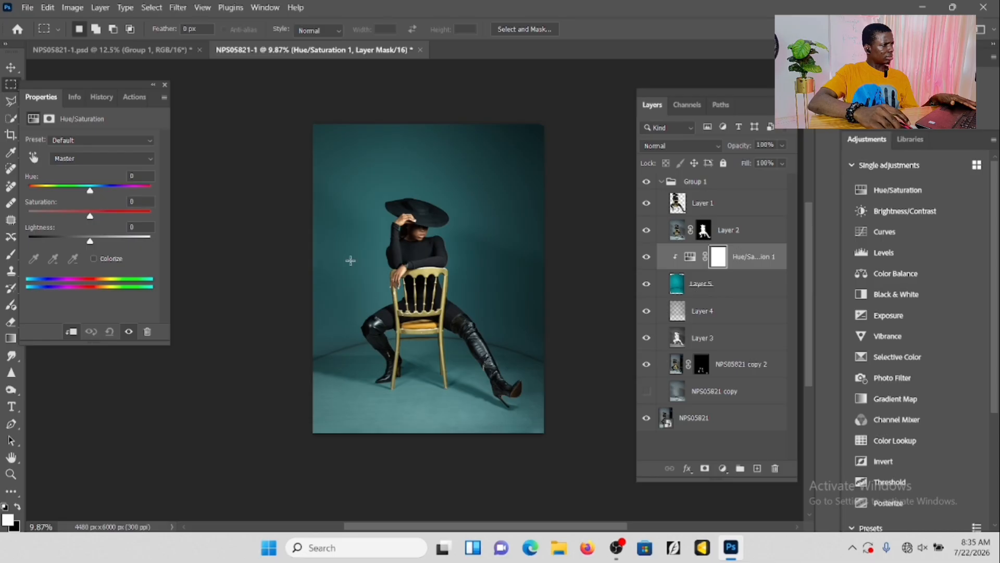
- Set the clipped Hue/Saturation adjustment to hue -5, saturation +76 and lightness +6, and check the backdrop up close
{"action": "left_click_drag", "start_coordinate": [91, 216], "coordinate": [138, 233]}
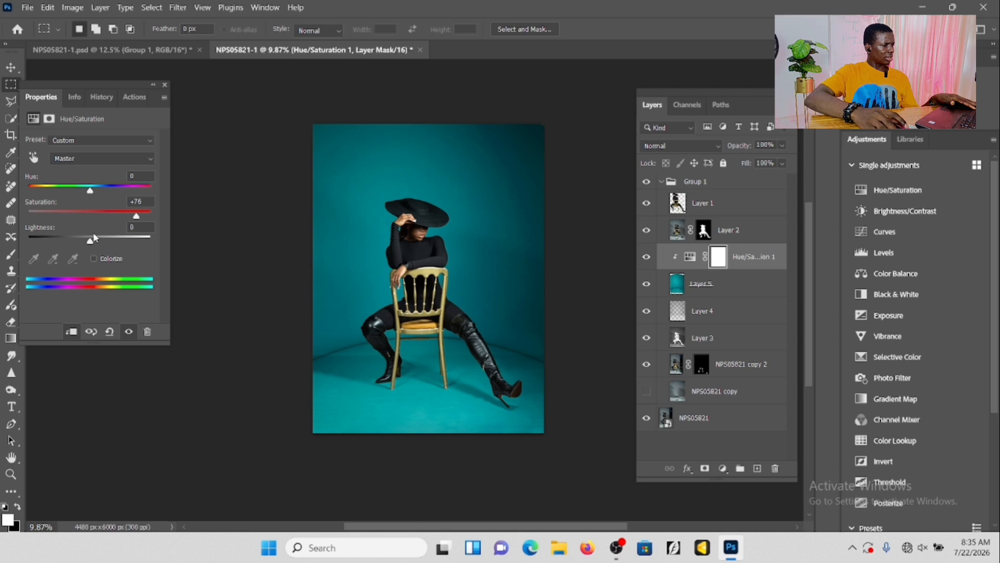
{"action": "left_click_drag", "start_coordinate": [90, 193], "coordinate": [88, 193]}
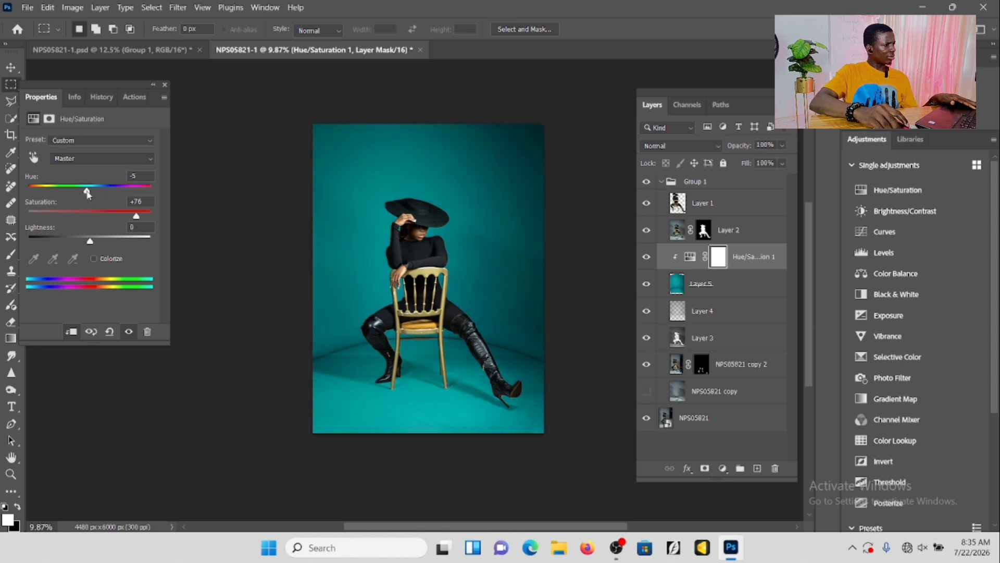
{"action": "left_click_drag", "start_coordinate": [91, 244], "coordinate": [94, 245]}
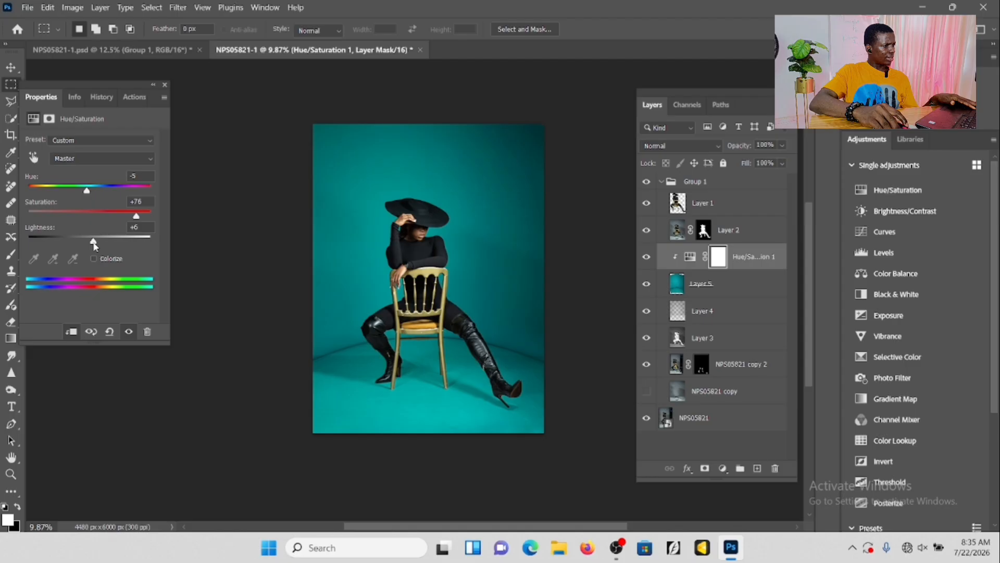
{"action": "scroll", "coordinate": [414, 309], "scroll_direction": "up", "scroll_amount": 6}
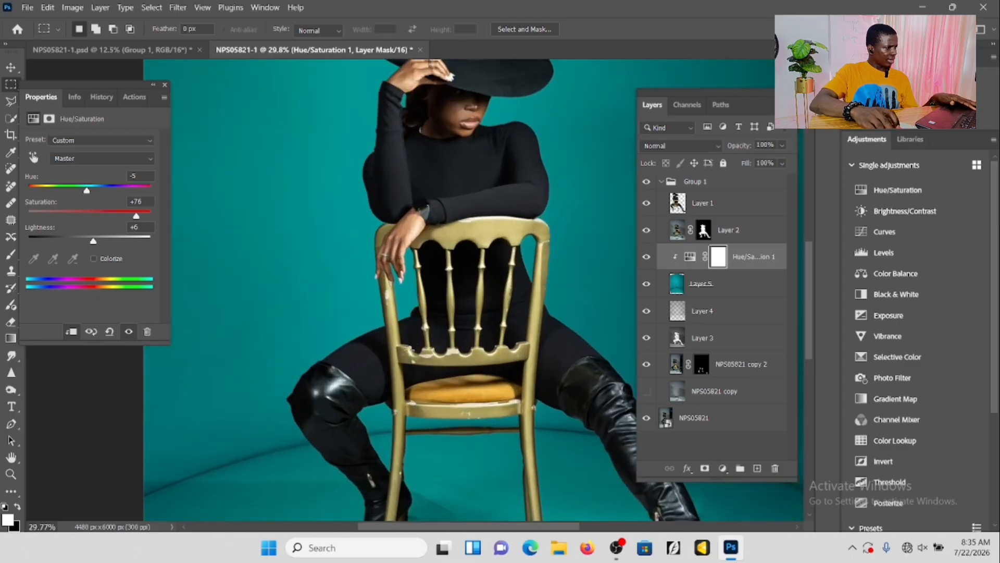
{"action": "scroll", "coordinate": [414, 309], "scroll_direction": "down", "scroll_amount": 3}
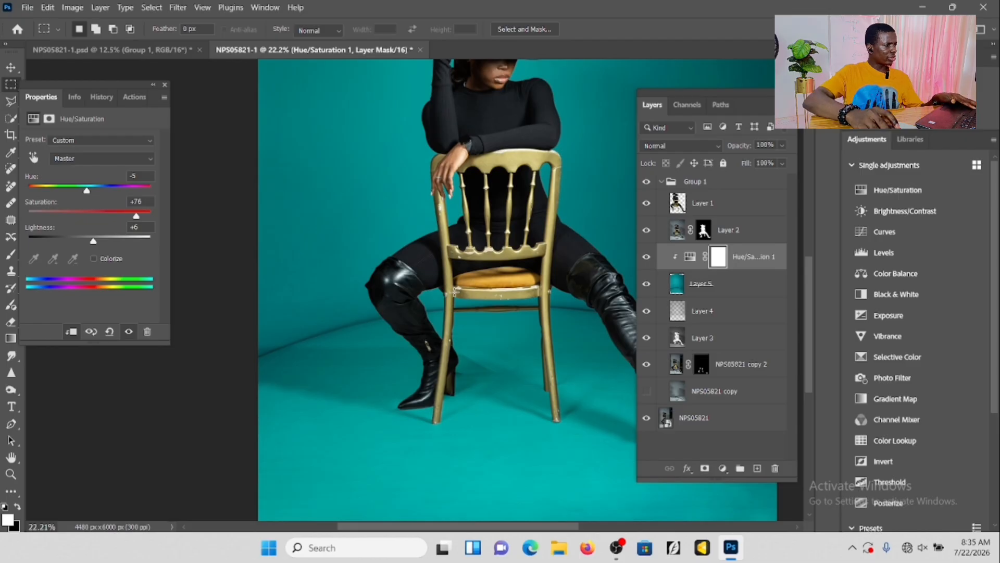
{"action": "scroll", "coordinate": [419, 307], "scroll_direction": "up", "scroll_amount": 2}
{"action": "scroll", "coordinate": [420, 307], "scroll_direction": "down", "scroll_amount": 4}
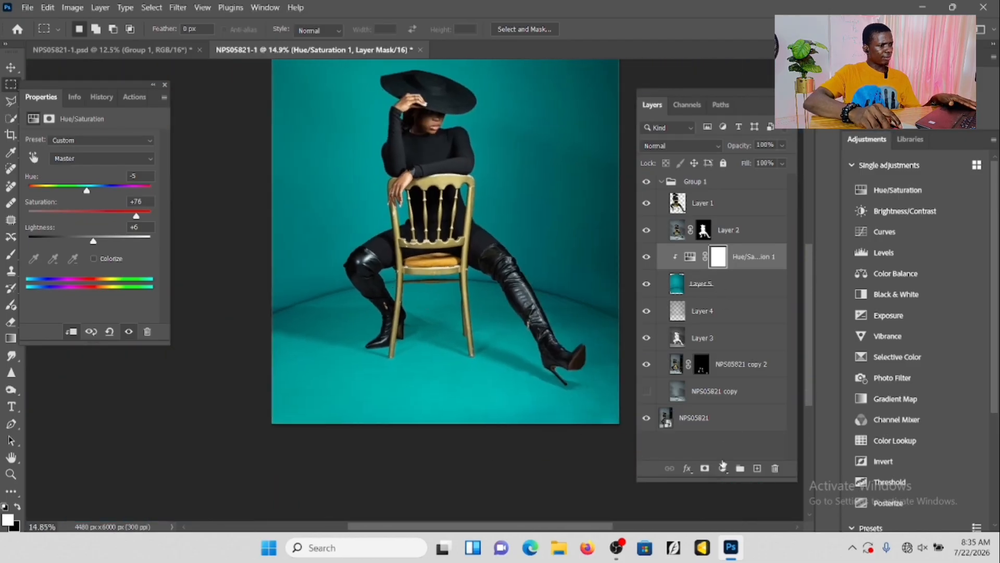
- Add a Brightness/Contrast adjustment clipped to Layer 5 with brightness 22 and contrast 100, and inspect the shadows around the chair and boots
{"action": "left_click", "coordinate": [723, 467]}
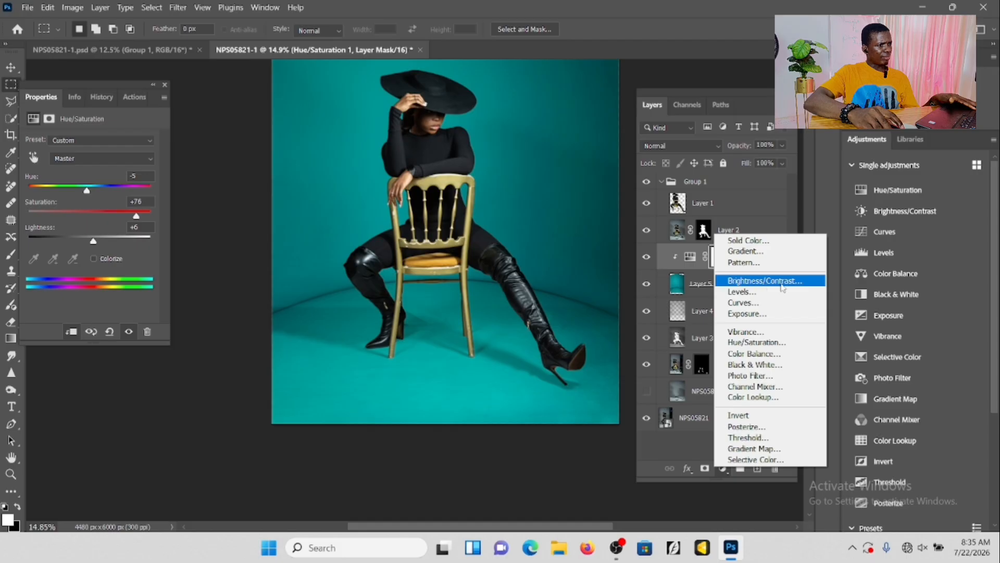
{"action": "left_click", "coordinate": [790, 286]}
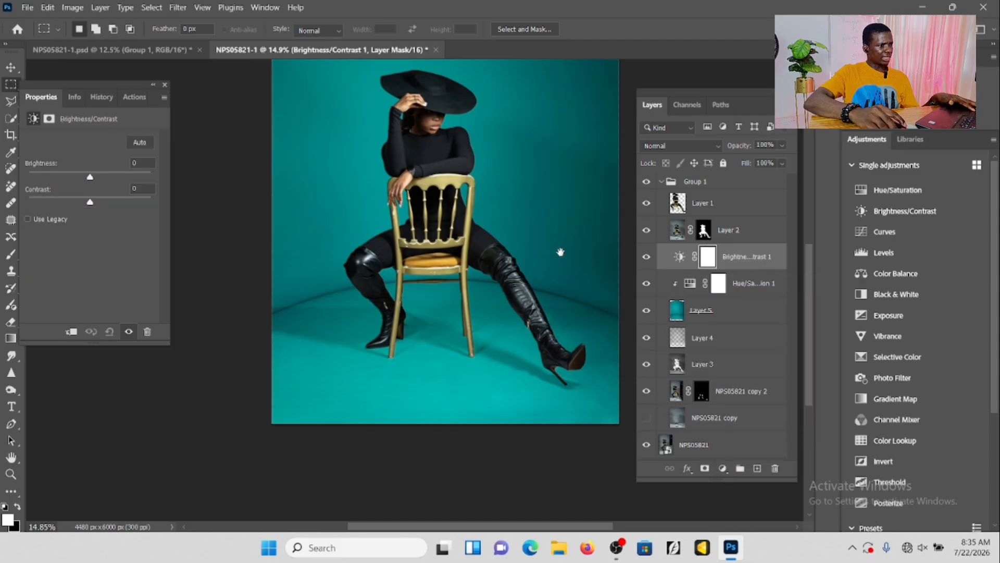
{"action": "left_click_drag", "start_coordinate": [560, 252], "coordinate": [532, 301]}
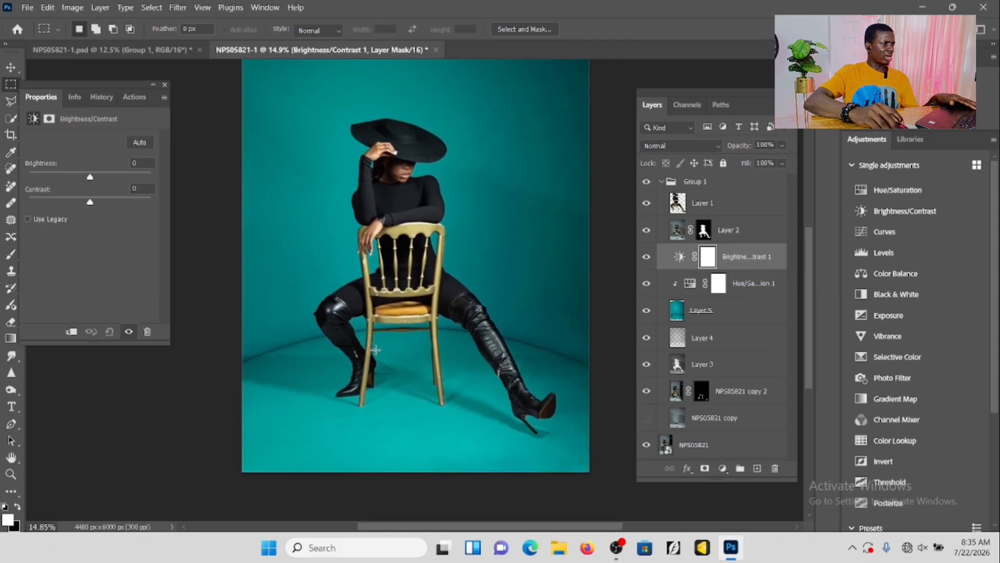
{"action": "left_click", "coordinate": [71, 332]}
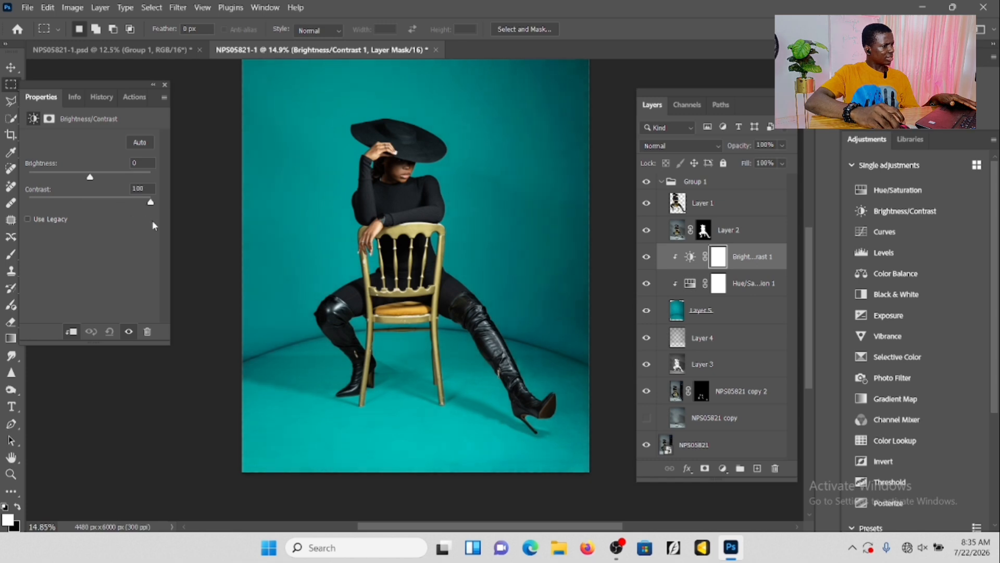
{"action": "scroll", "coordinate": [398, 344], "scroll_direction": "up", "scroll_amount": 5}
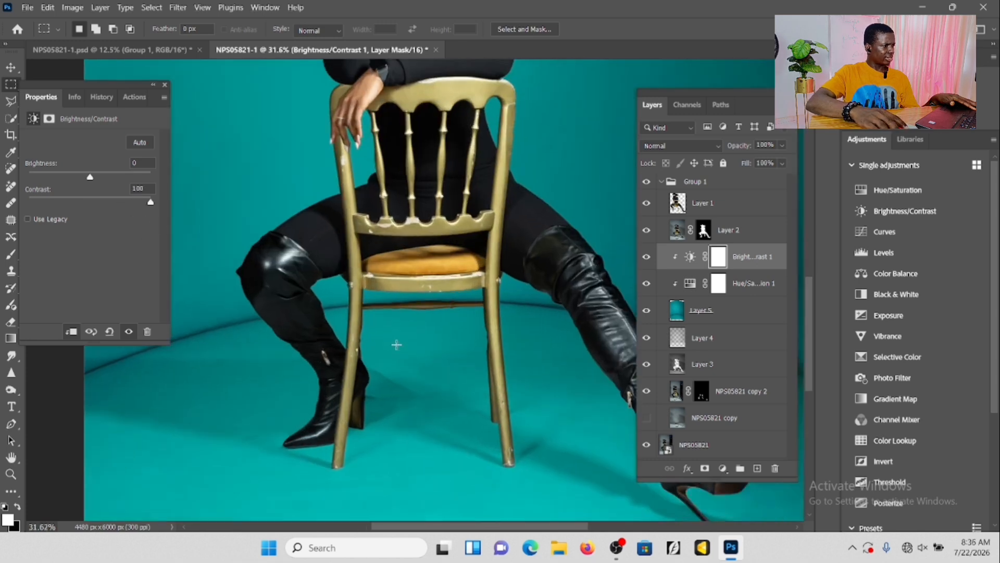
{"action": "scroll", "coordinate": [398, 345], "scroll_direction": "down", "scroll_amount": 5}
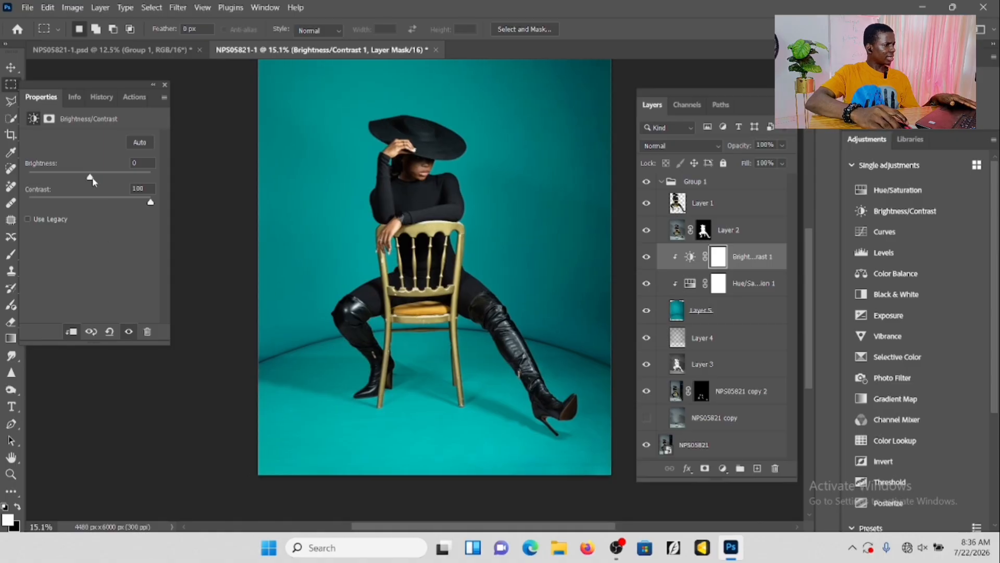
{"action": "left_click_drag", "start_coordinate": [92, 177], "coordinate": [97, 176]}
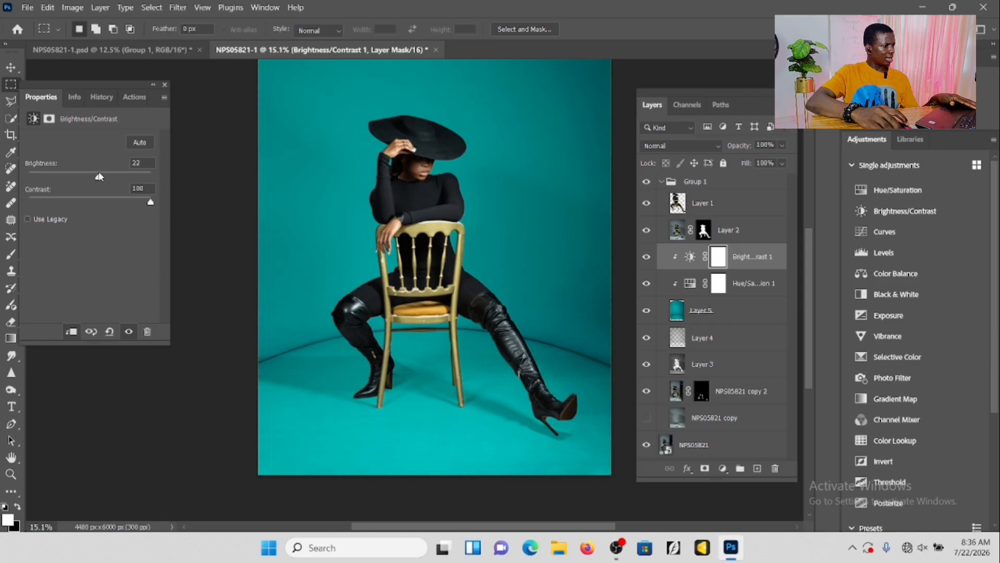
{"action": "scroll", "coordinate": [446, 230], "scroll_direction": "up", "scroll_amount": 2}
{"action": "scroll", "coordinate": [420, 230], "scroll_direction": "down", "scroll_amount": 5}
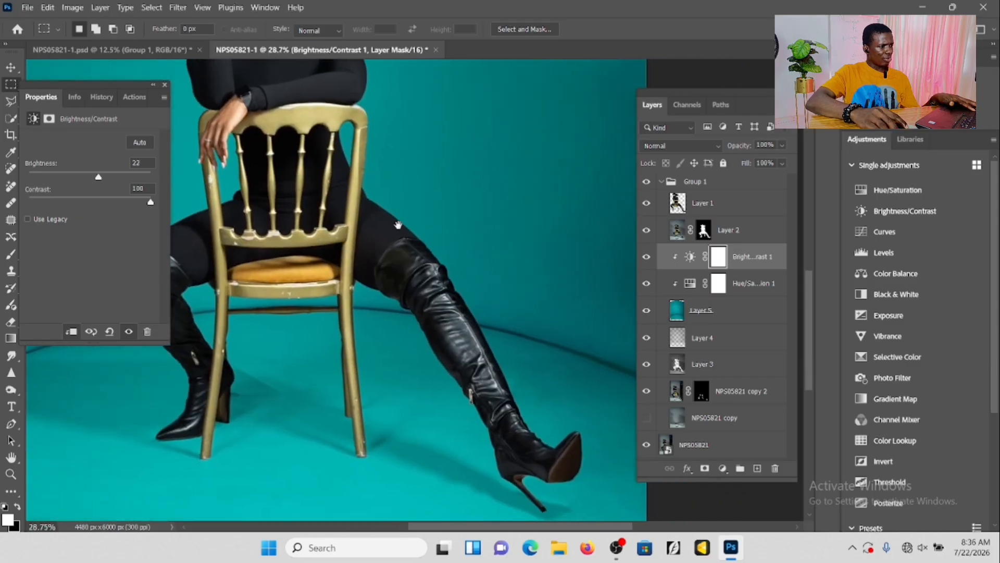
{"action": "scroll", "coordinate": [422, 238], "scroll_direction": "down", "scroll_amount": 3}
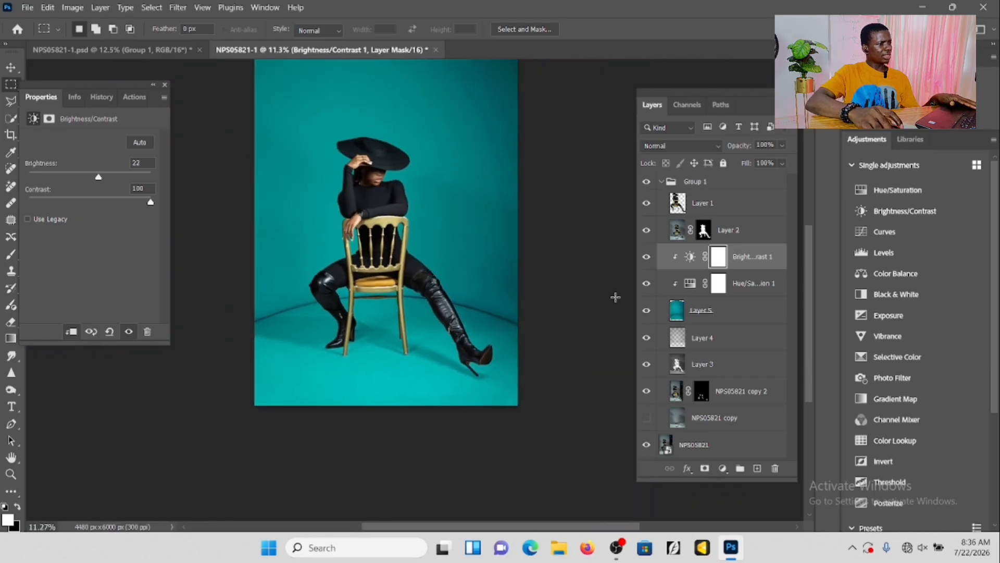
{"action": "scroll", "coordinate": [461, 297], "scroll_direction": "up", "scroll_amount": 1}
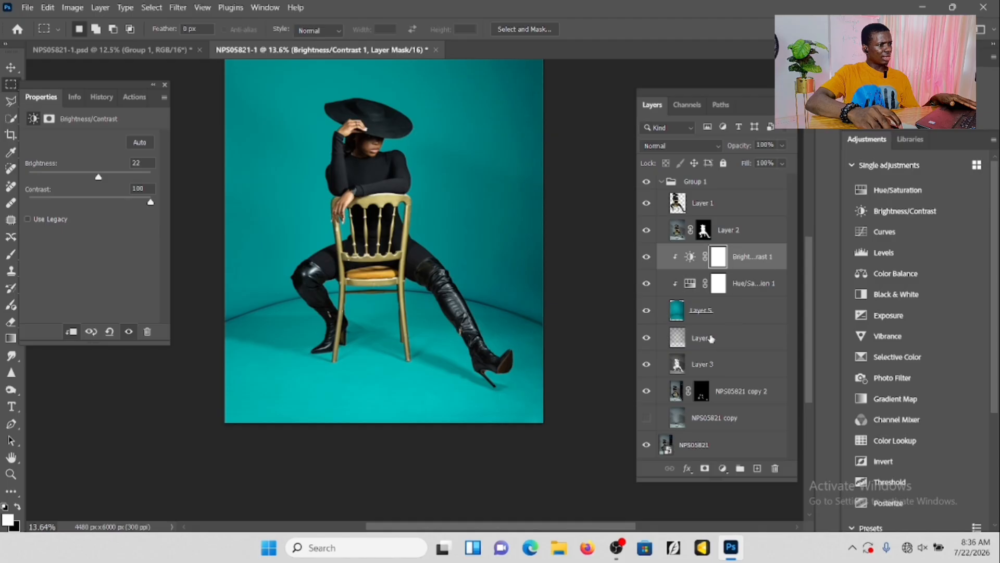
- Add a Levels adjustment clipped to Layer 5 with the midtone input at 0.63 and the white input at 233
{"action": "left_click", "coordinate": [723, 469]}
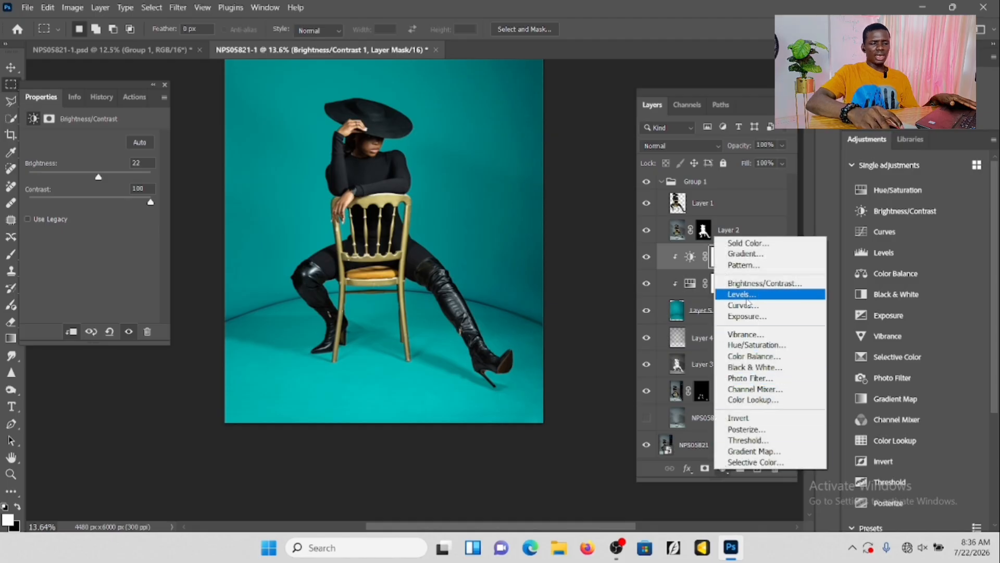
{"action": "left_click", "coordinate": [747, 301]}
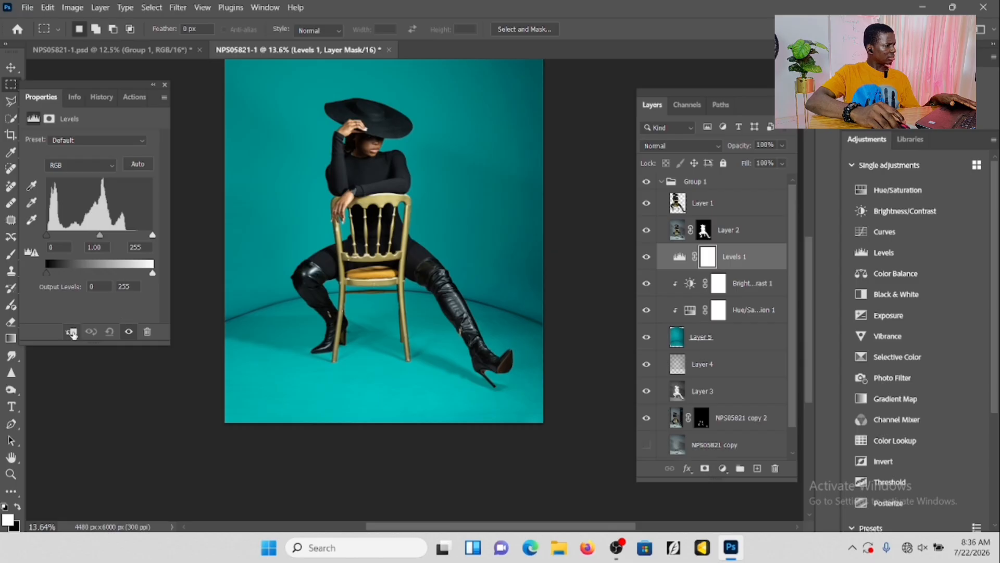
{"action": "left_click", "coordinate": [72, 331]}
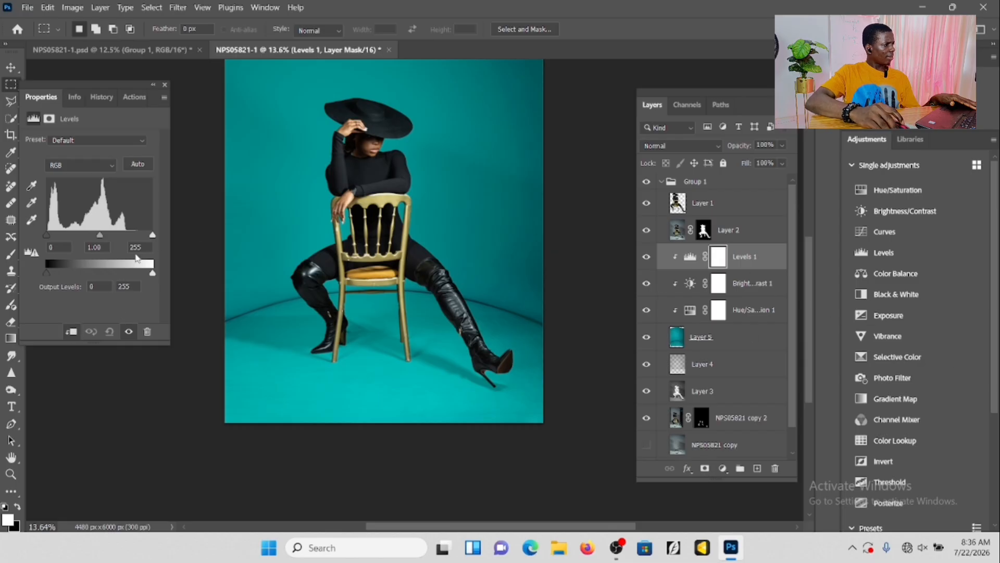
{"action": "left_click_drag", "start_coordinate": [154, 236], "coordinate": [144, 237]}
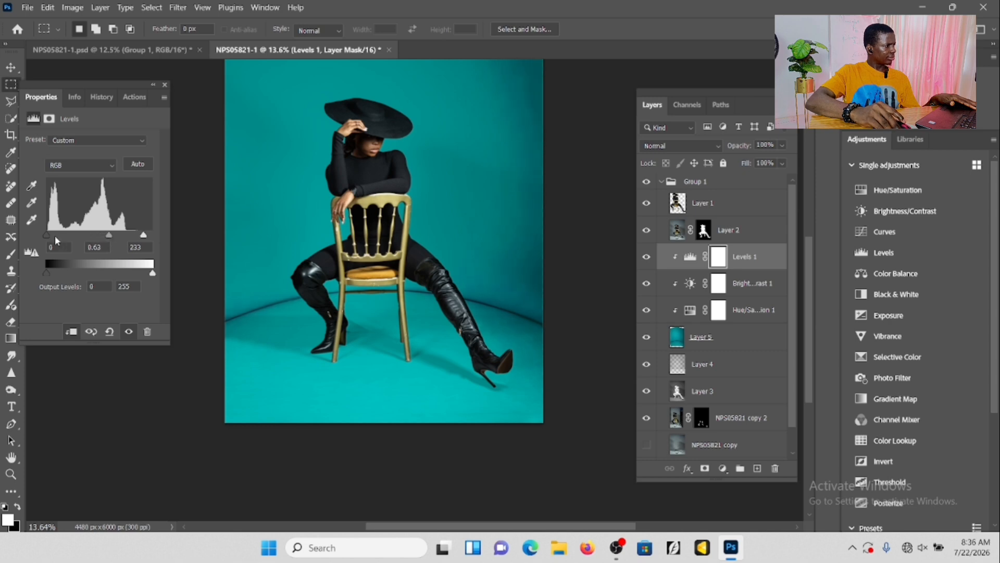
- Set the Levels adjustment on Layer 5 to a midtone input of 1.12 and a black input of 0
{"action": "left_click_drag", "start_coordinate": [53, 233], "coordinate": [54, 231]}
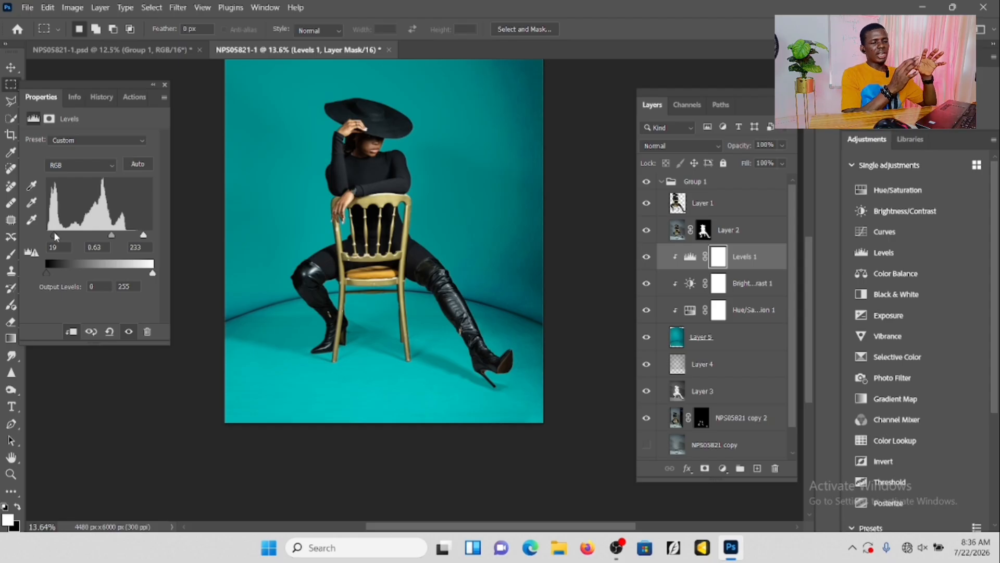
{"action": "left_click_drag", "start_coordinate": [530, 192], "coordinate": [533, 312]}
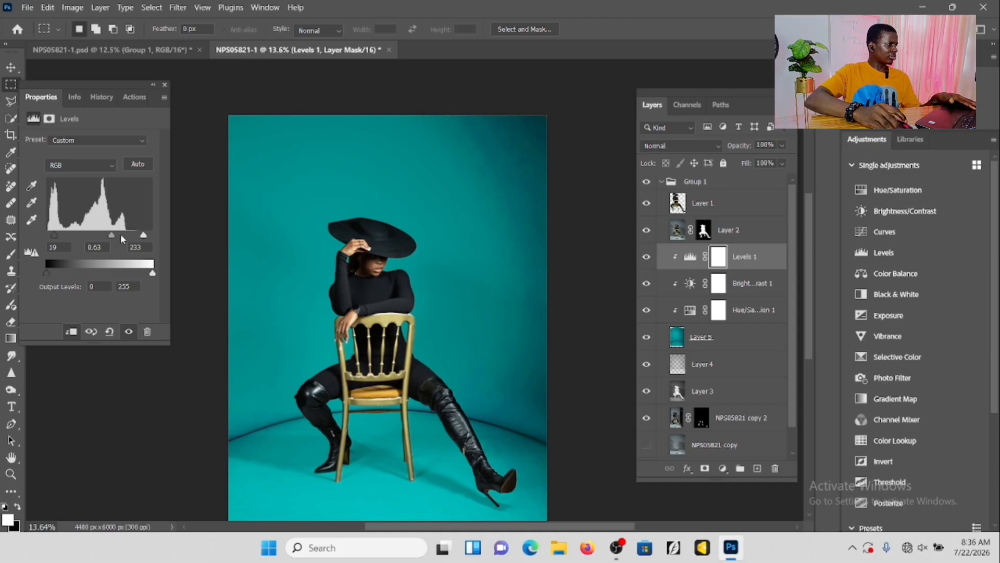
{"action": "left_click_drag", "start_coordinate": [111, 235], "coordinate": [104, 239]}
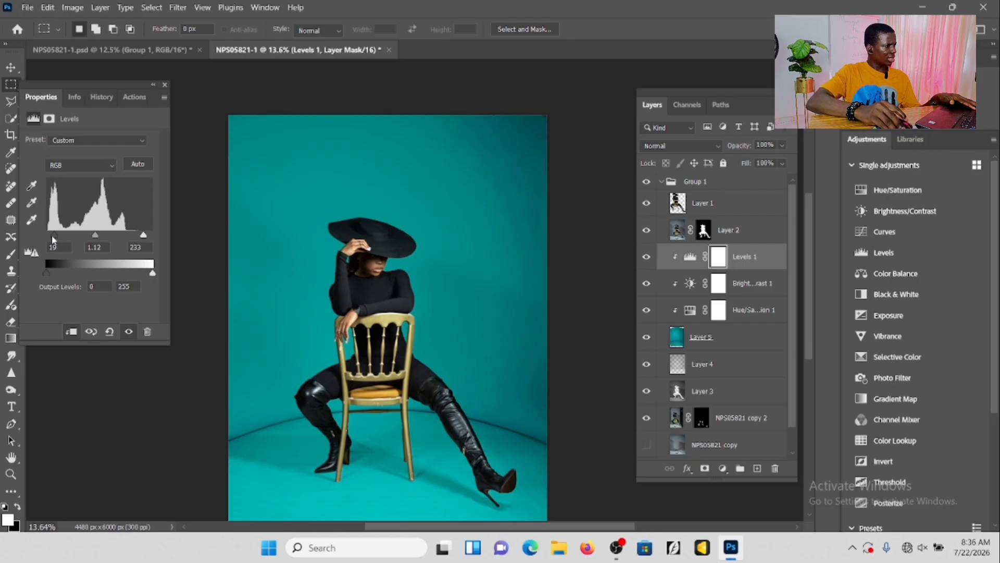
{"action": "left_click_drag", "start_coordinate": [52, 237], "coordinate": [48, 239]}
- Toggle Group 1's visibility to compare the teal backdrop with the original photo, and examine the model and floor at different magnifications
{"action": "left_click_drag", "start_coordinate": [432, 340], "coordinate": [436, 302]}
{"action": "left_click", "coordinate": [645, 182]}
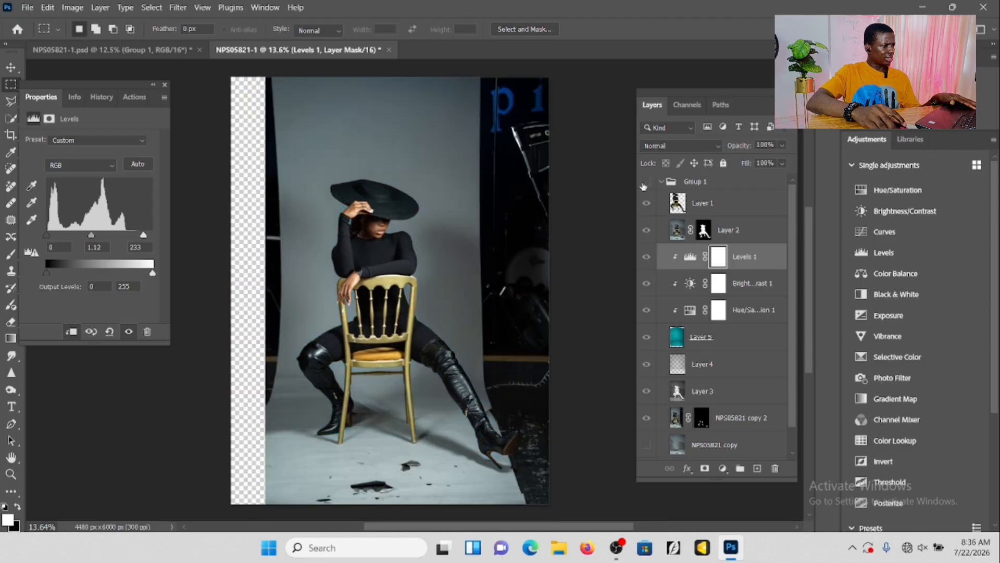
{"action": "left_click", "coordinate": [645, 182]}
{"action": "left_click", "coordinate": [645, 183]}
{"action": "left_click", "coordinate": [645, 183]}
{"action": "scroll", "coordinate": [469, 196], "scroll_direction": "up", "scroll_amount": 4}
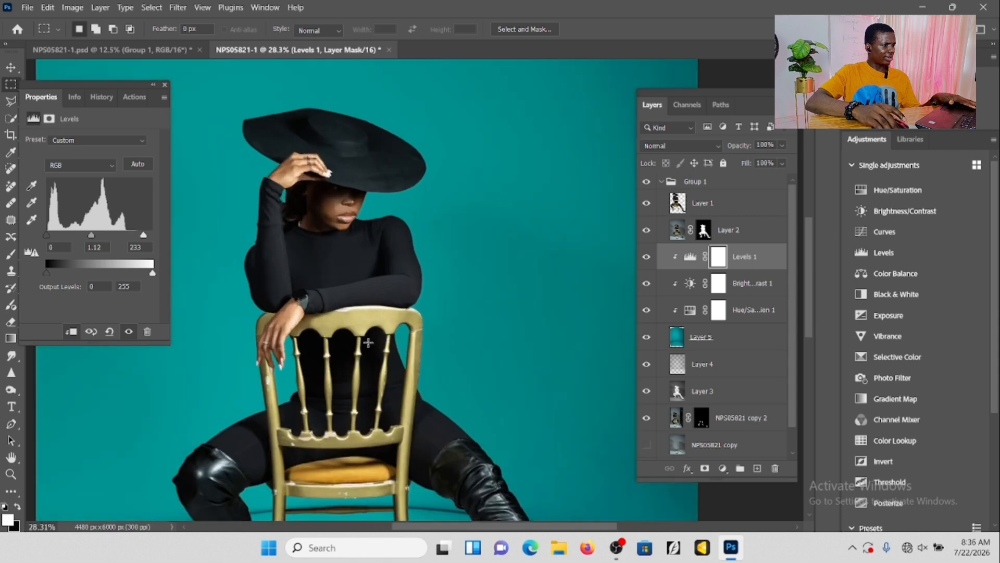
{"action": "scroll", "coordinate": [452, 193], "scroll_direction": "down", "scroll_amount": 5}
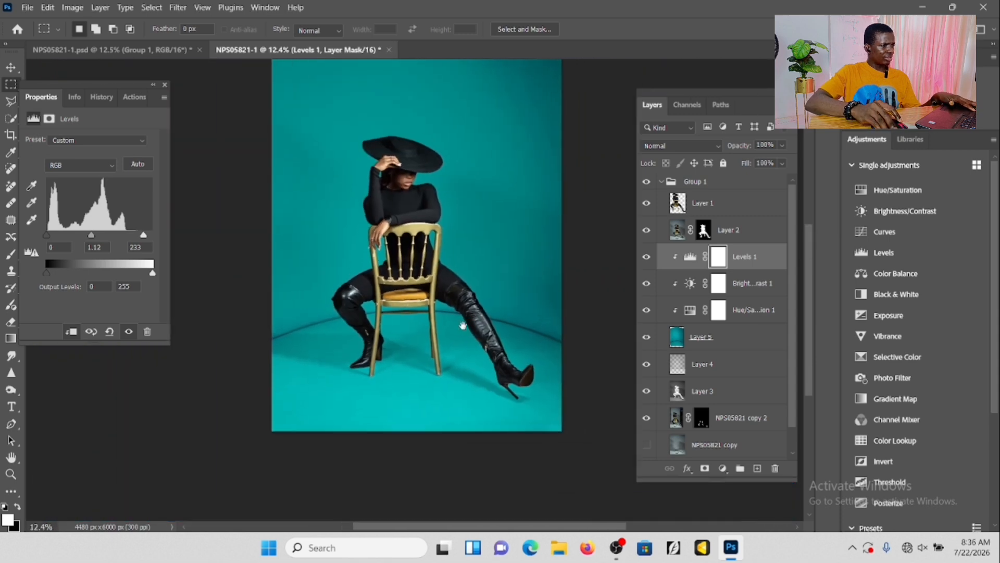
{"action": "scroll", "coordinate": [487, 381], "scroll_direction": "up", "scroll_amount": 3}
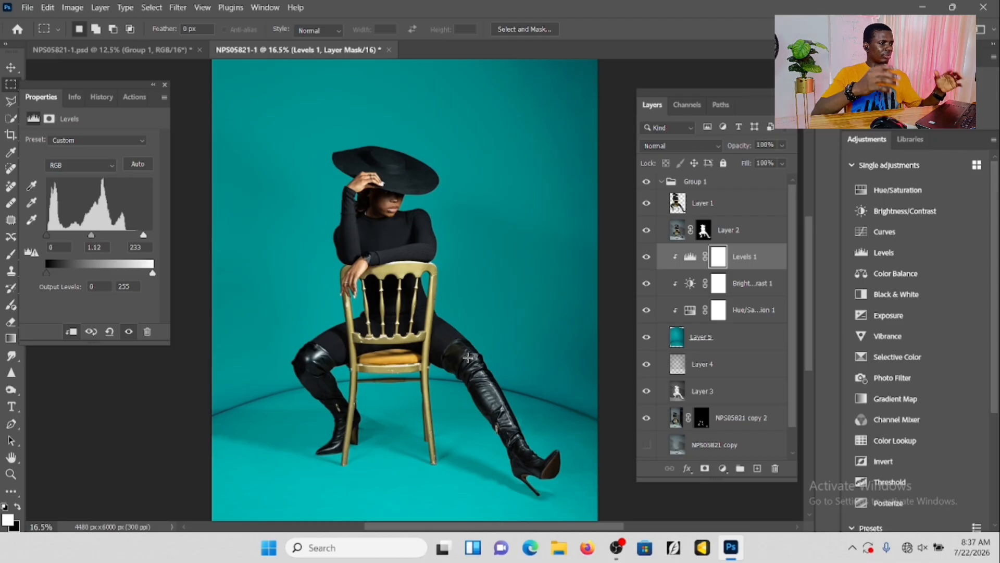
{"action": "scroll", "coordinate": [480, 386], "scroll_direction": "down", "scroll_amount": 3}
{"action": "scroll", "coordinate": [481, 386], "scroll_direction": "up", "scroll_amount": 4}
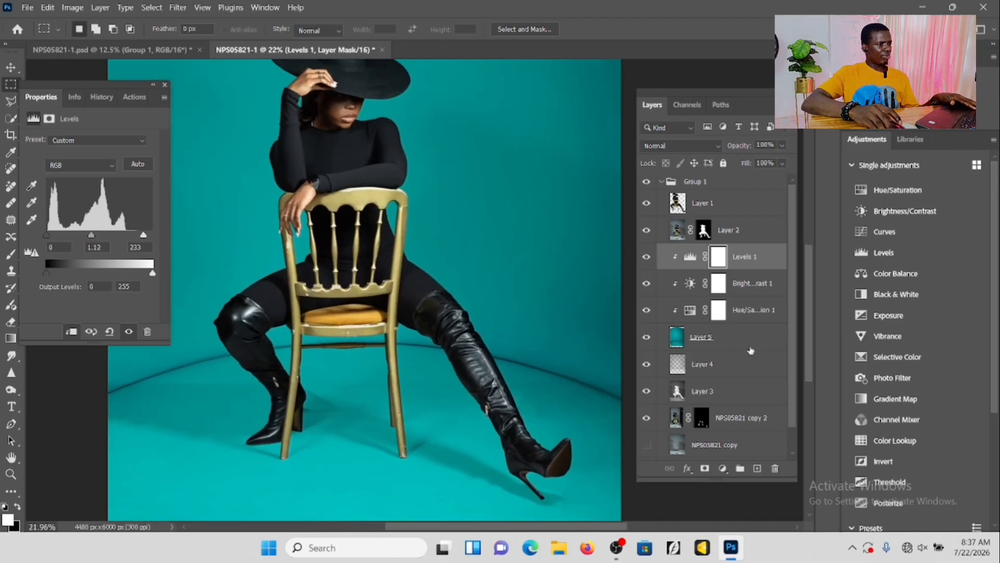
- Add a Brightness/Contrast adjustment layer above Layer 4 and clip it to that layer
{"action": "left_click", "coordinate": [711, 366]}
{"action": "left_click", "coordinate": [723, 469]}
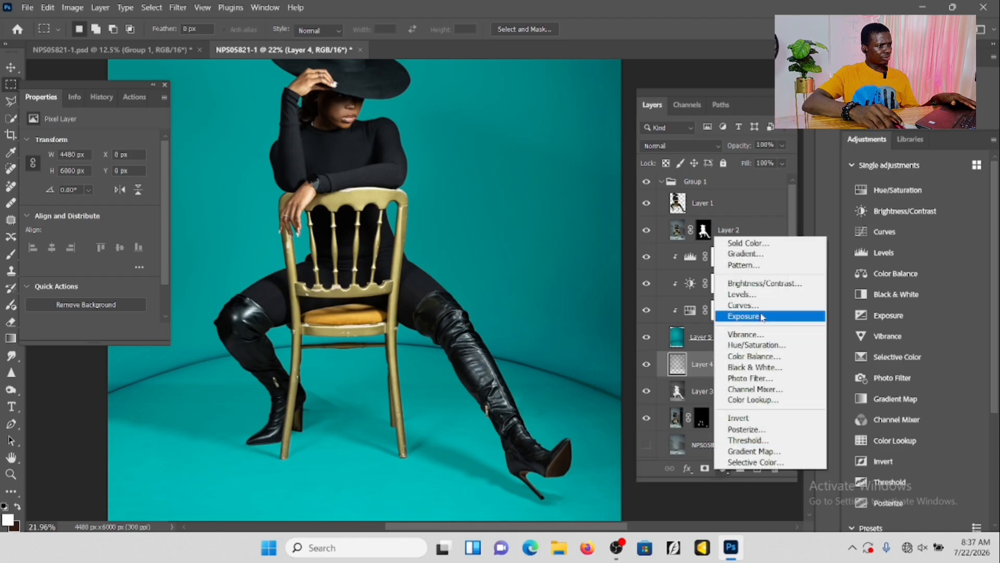
{"action": "left_click", "coordinate": [760, 284]}
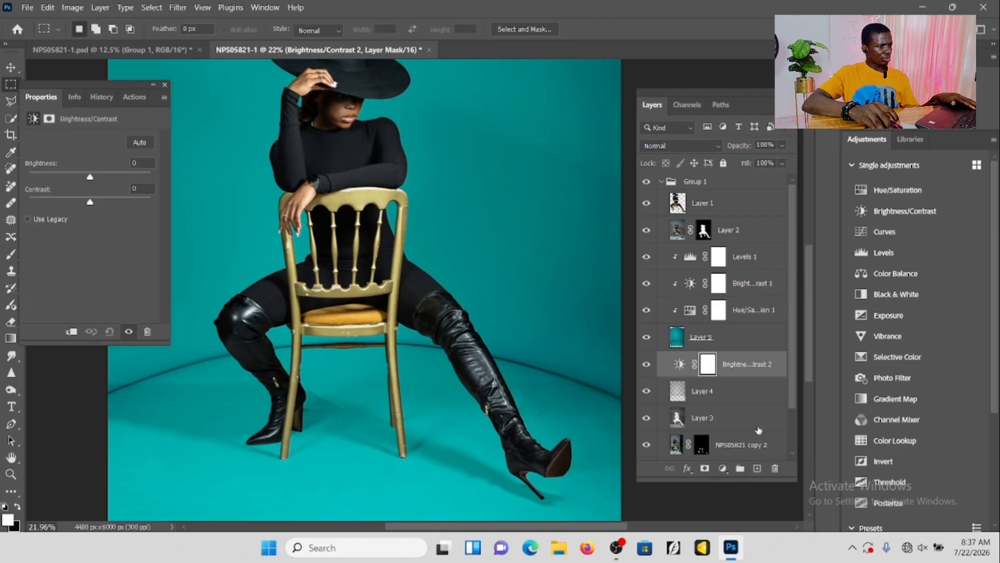
{"action": "left_click", "coordinate": [72, 333]}
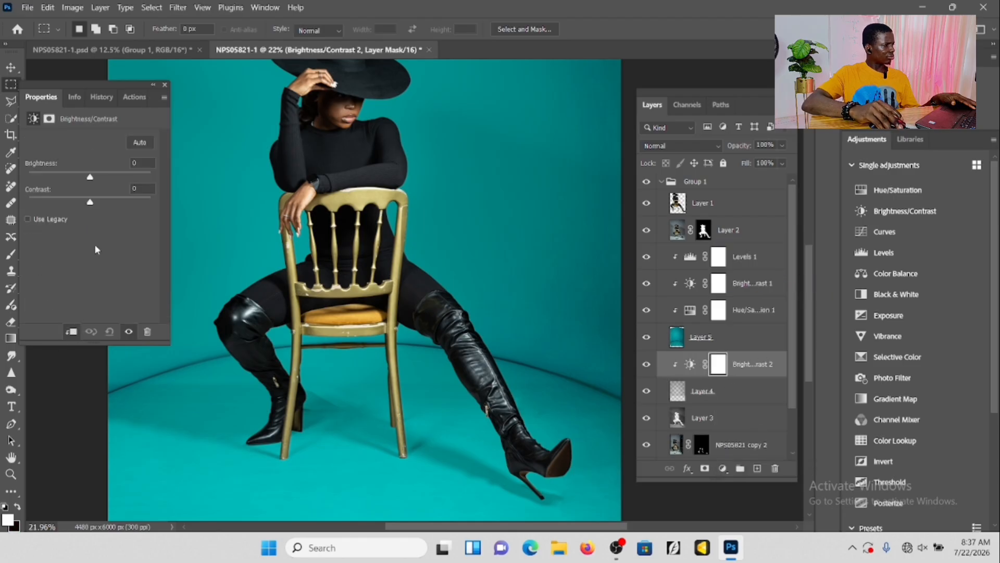
- Set the adjustment clipped to Layer 4 to brightness -81 and contrast -9, and check the whole image
{"action": "left_click_drag", "start_coordinate": [91, 179], "coordinate": [60, 180]}
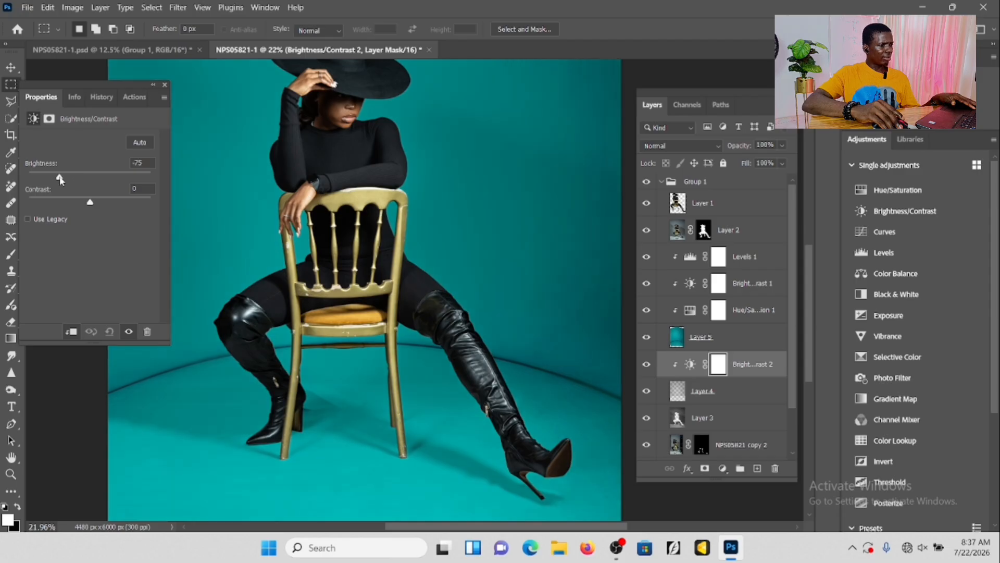
{"action": "left_click_drag", "start_coordinate": [59, 180], "coordinate": [57, 179]}
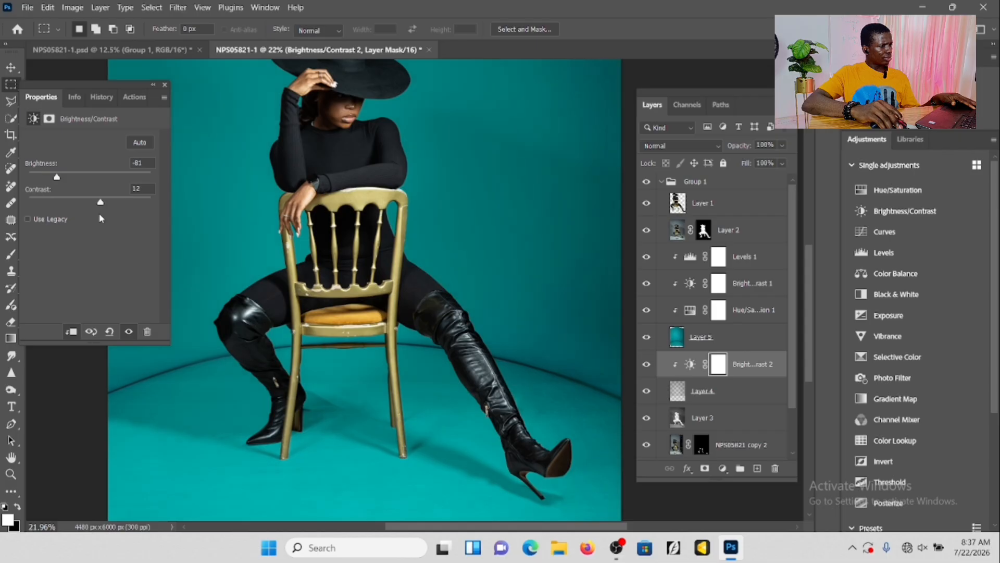
{"action": "left_click_drag", "start_coordinate": [104, 212], "coordinate": [78, 212]}
{"action": "scroll", "coordinate": [380, 237], "scroll_direction": "down", "scroll_amount": 5}
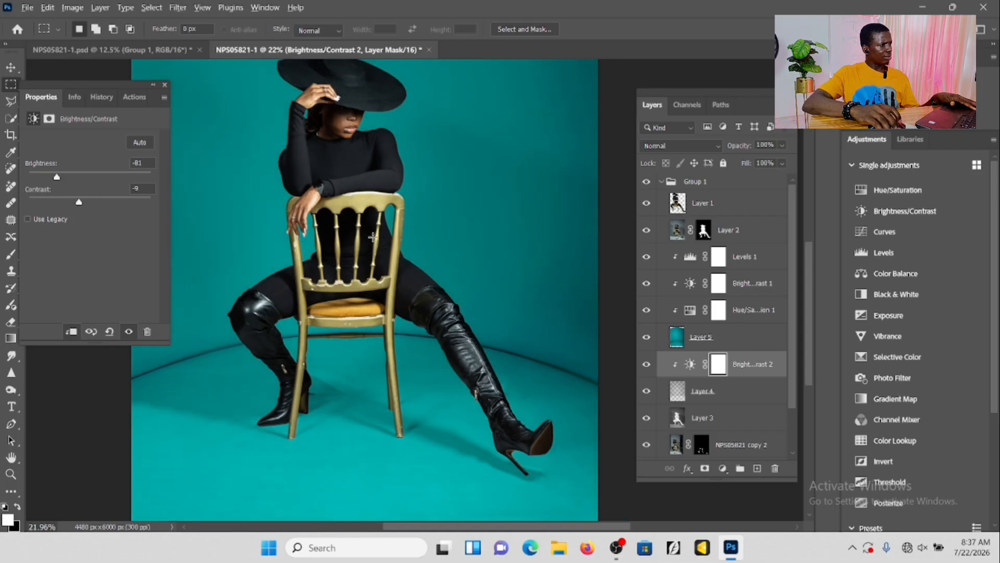
{"action": "left_click_drag", "start_coordinate": [379, 238], "coordinate": [415, 267]}
{"action": "scroll", "coordinate": [446, 220], "scroll_direction": "up", "scroll_amount": 3}
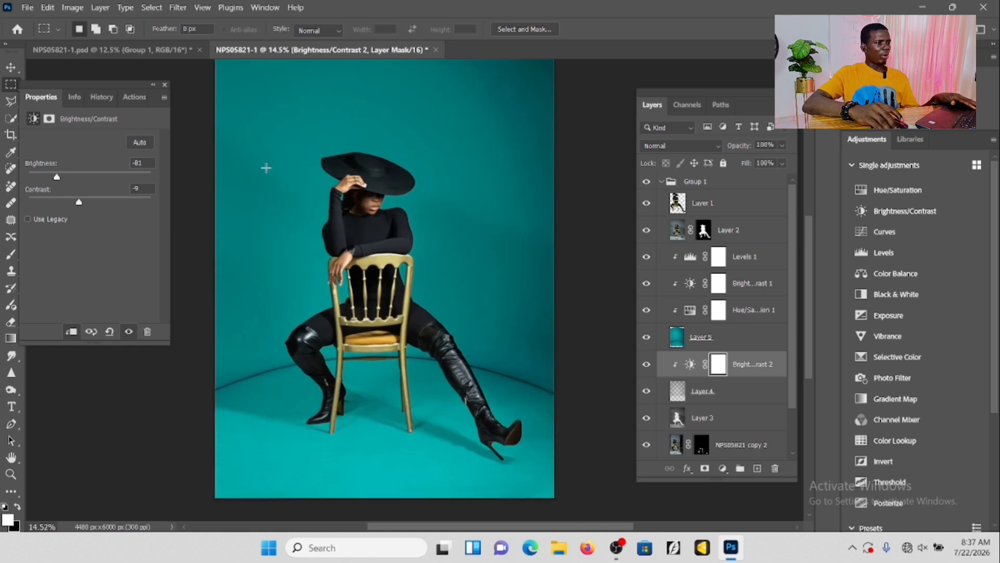
{"action": "scroll", "coordinate": [419, 235], "scroll_direction": "up", "scroll_amount": 1}
{"action": "left_click_drag", "start_coordinate": [418, 232], "coordinate": [441, 235]}
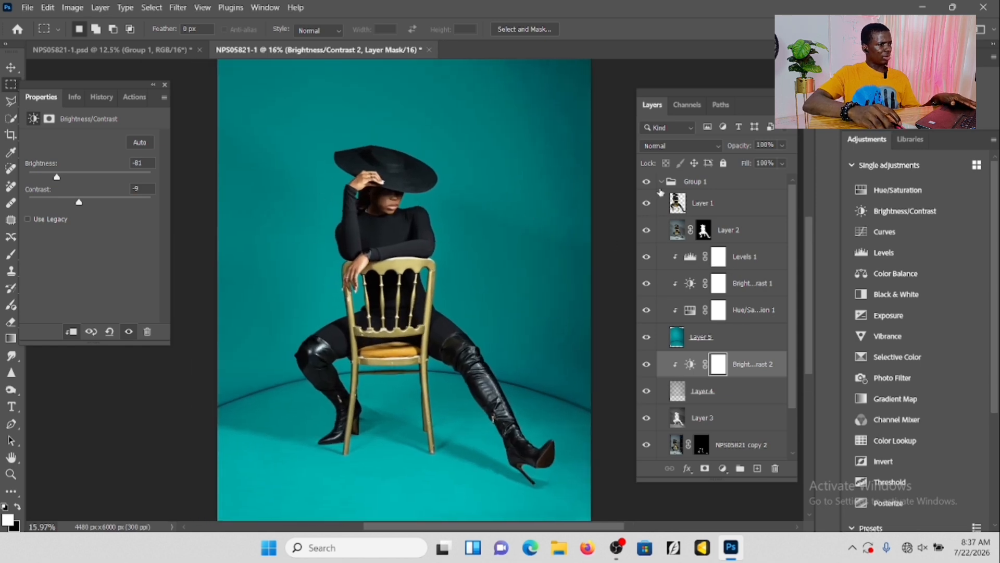
- Collapse Group 1 and toggle its visibility to compare the finished edit with the original photo
{"action": "left_click", "coordinate": [661, 181]}
{"action": "left_click", "coordinate": [647, 181]}
{"action": "left_click", "coordinate": [647, 182]}
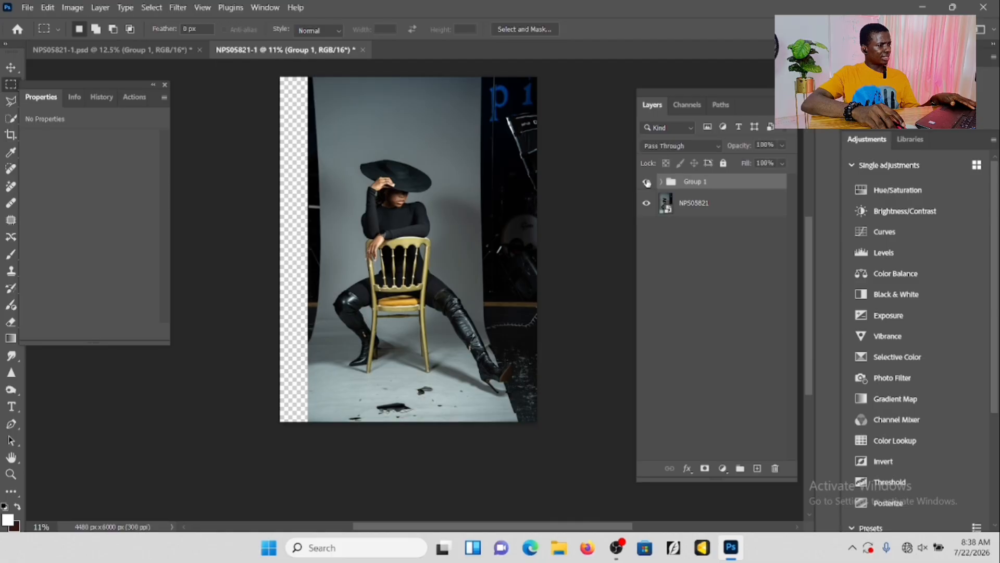
{"action": "left_click", "coordinate": [648, 182]}
{"action": "left_click", "coordinate": [647, 182]}
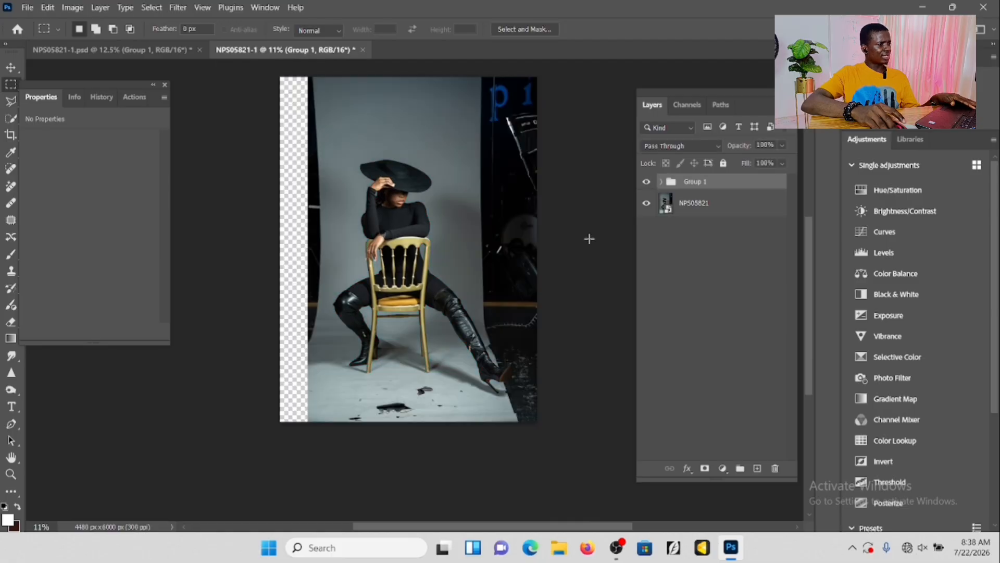
- Examine the shadows around the boot heel and the chair legs on the teal floor up close
{"action": "scroll", "coordinate": [511, 384], "scroll_direction": "up", "scroll_amount": 5}
{"action": "scroll", "coordinate": [489, 439], "scroll_direction": "up", "scroll_amount": 4}
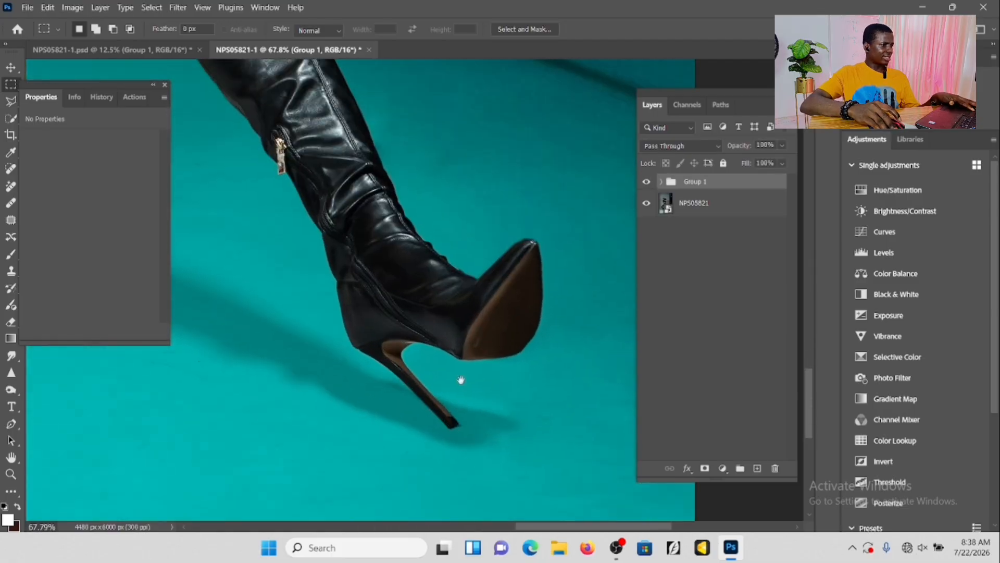
{"action": "scroll", "coordinate": [550, 408], "scroll_direction": "down", "scroll_amount": 3}
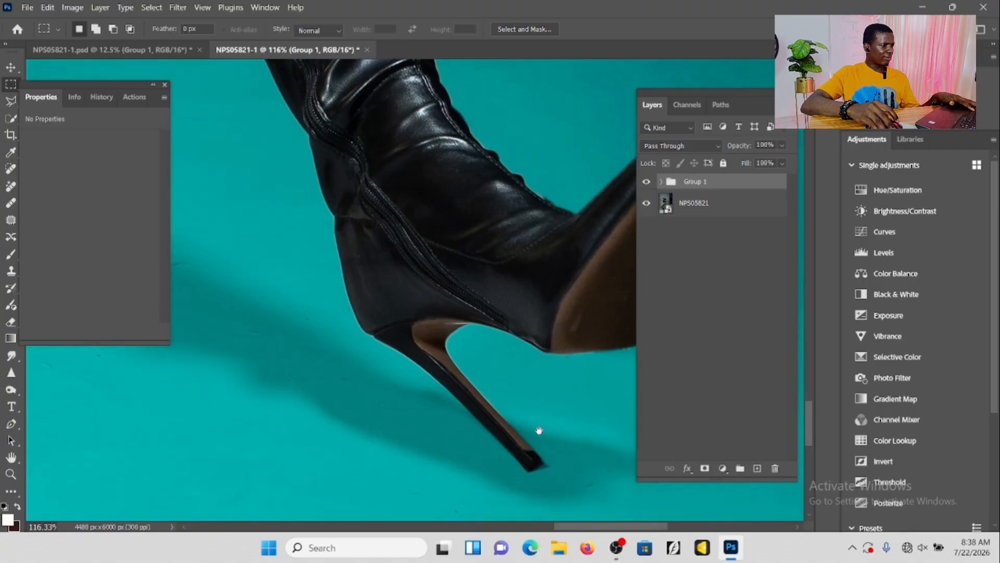
{"action": "left_click_drag", "start_coordinate": [459, 344], "coordinate": [579, 337]}
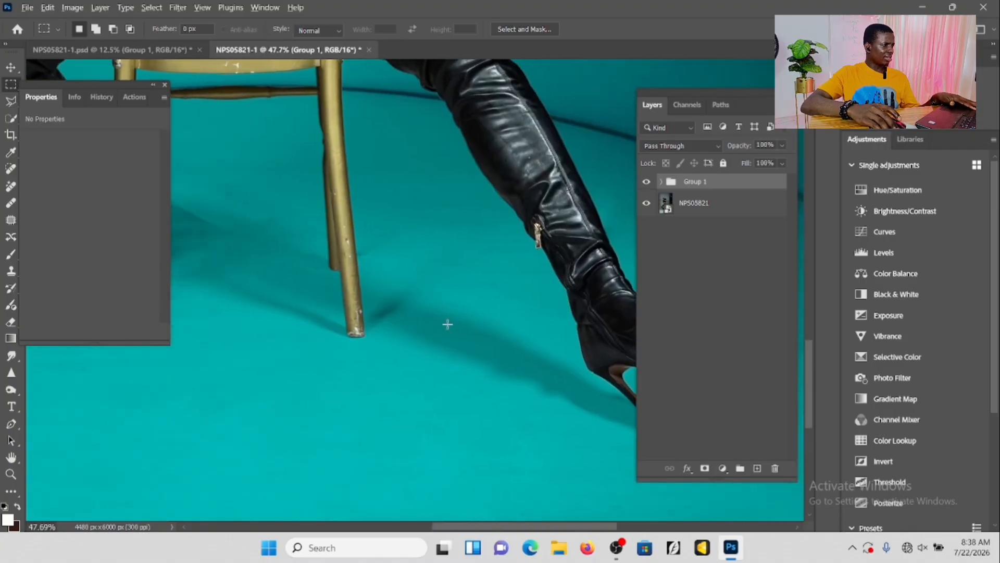
{"action": "scroll", "coordinate": [446, 323], "scroll_direction": "down", "scroll_amount": 3}
{"action": "left_click_drag", "start_coordinate": [375, 321], "coordinate": [504, 359]}
{"action": "scroll", "coordinate": [521, 359], "scroll_direction": "down", "scroll_amount": 8}
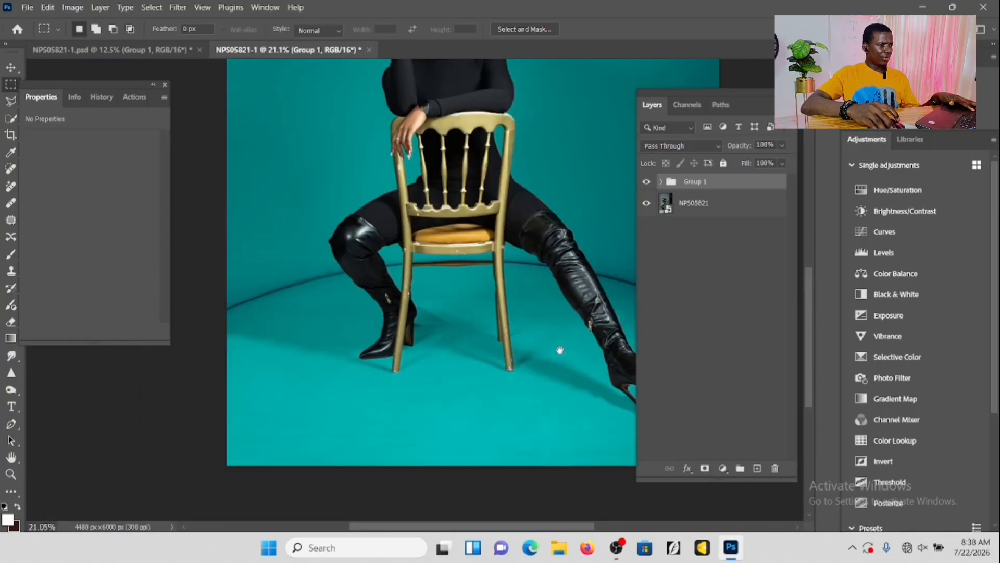